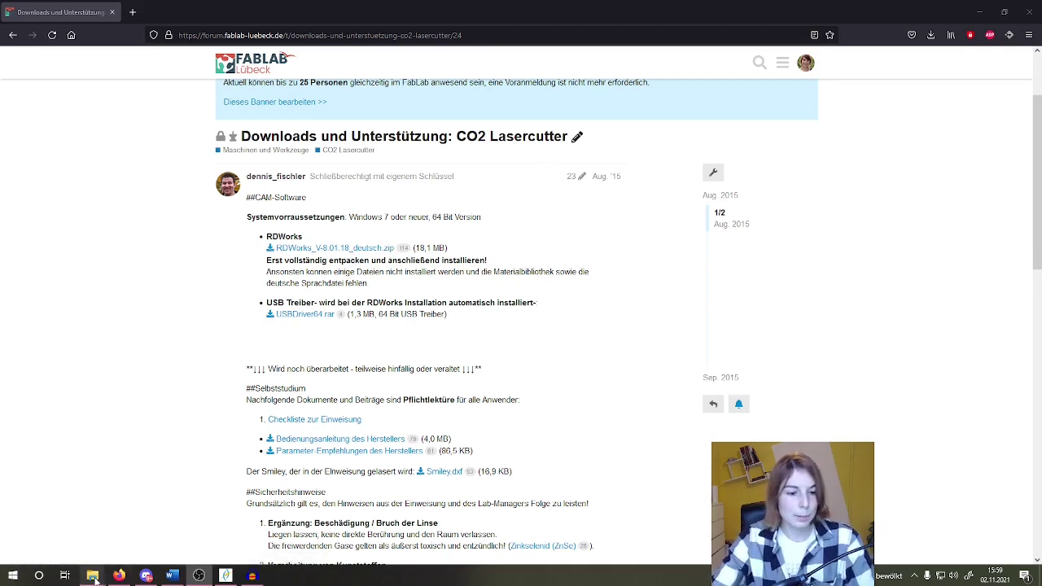
Step: Switch to File Explorer and extract RDWorks_V-8.01.18_deutsch(1).zip from Downloads into its suggested folder
mouse_move(94, 574)
click(154, 525)
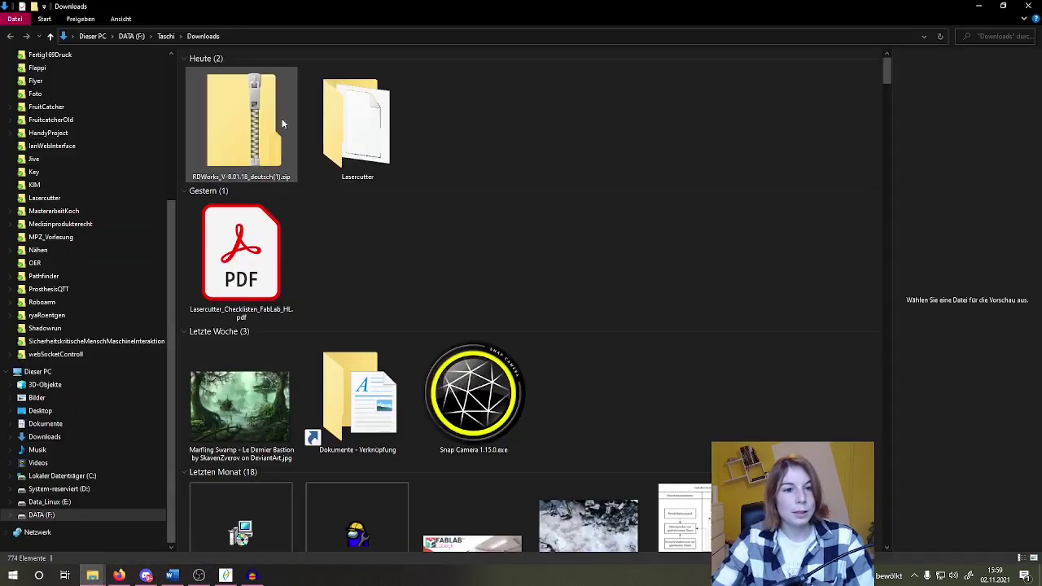
right_click(263, 128)
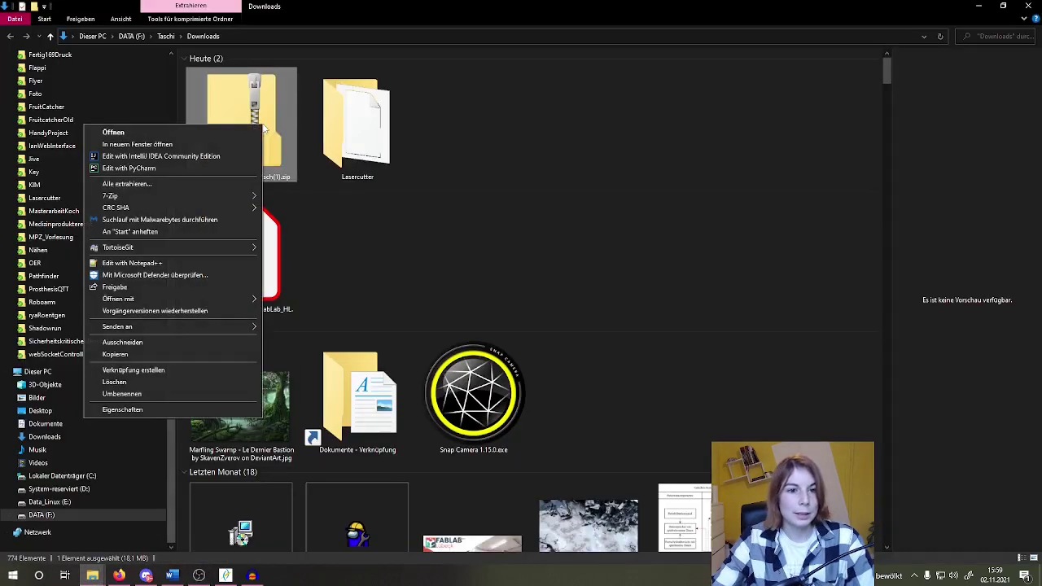
click(194, 184)
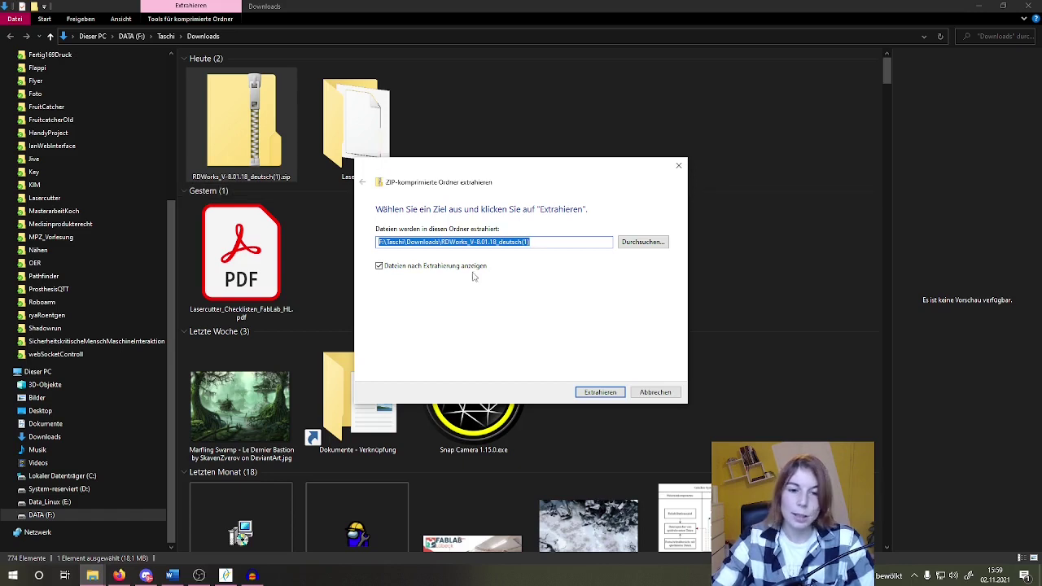
click(617, 393)
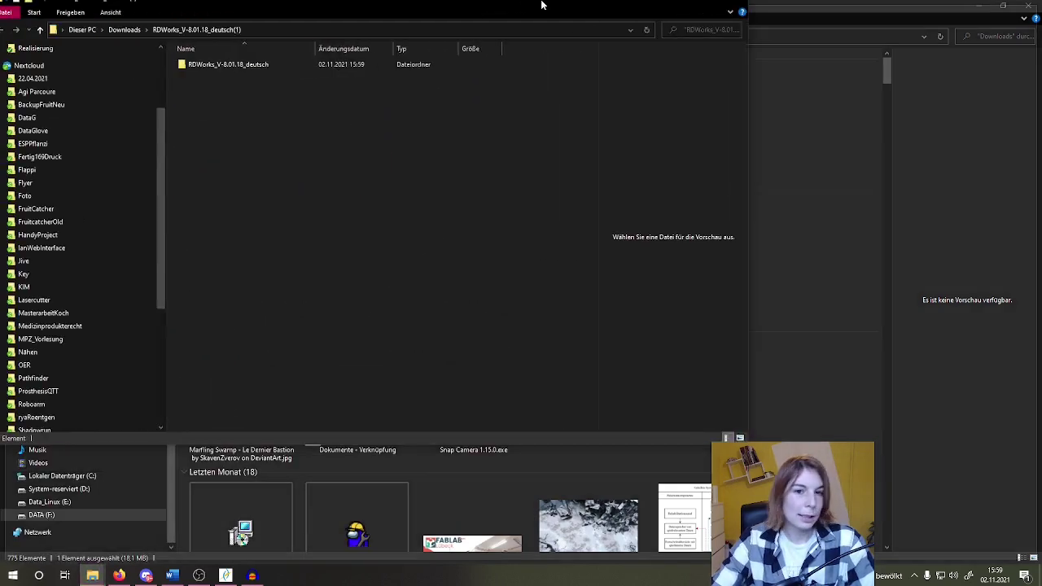
Step: Run RDWorksV8Setup8.01.18.exe from the extracted RDWorks_V-8.01.18_deutsch folder and start the setup wizard's installation
double_click(541, 5)
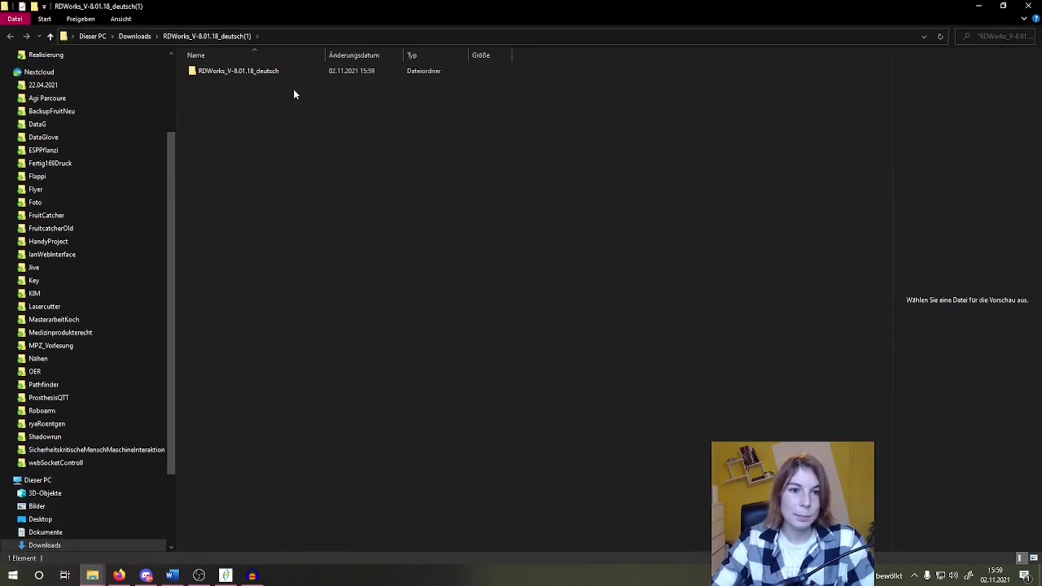
double_click(271, 71)
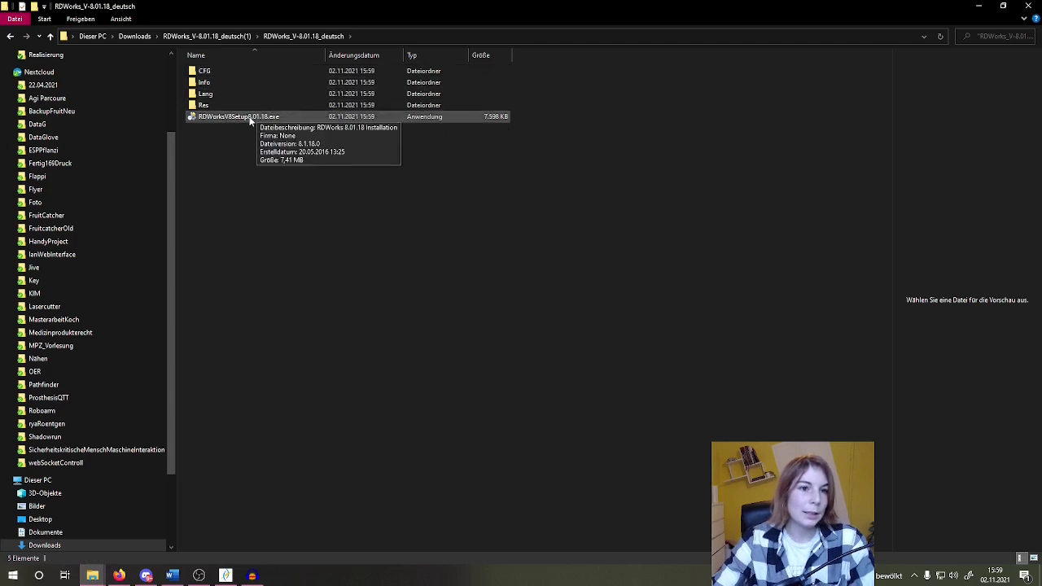
double_click(275, 121)
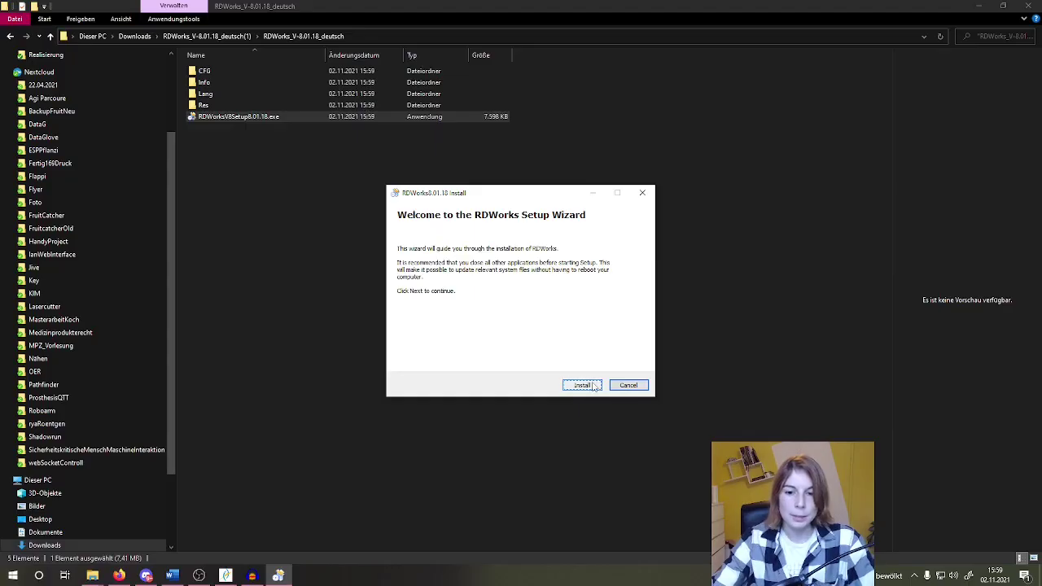
click(592, 385)
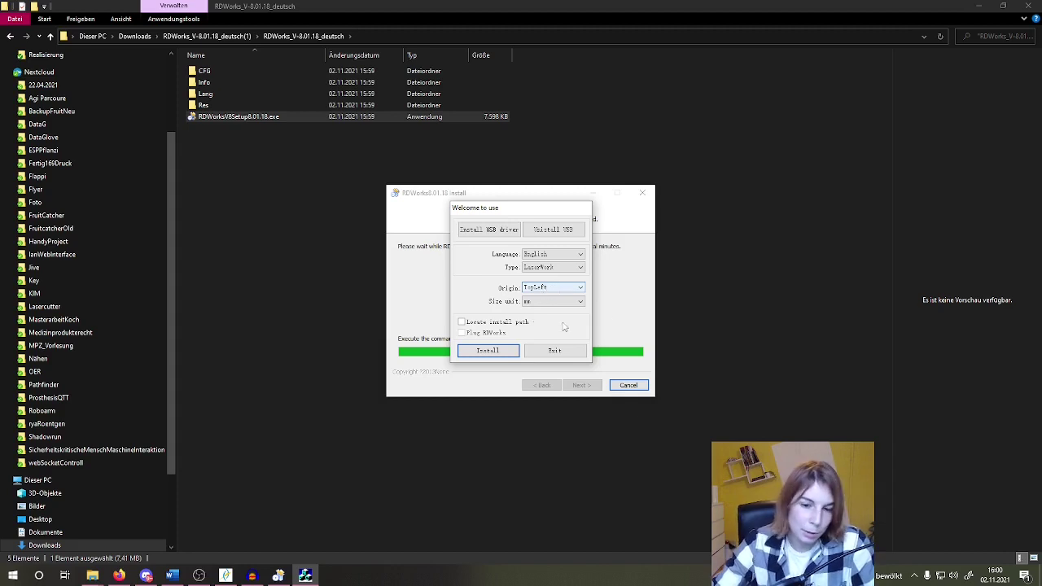
Step: Try to install RDWorks with English, LaserWork type, TopLeft origin and mm units, and exit the installer
click(504, 356)
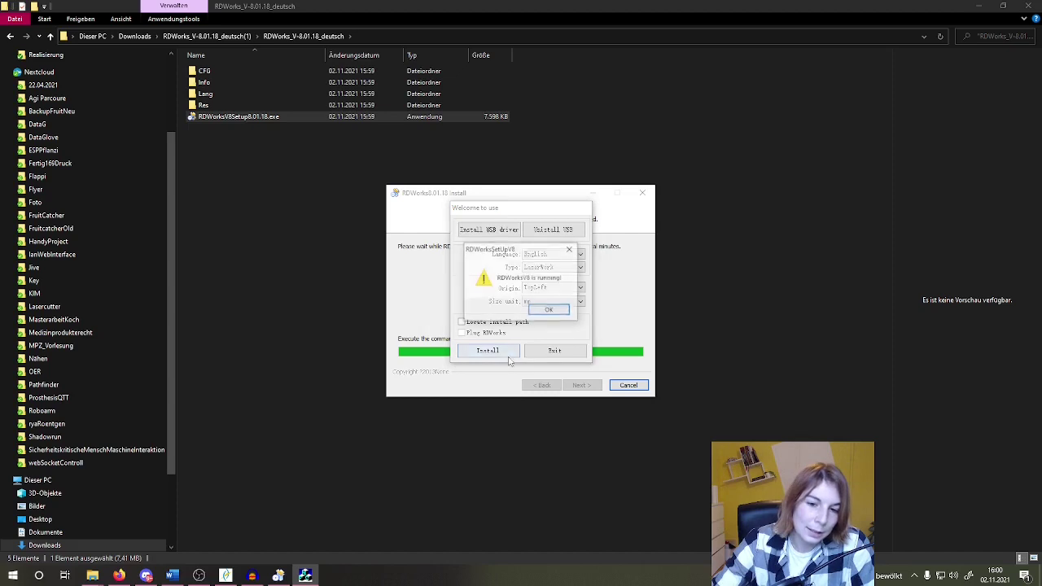
click(549, 310)
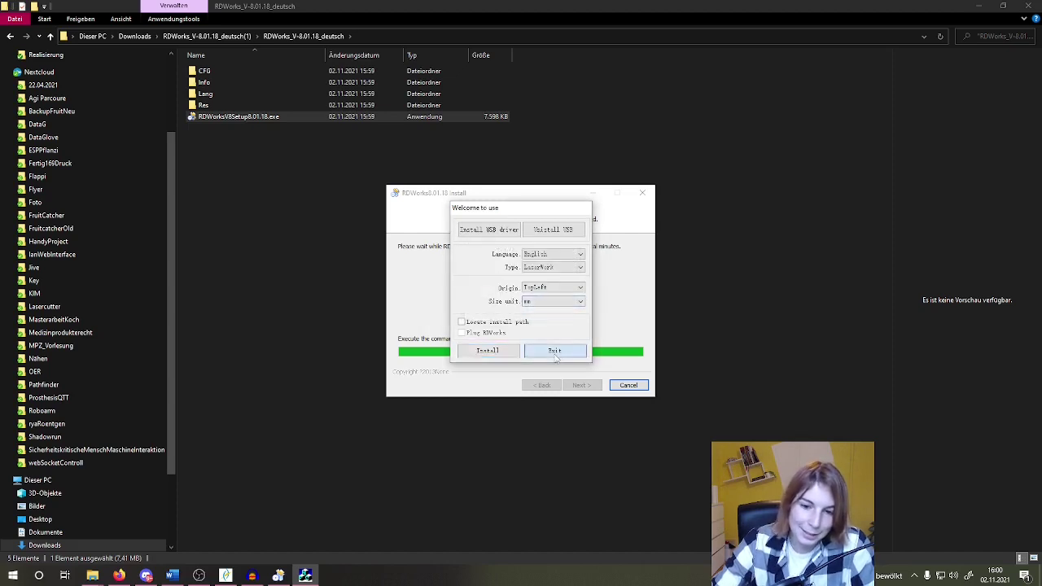
click(554, 350)
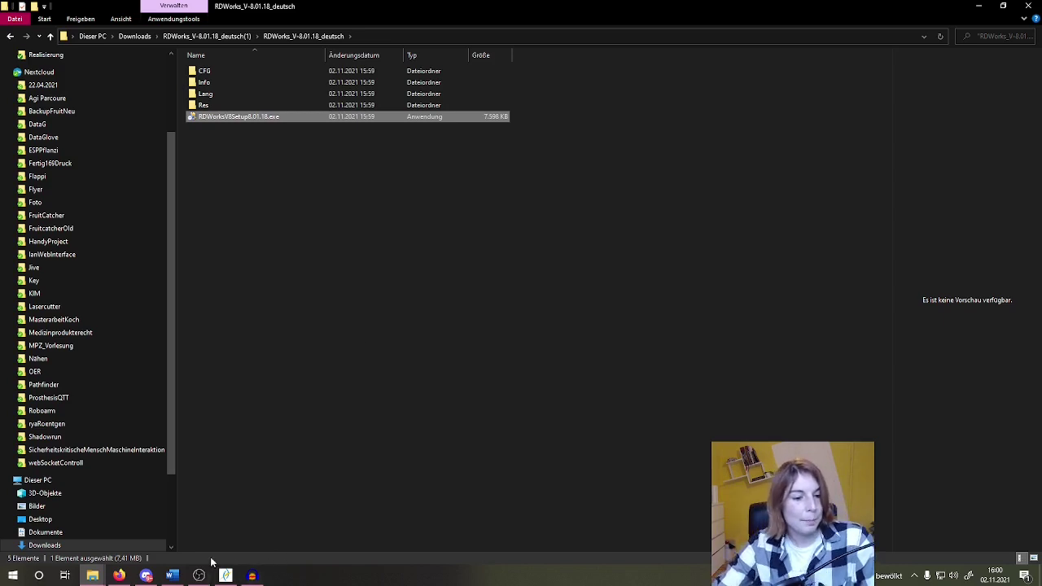
Step: Switch to the RDWorks laser software and review the axis mirror and laser head options in the system settings
click(119, 576)
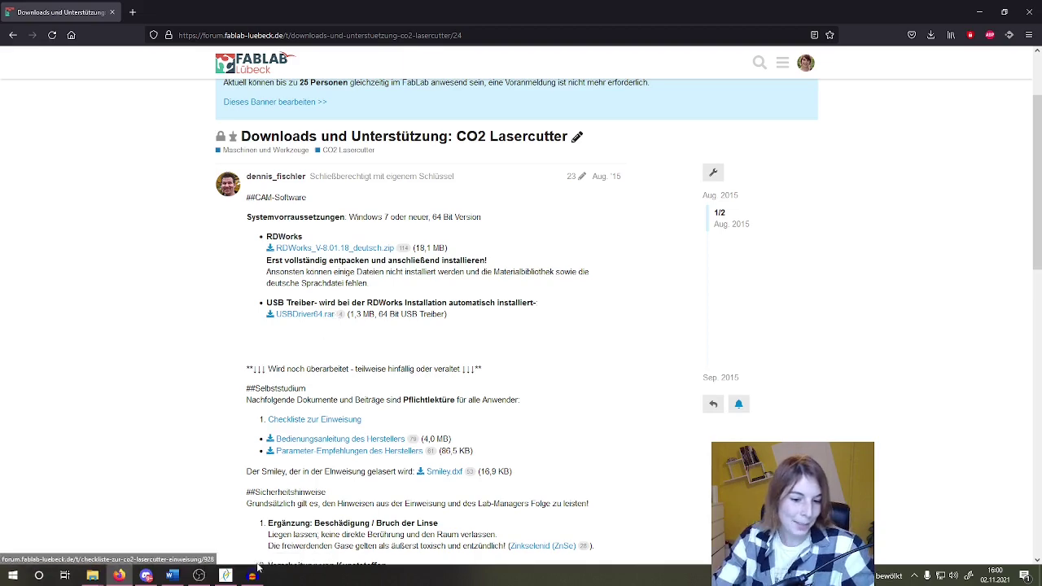
click(226, 575)
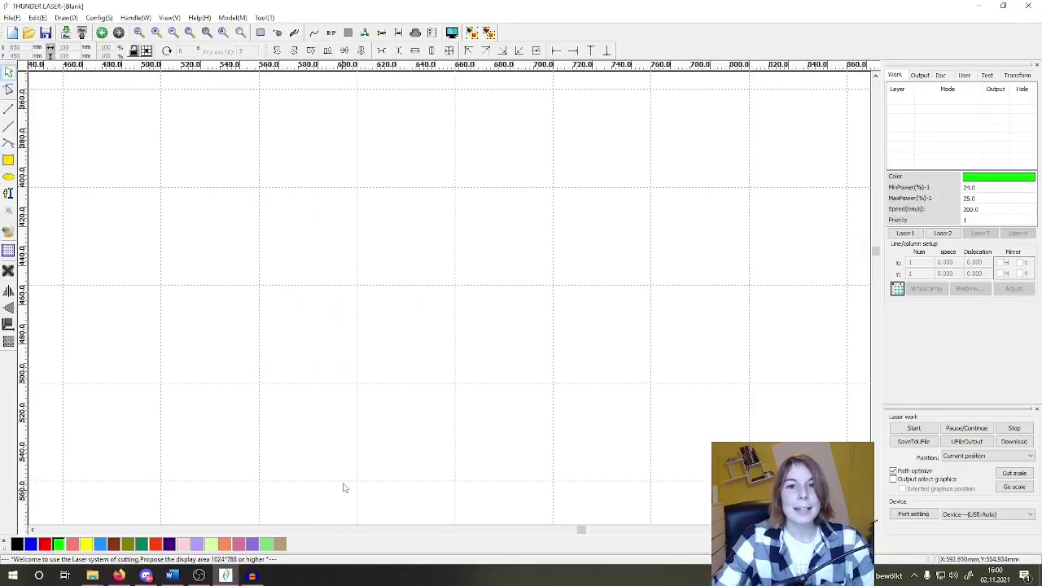
scroll(360, 354, down, 5)
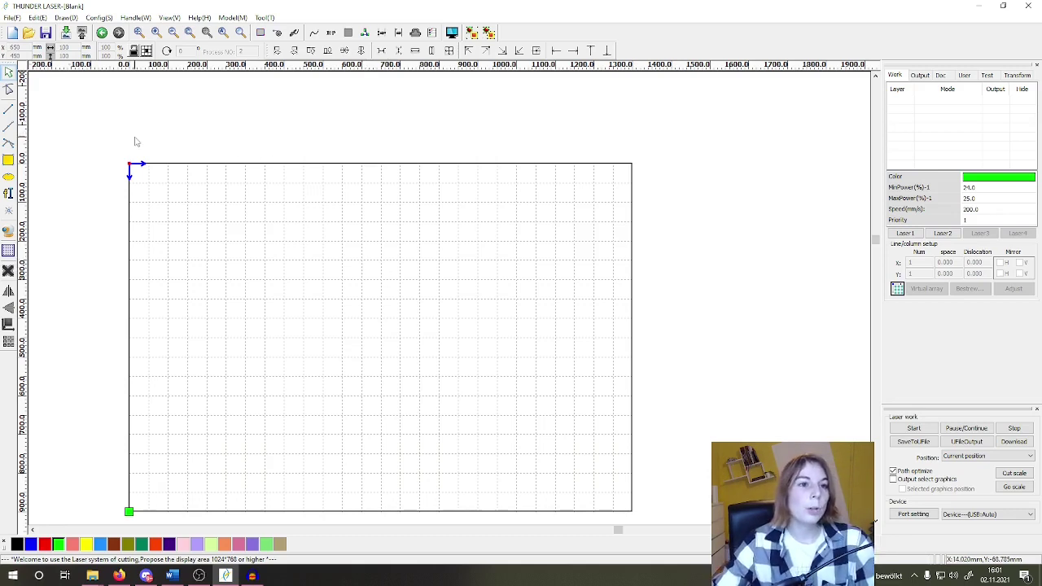
click(109, 18)
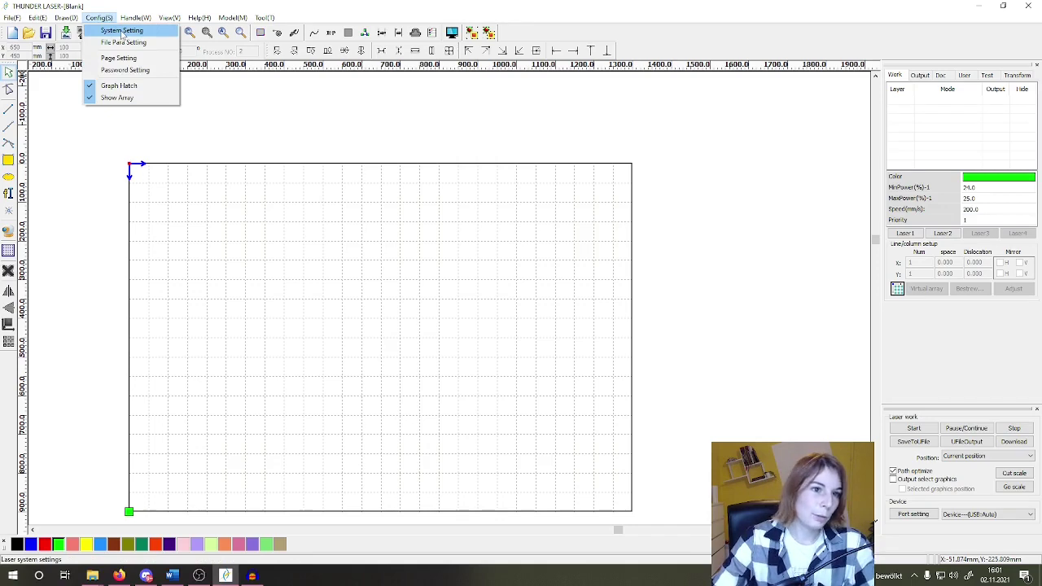
click(122, 31)
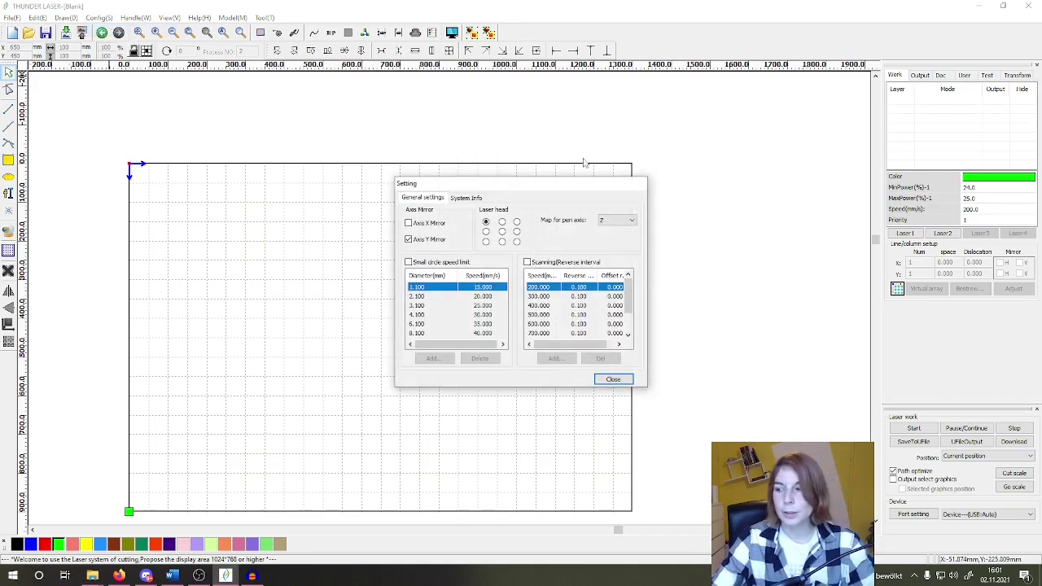
drag(573, 193, 467, 149)
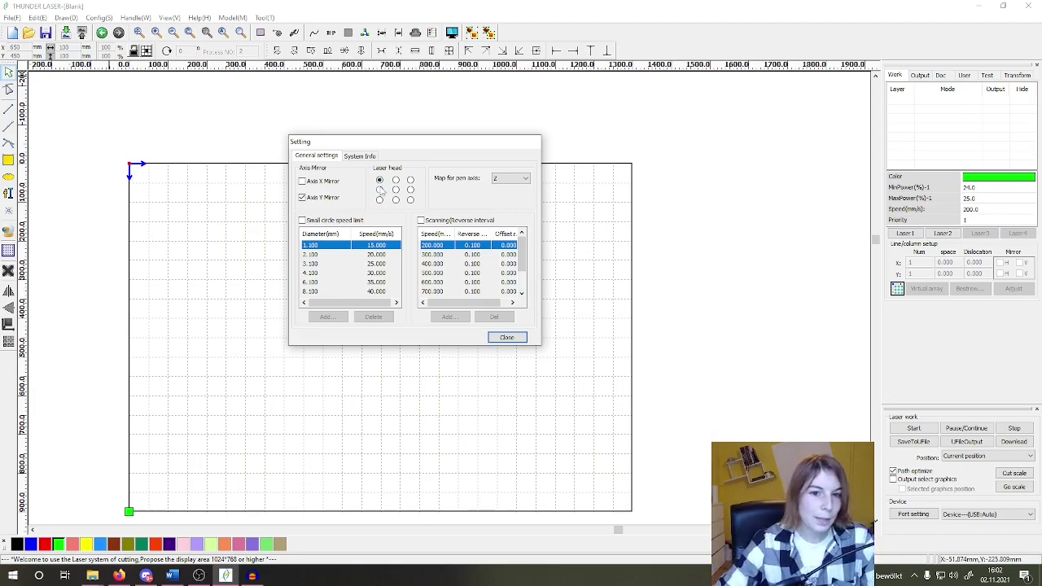
click(507, 337)
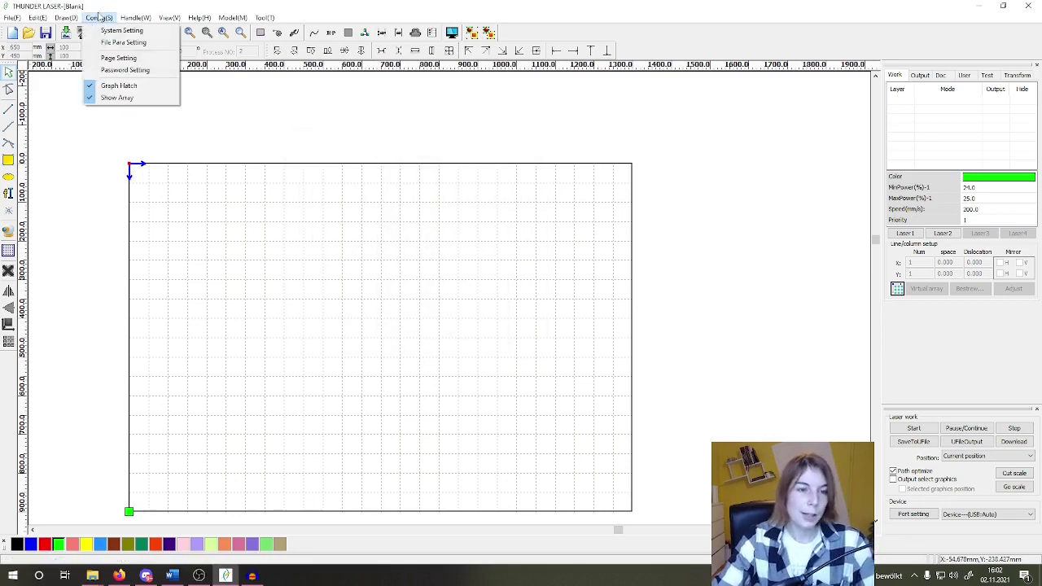
Step: Set the page size to 1300 mm wide and 900 mm high, and choose the 633X machine model
click(121, 59)
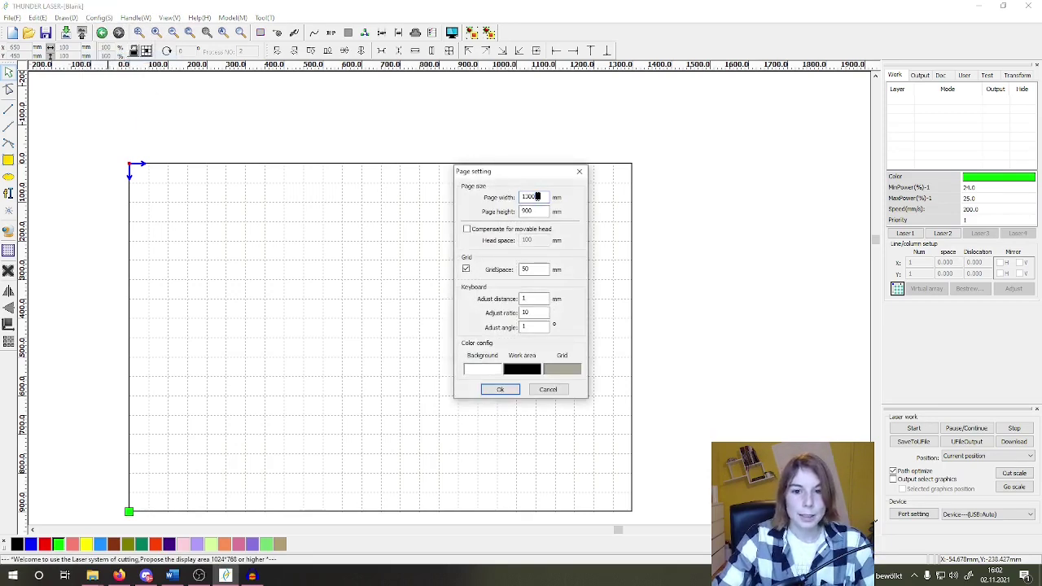
text(1)
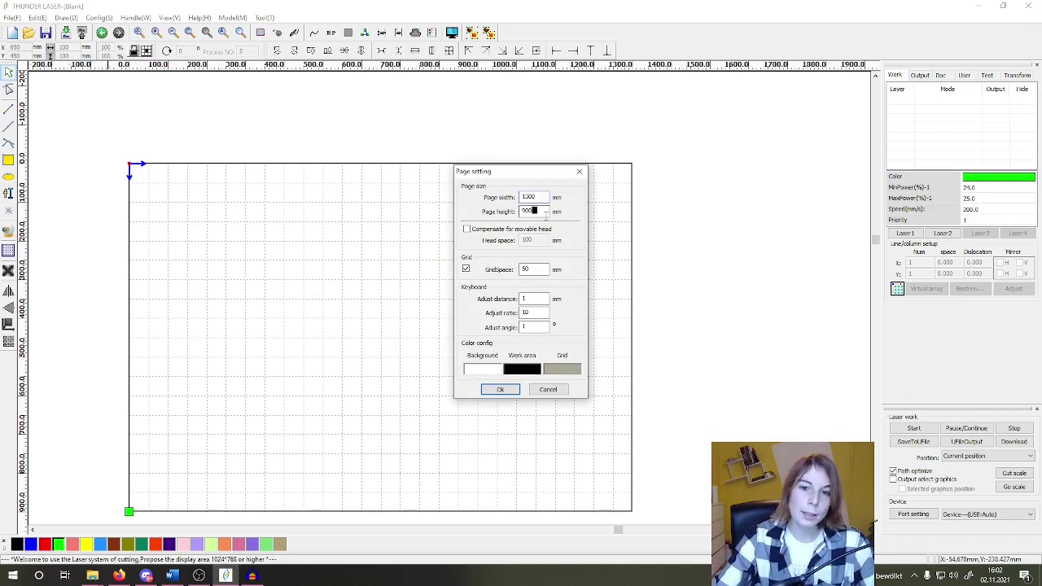
drag(535, 211, 525, 210)
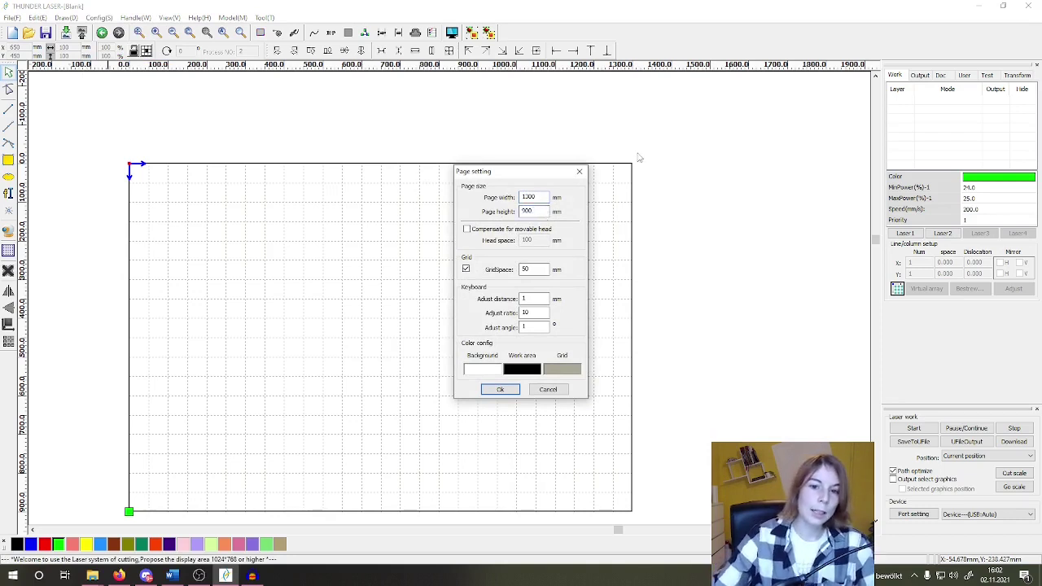
click(500, 389)
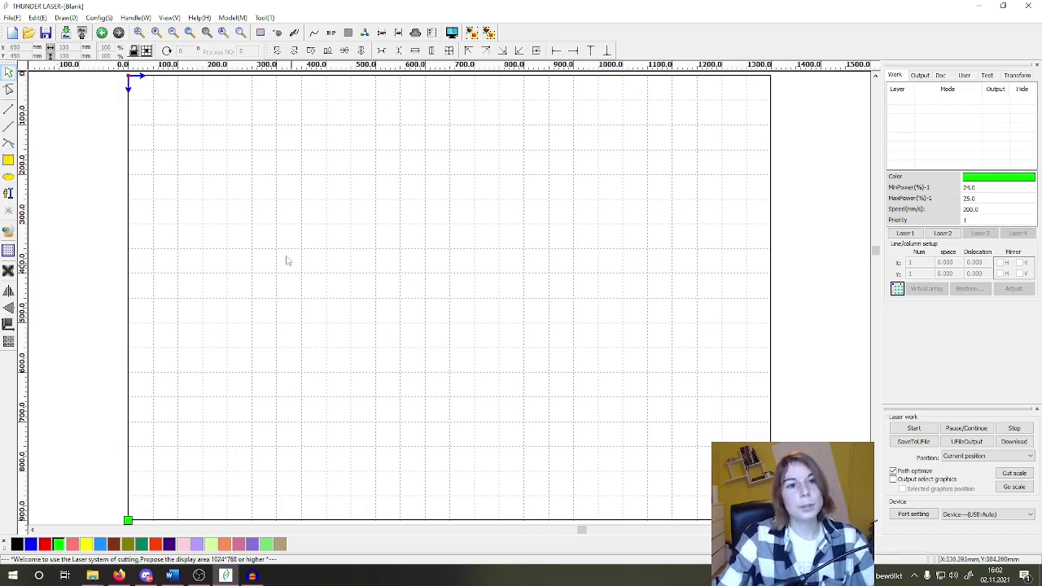
click(233, 17)
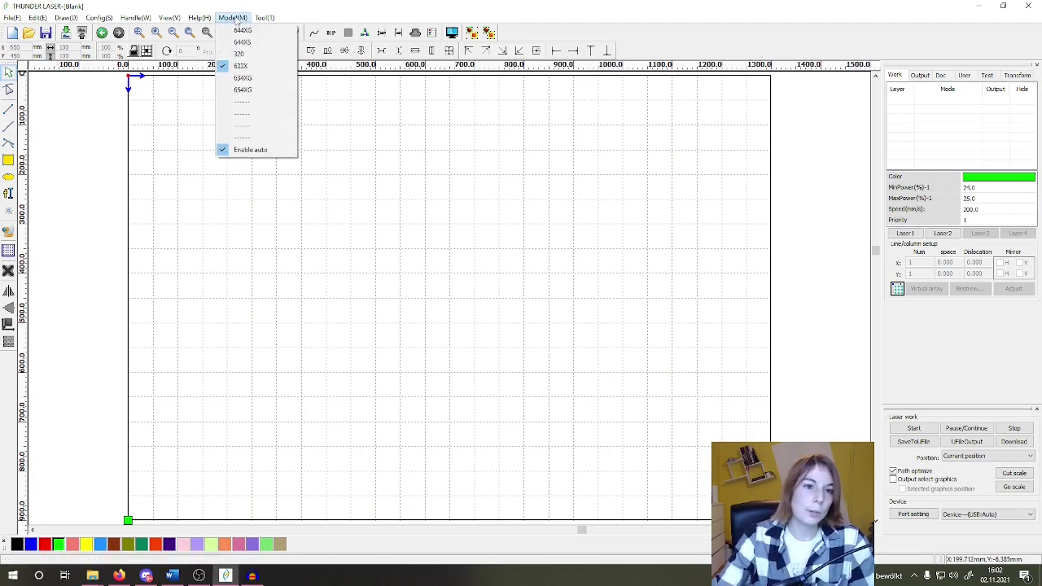
click(252, 71)
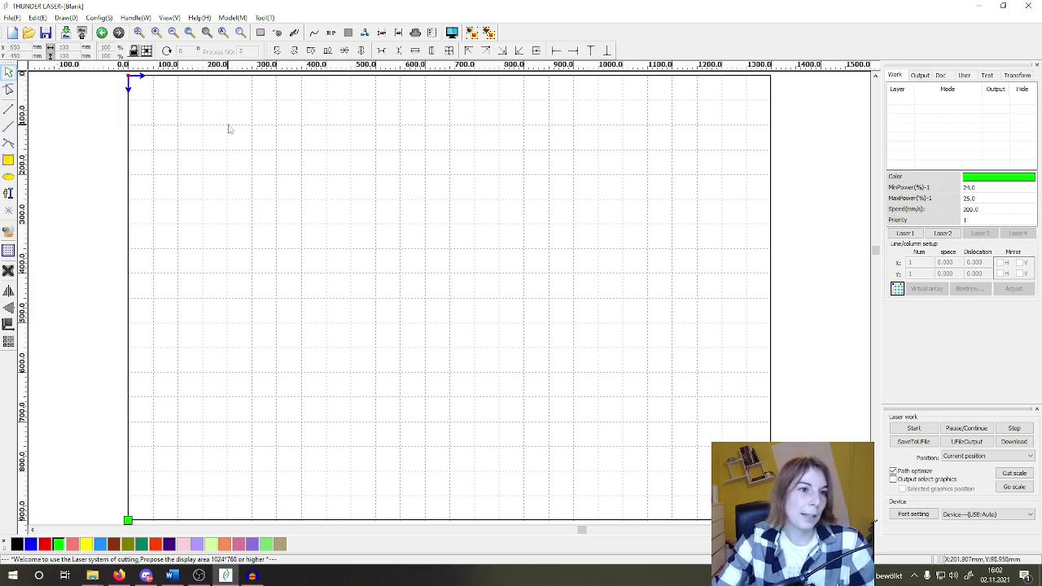
Step: Import Smiley.dxf from the Lasercutter folder with its preview enabled
click(15, 18)
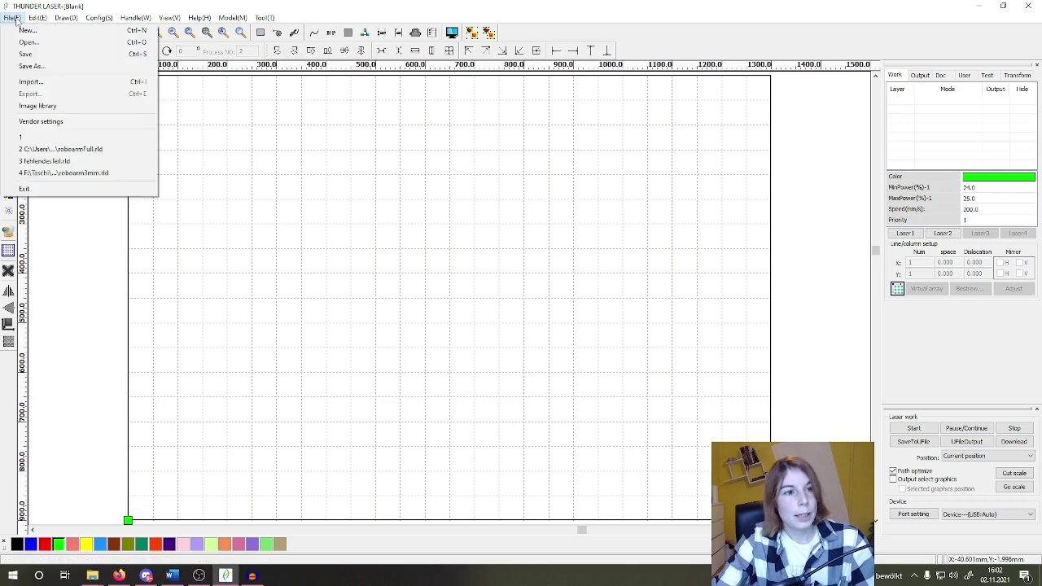
click(65, 83)
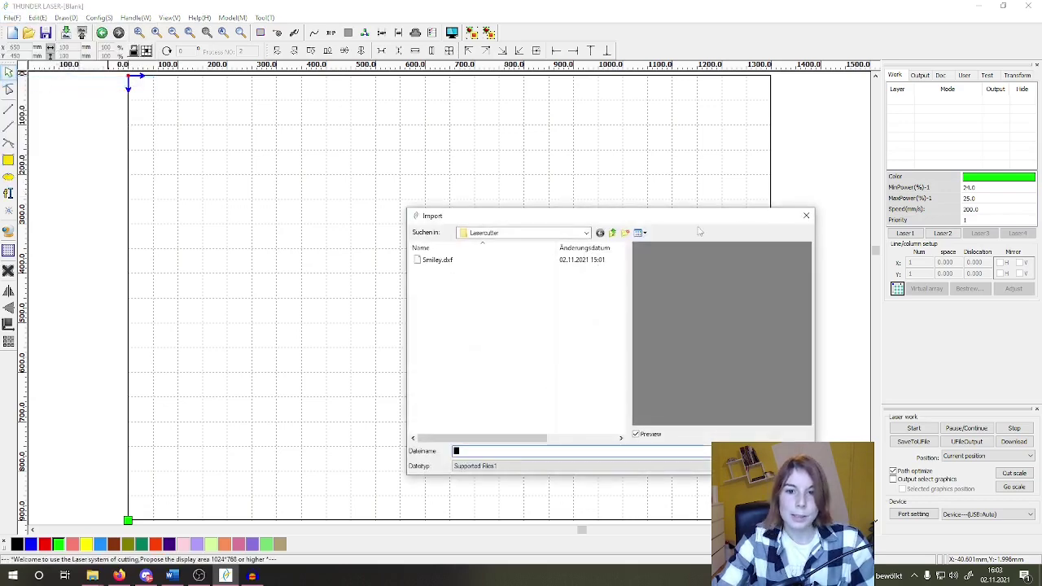
drag(699, 217, 651, 128)
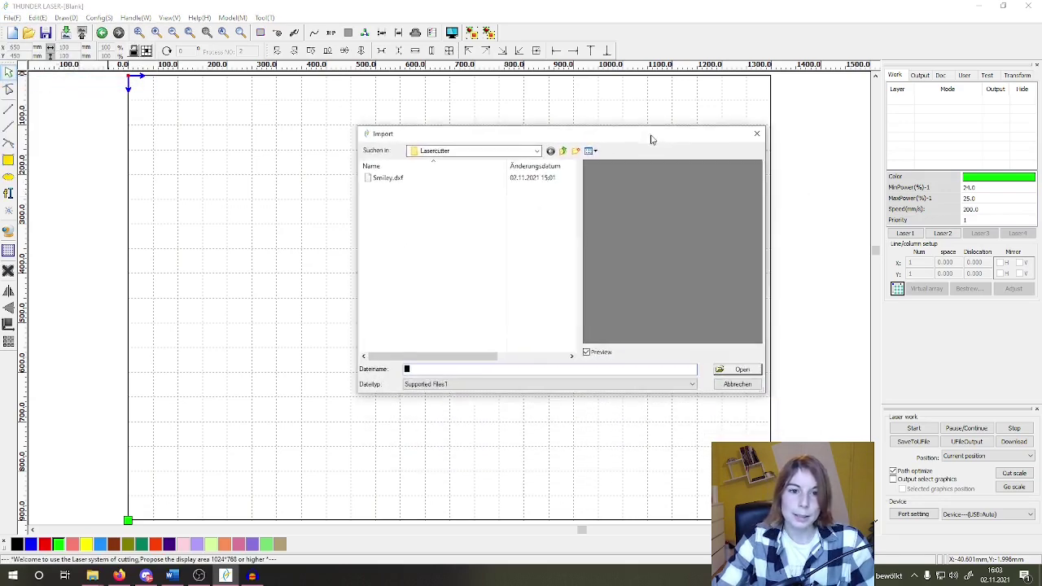
click(411, 175)
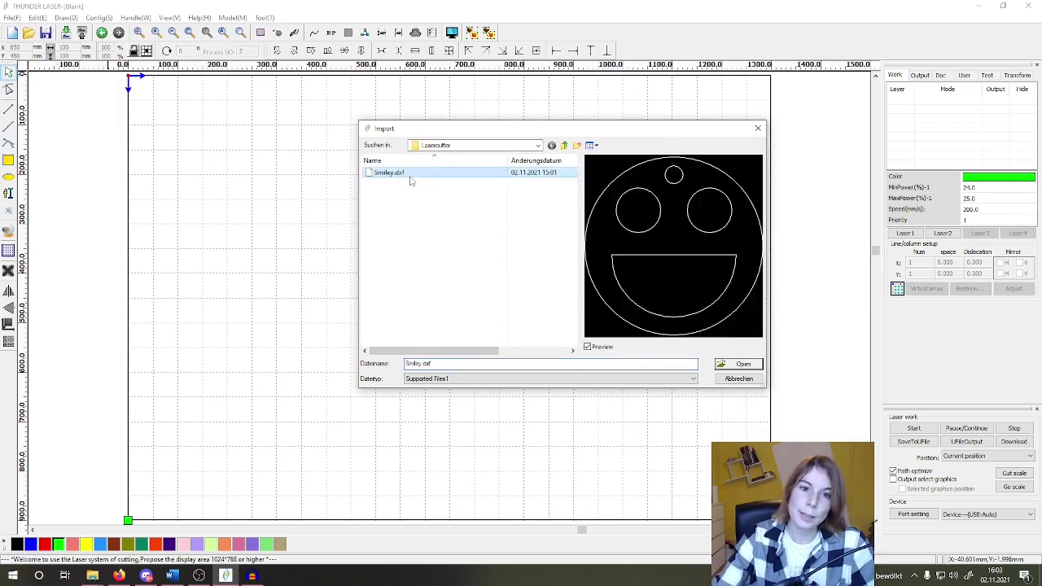
click(588, 347)
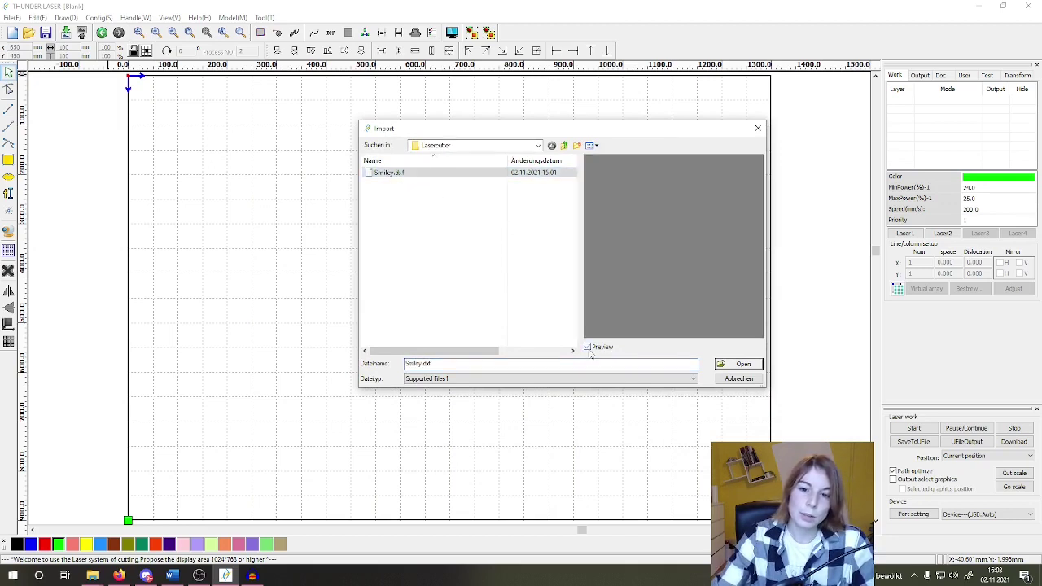
click(588, 348)
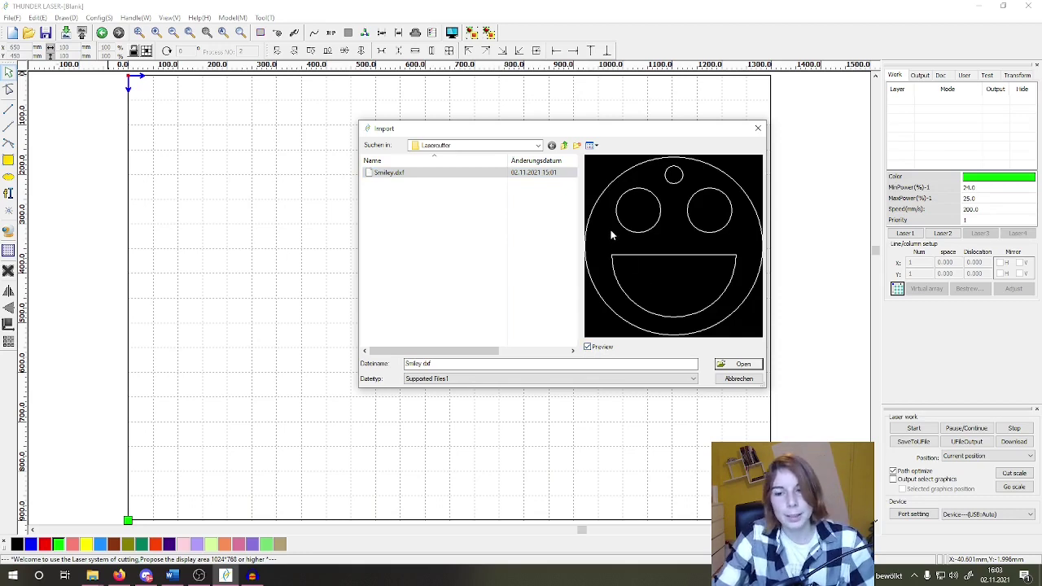
click(737, 367)
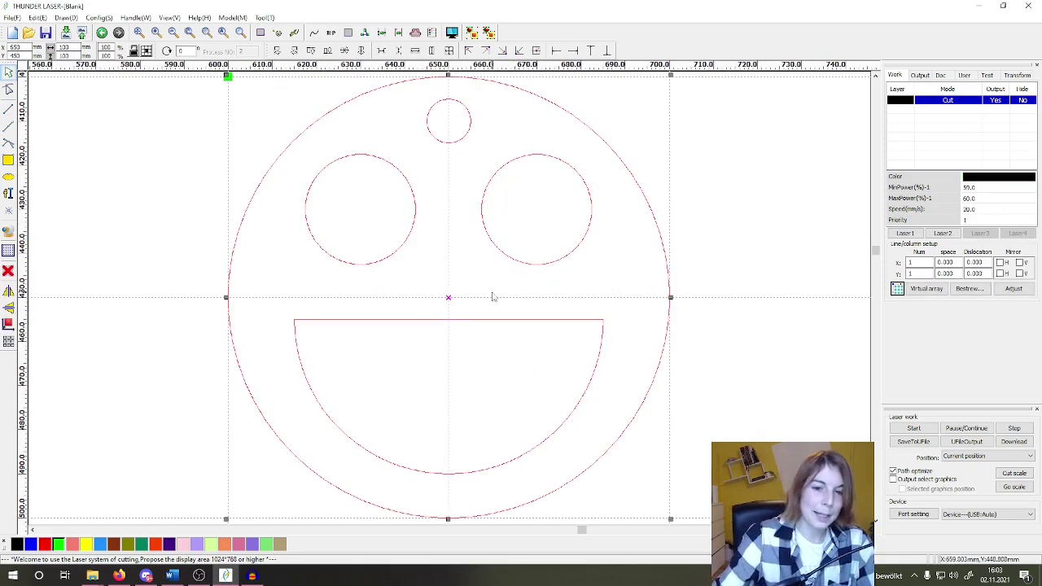
Step: Align the smiley to the workspace's top-left corner, and move it freehand until its centre is at about X 116 mm, Y 72 mm
scroll(491, 296, down, 5)
scroll(488, 298, down, 2)
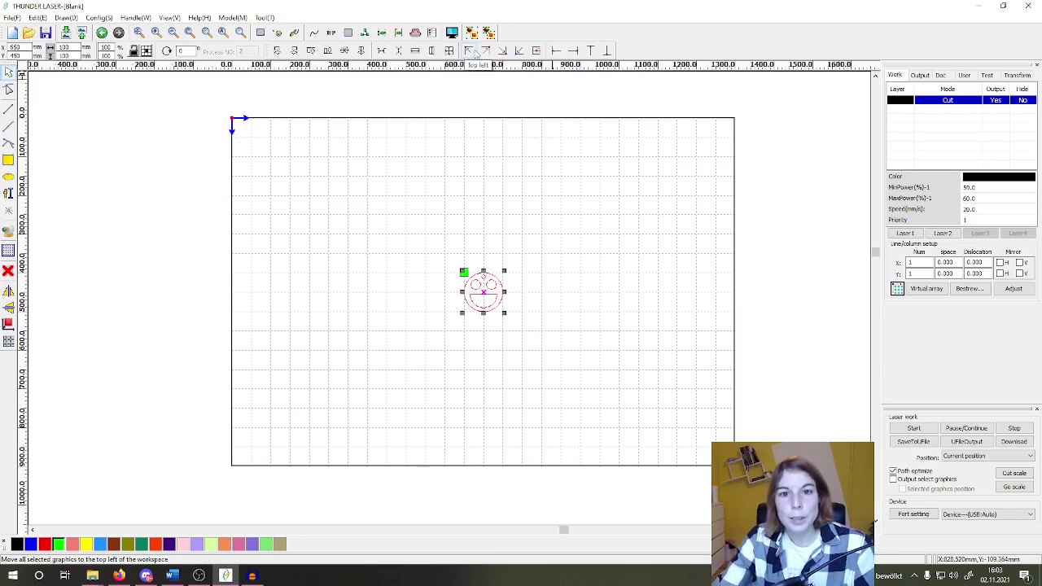
click(472, 52)
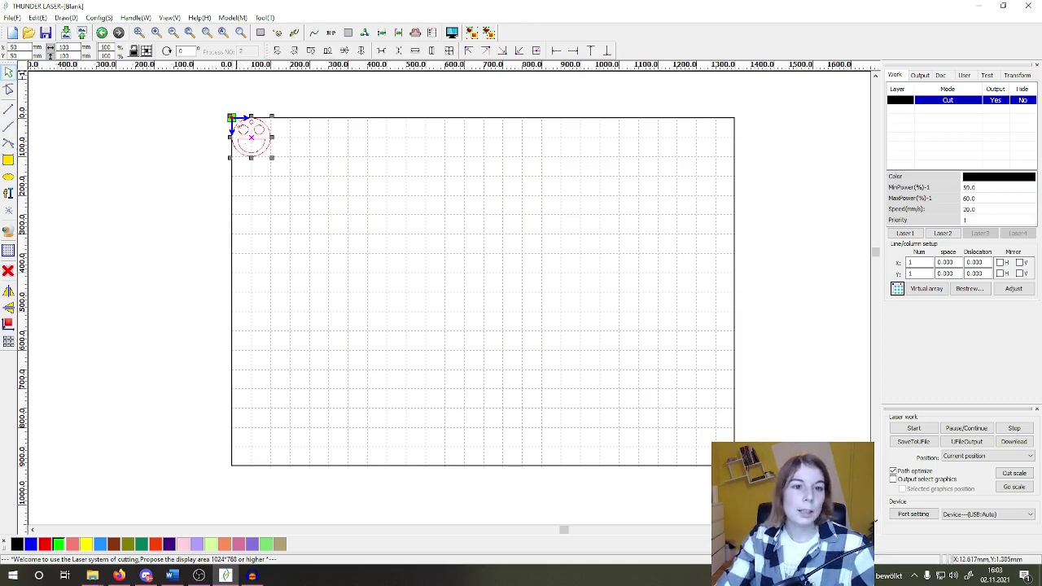
scroll(231, 121, up, 3)
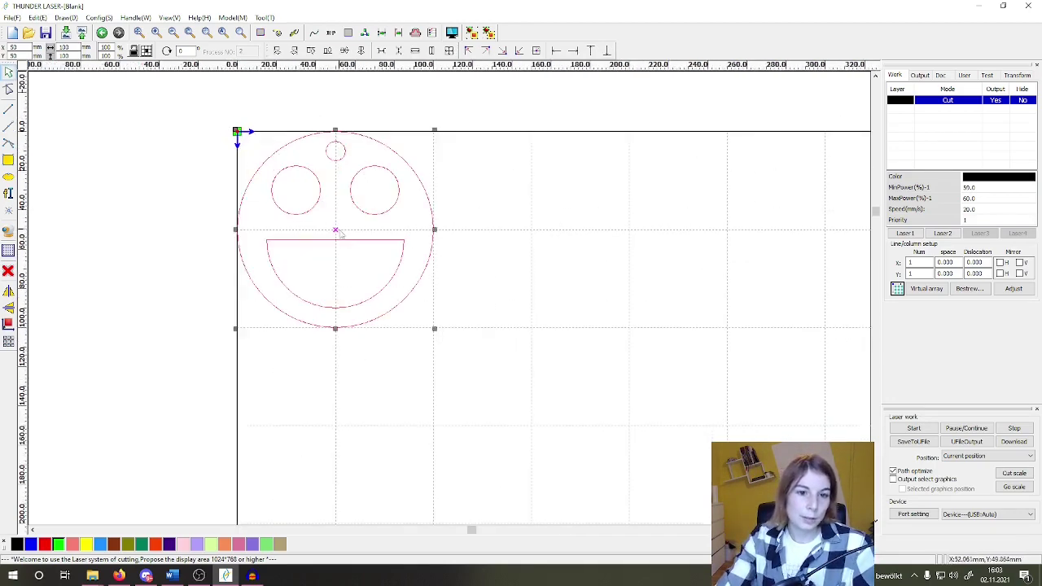
drag(337, 231, 464, 272)
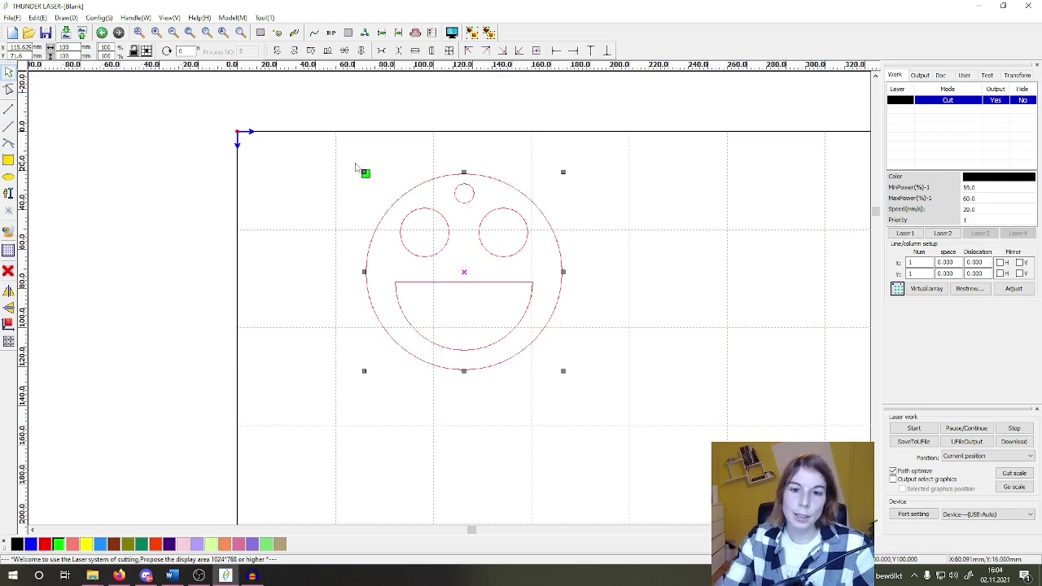
Step: Move the smiley freehand to about X 540 mm, Y 444 mm, and realign it to the workspace's top-left corner
scroll(415, 184, down, 3)
drag(427, 210, 732, 426)
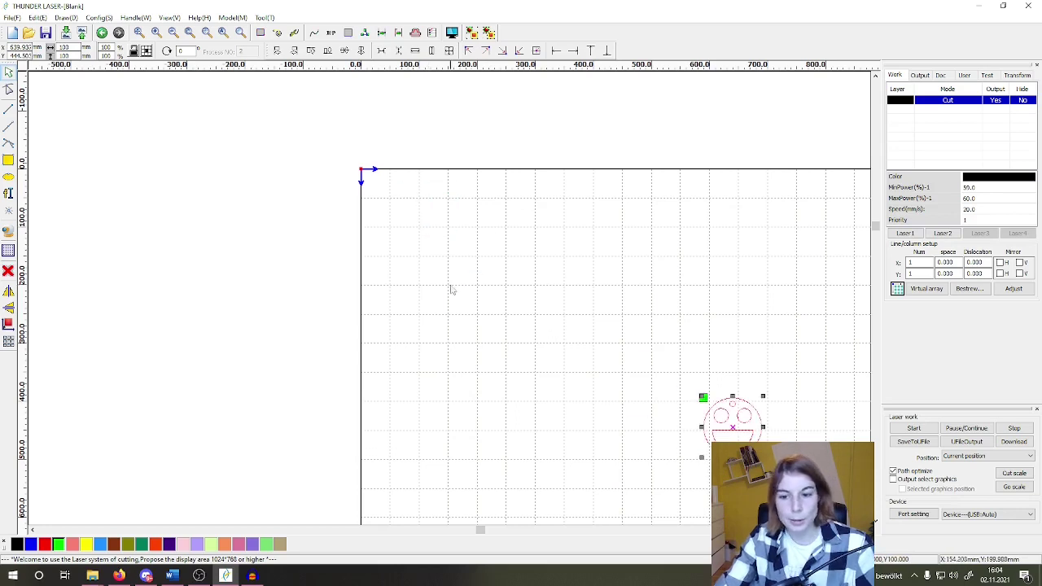
click(470, 50)
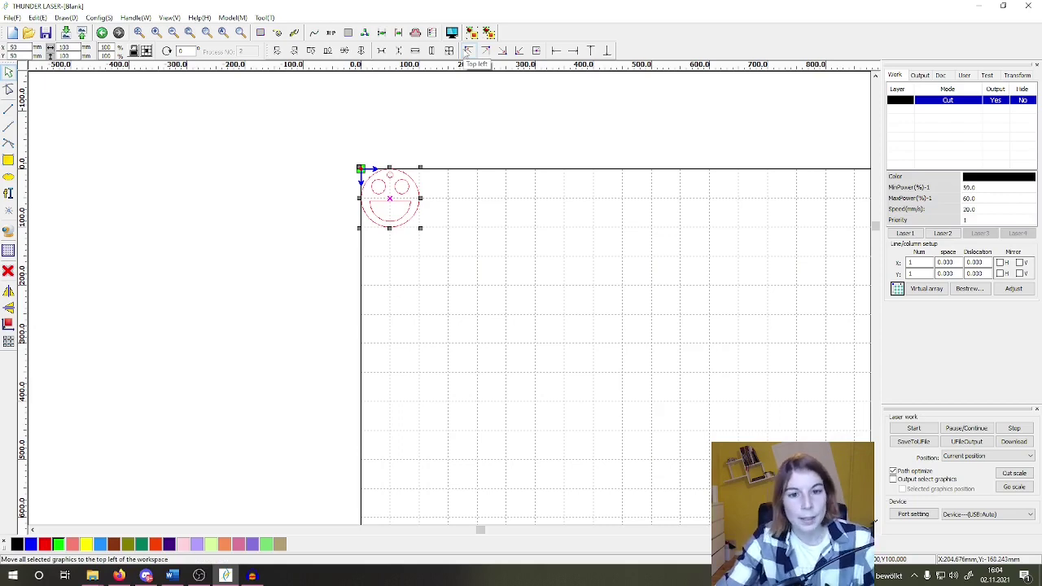
Step: View the whole page from afar, and fit the view to the extents of the selected smiley
scroll(401, 207, down, 3)
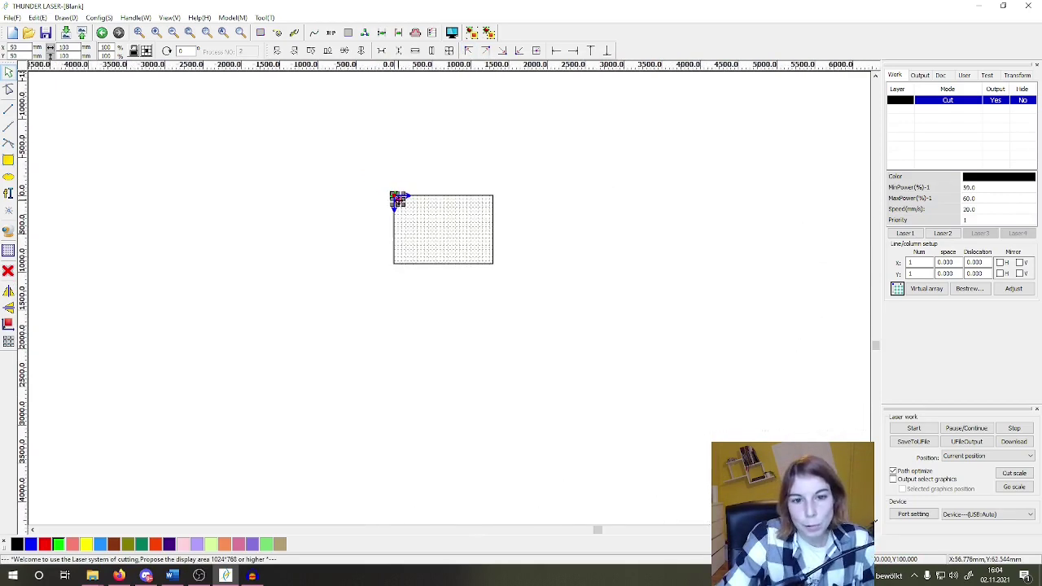
click(480, 299)
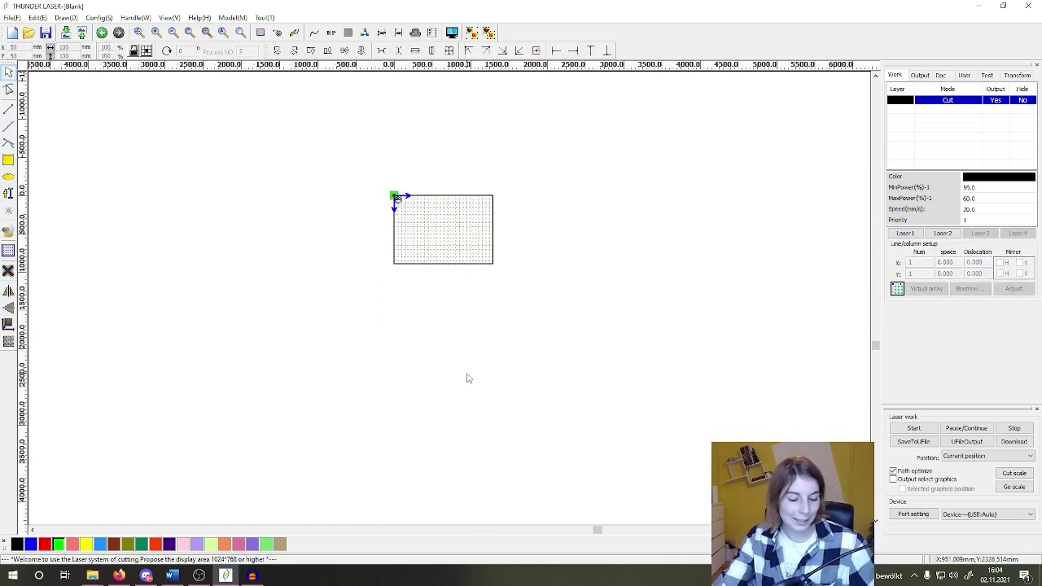
key(ctrl+a)
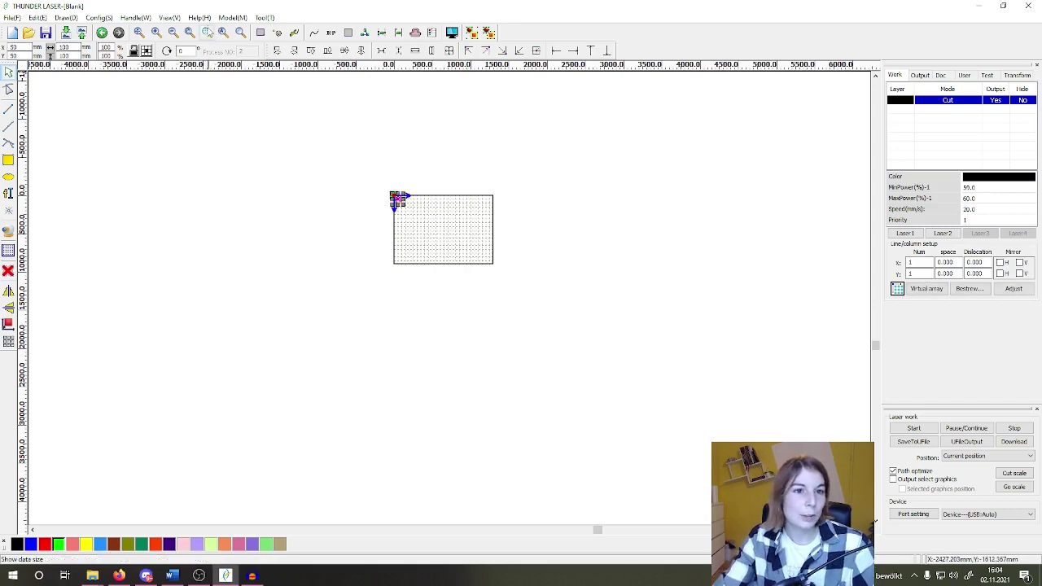
click(209, 33)
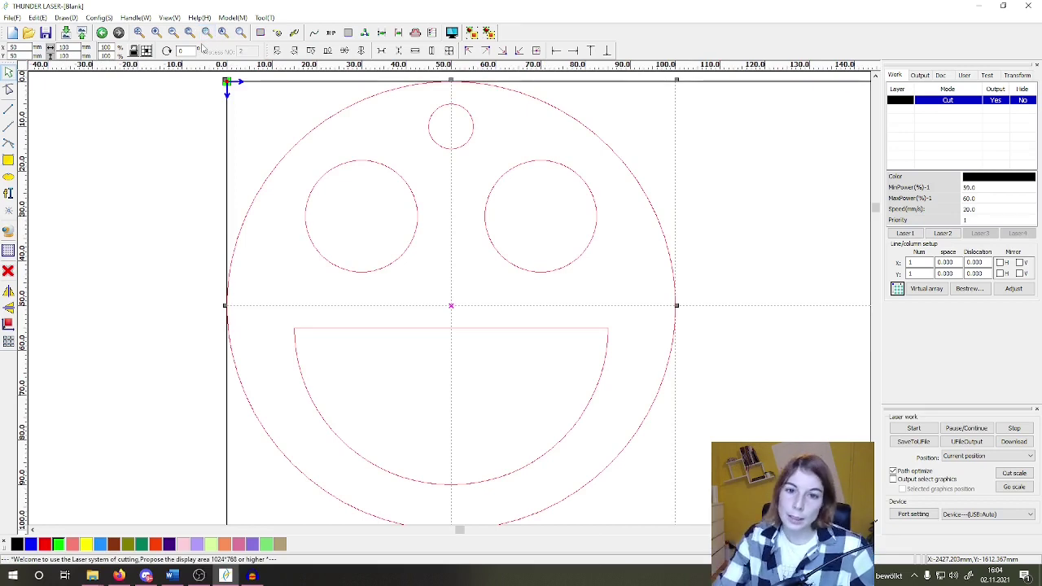
Step: Draw a green rectangle about 145 by 108 mm in the workspace's lower-right area, and fit the view to all objects
scroll(311, 168, down, 5)
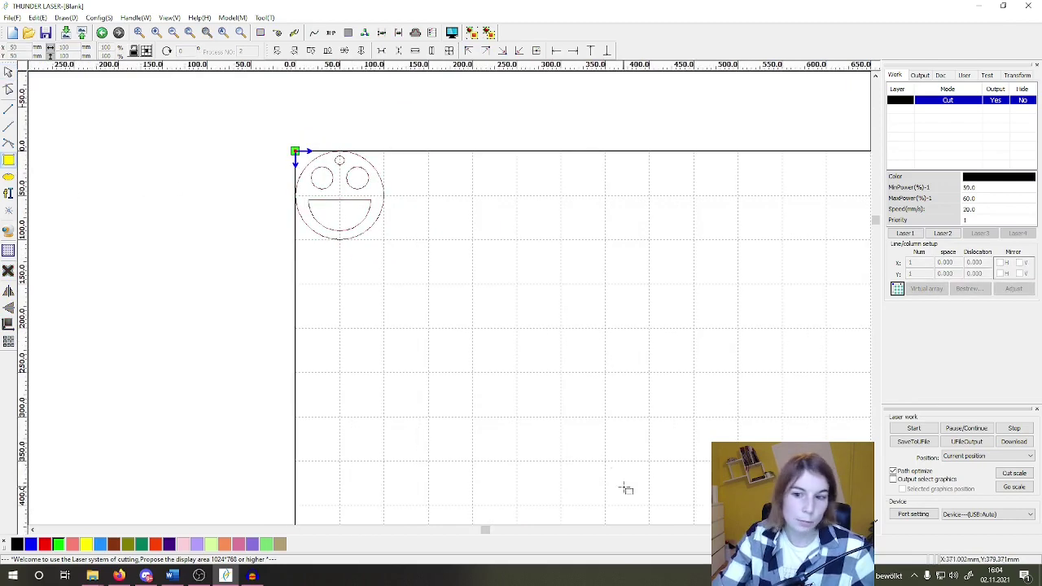
scroll(542, 383, down, 3)
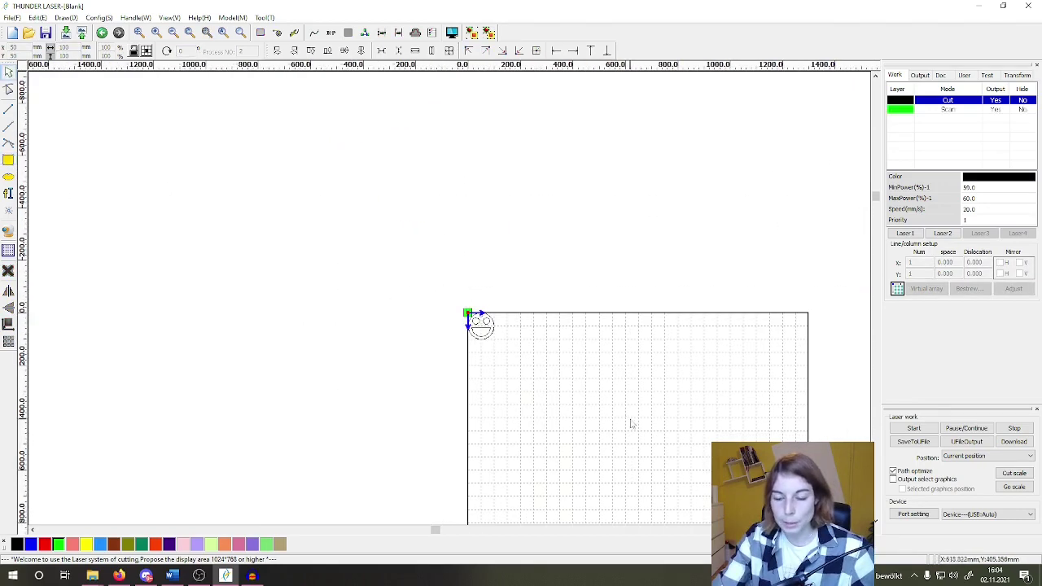
scroll(672, 421, down, 1)
scroll(674, 423, up, 3)
scroll(680, 429, down, 1)
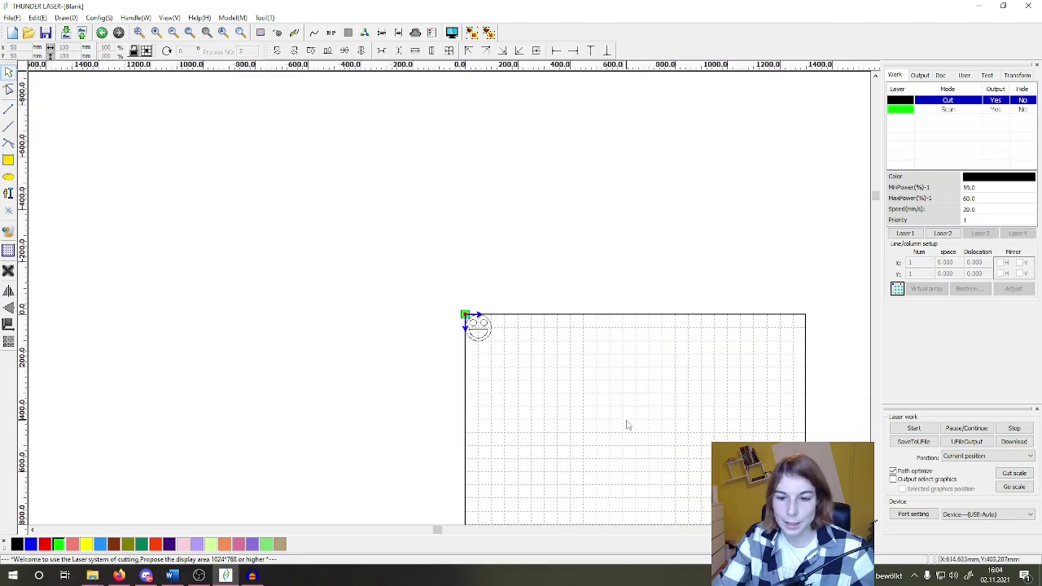
scroll(624, 420, up, 1)
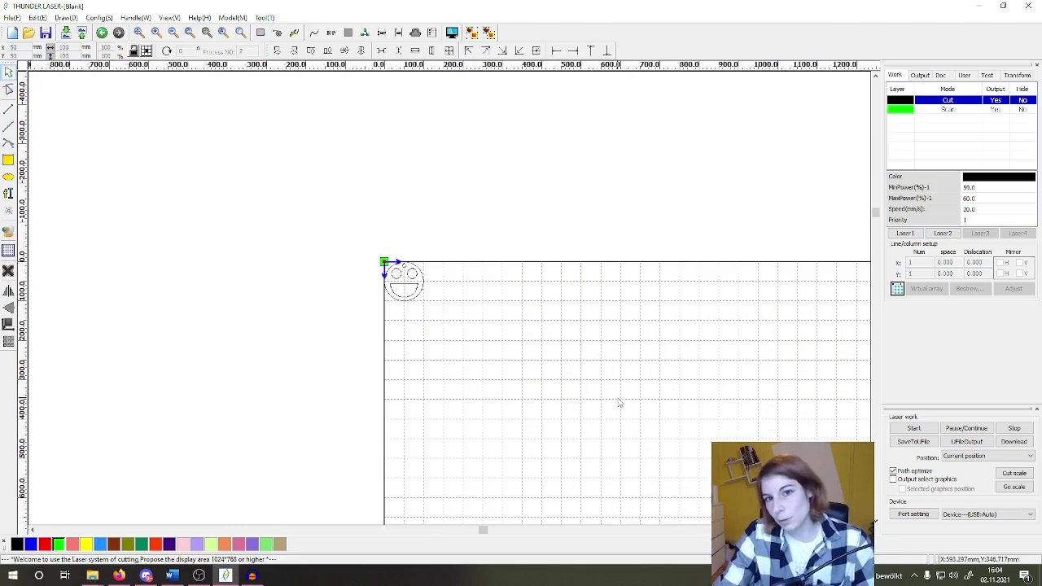
key(ctrl+a)
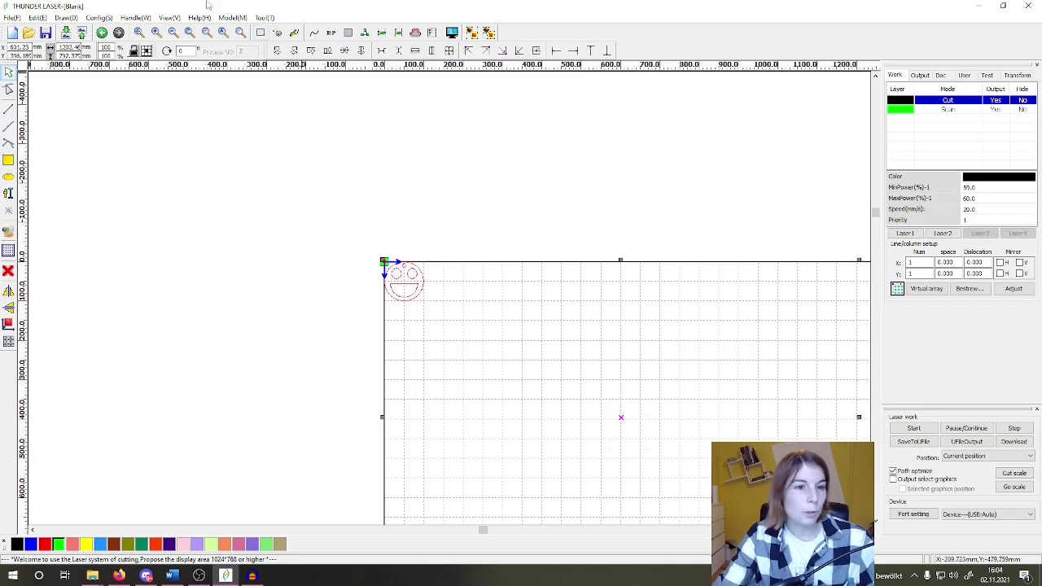
click(206, 33)
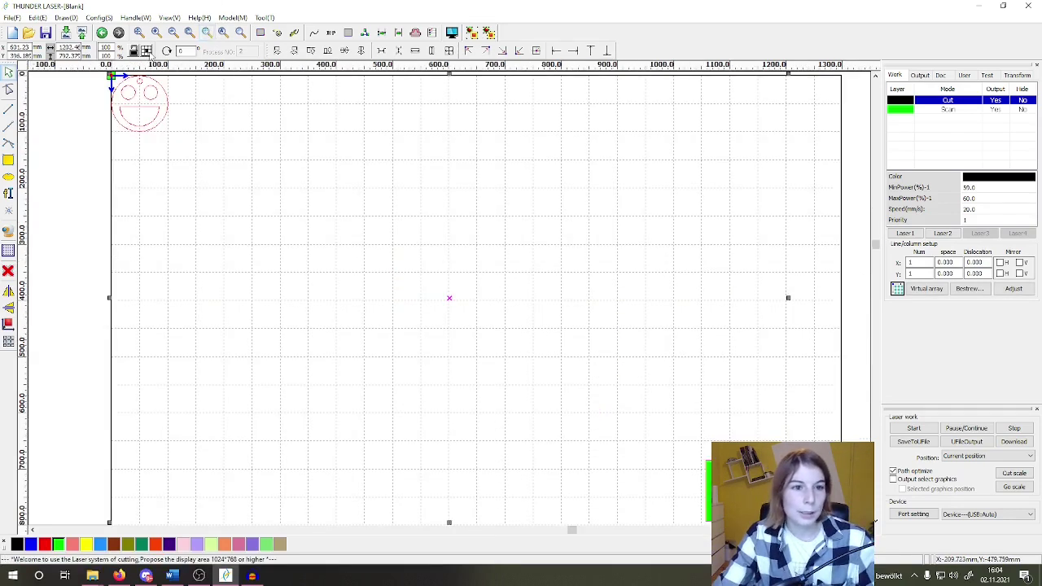
Step: Delete the green rectangle near the workspace's lower-right corner
click(639, 387)
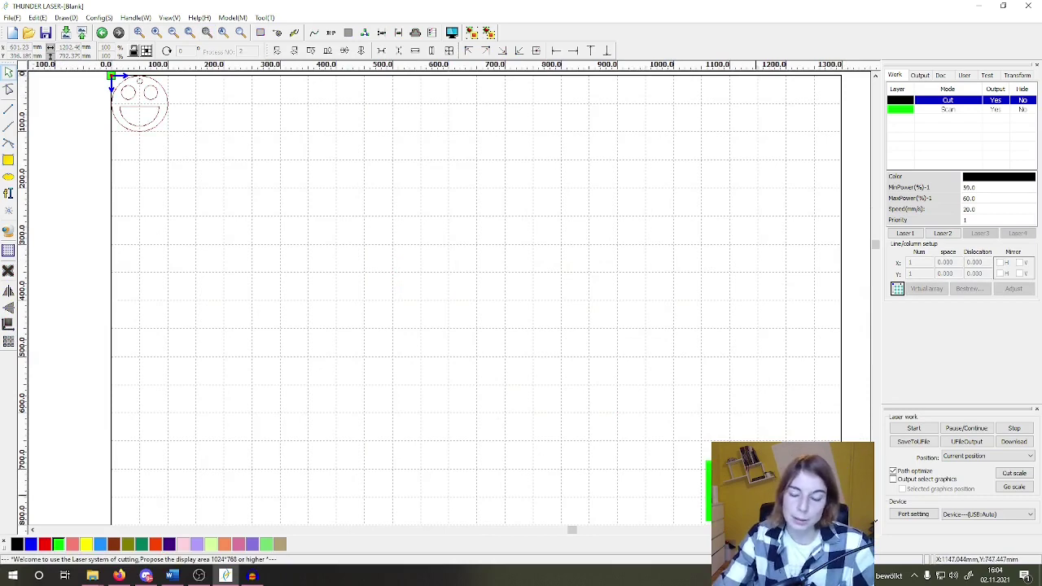
drag(648, 414, 737, 529)
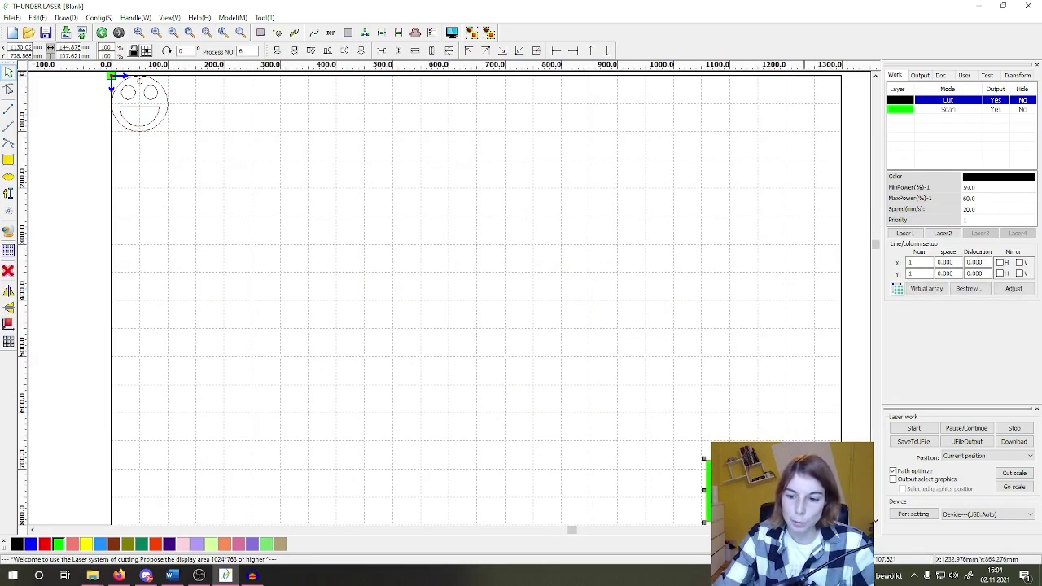
key(Delete)
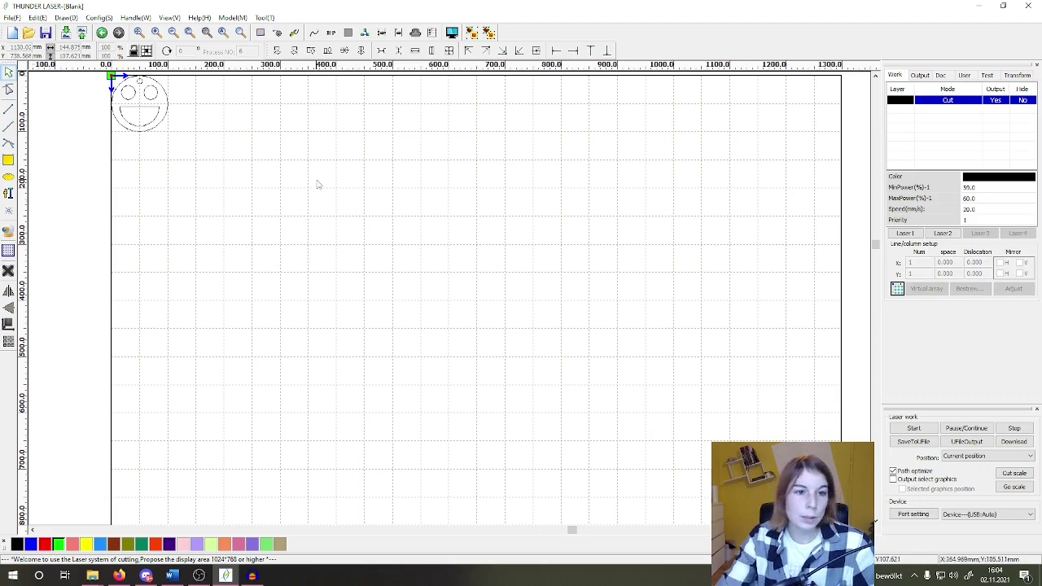
Step: Select the smiley, fit the view to it, and inspect it at different magnifications
key(ctrl+a)
click(206, 32)
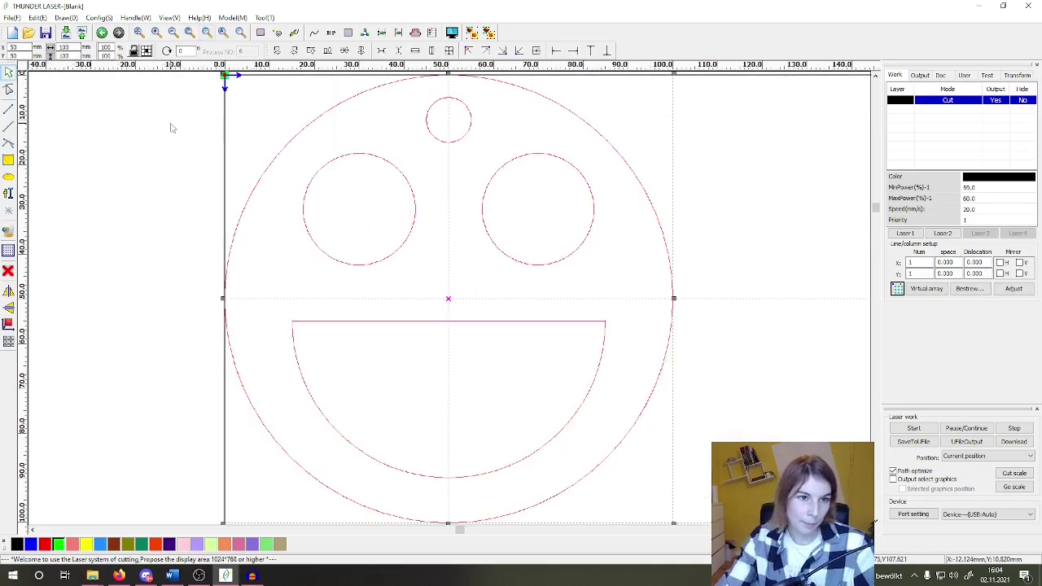
scroll(428, 260, down, 5)
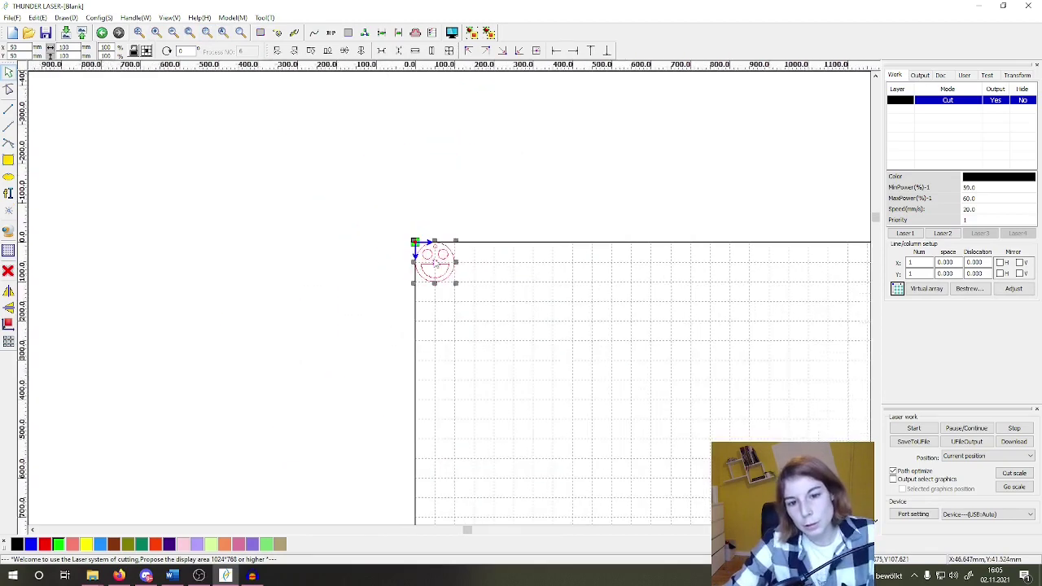
scroll(432, 261, up, 5)
scroll(438, 269, down, 3)
scroll(438, 268, up, 3)
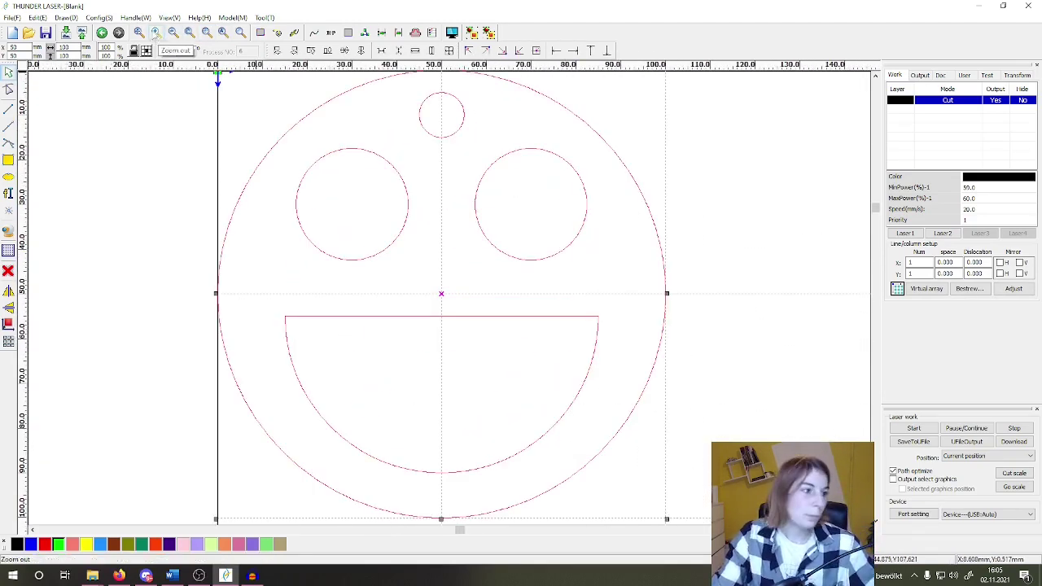
click(171, 575)
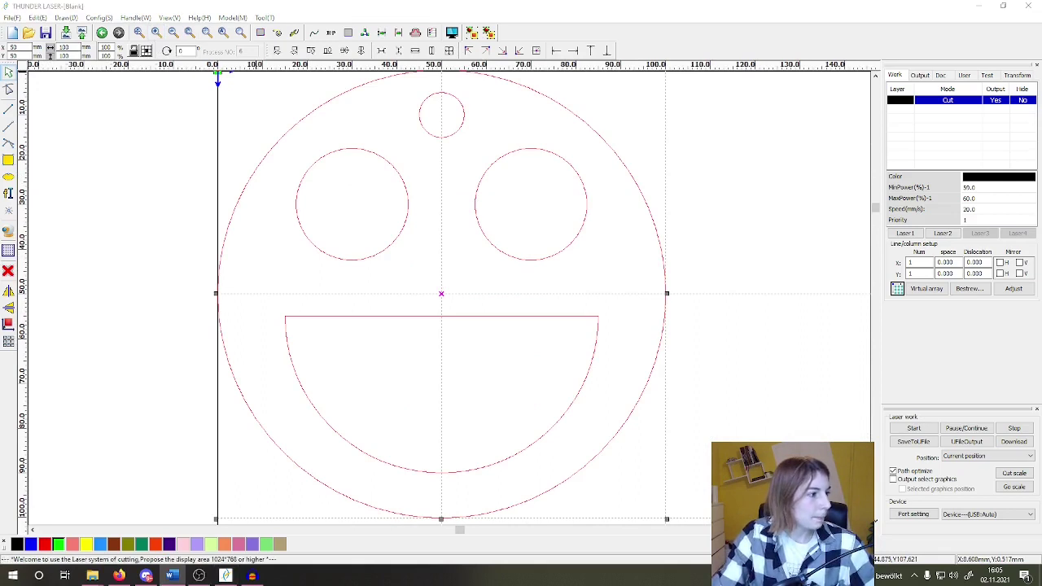
Step: Enlarge the smiley freehand to about 126 mm with its proportions locked, and set its width to 130 mm
scroll(570, 305, down, 2)
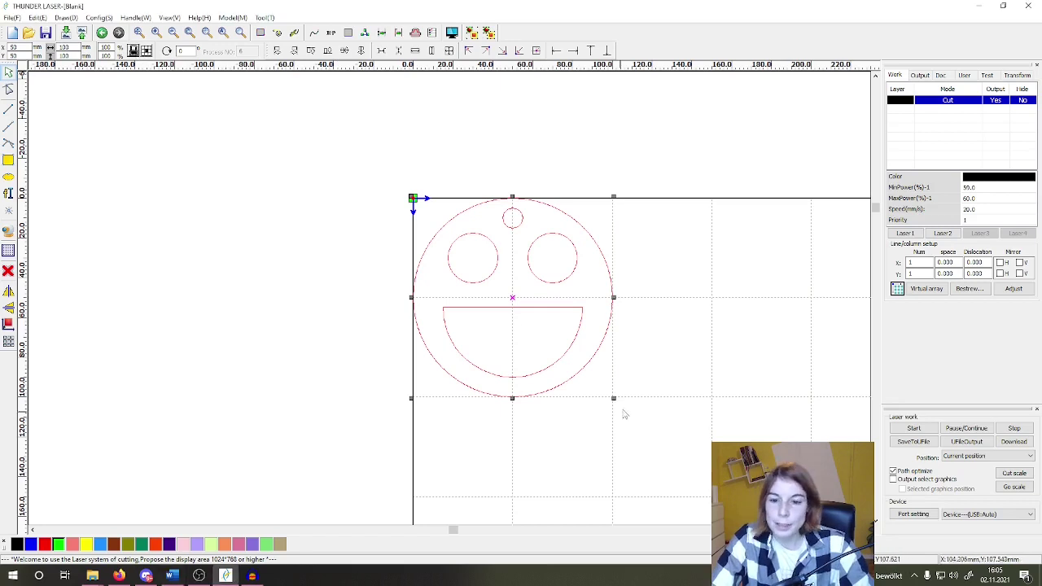
drag(612, 397, 693, 449)
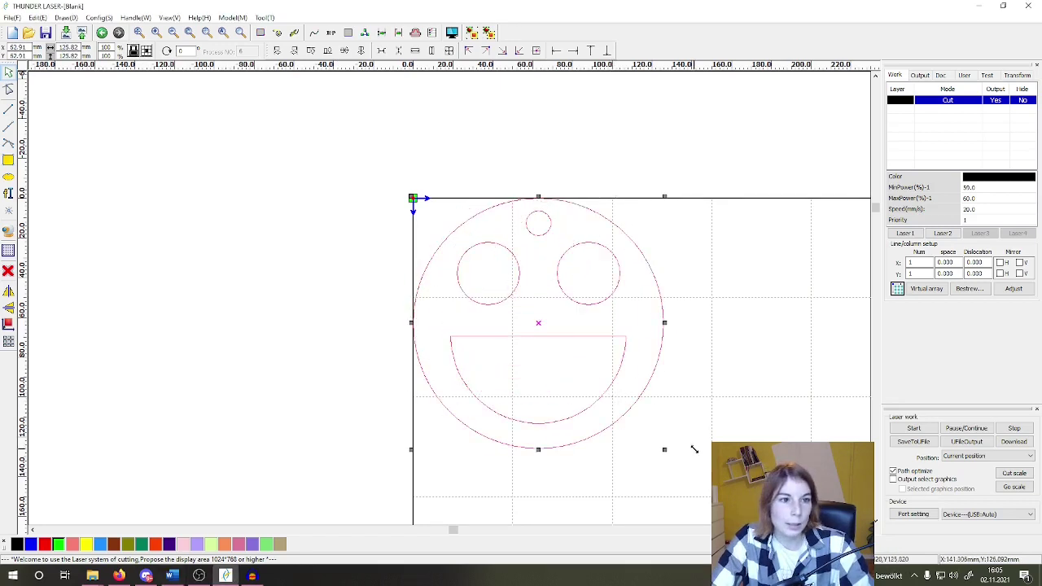
double_click(69, 47)
text(130)
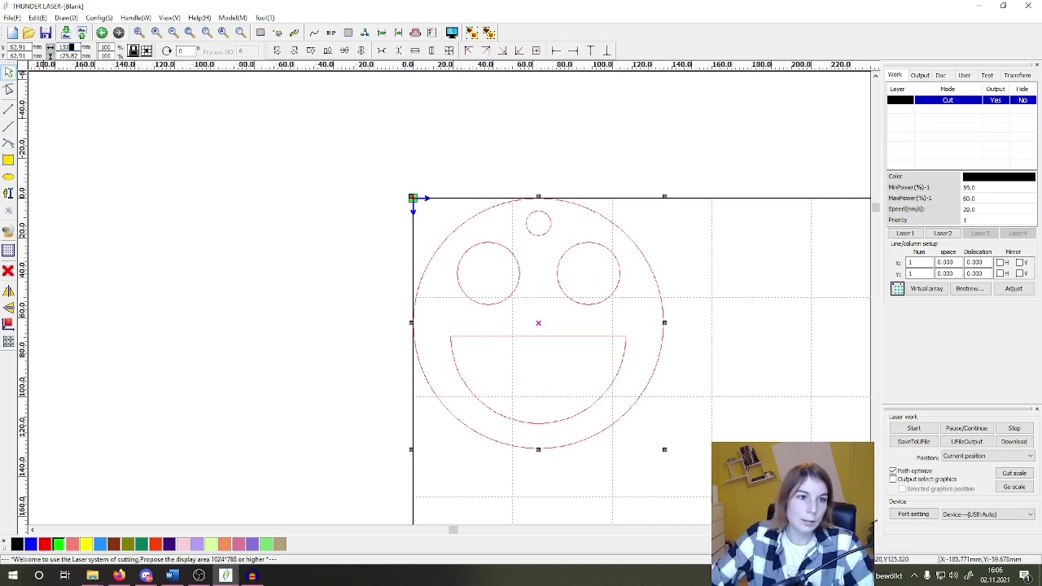
key(Return)
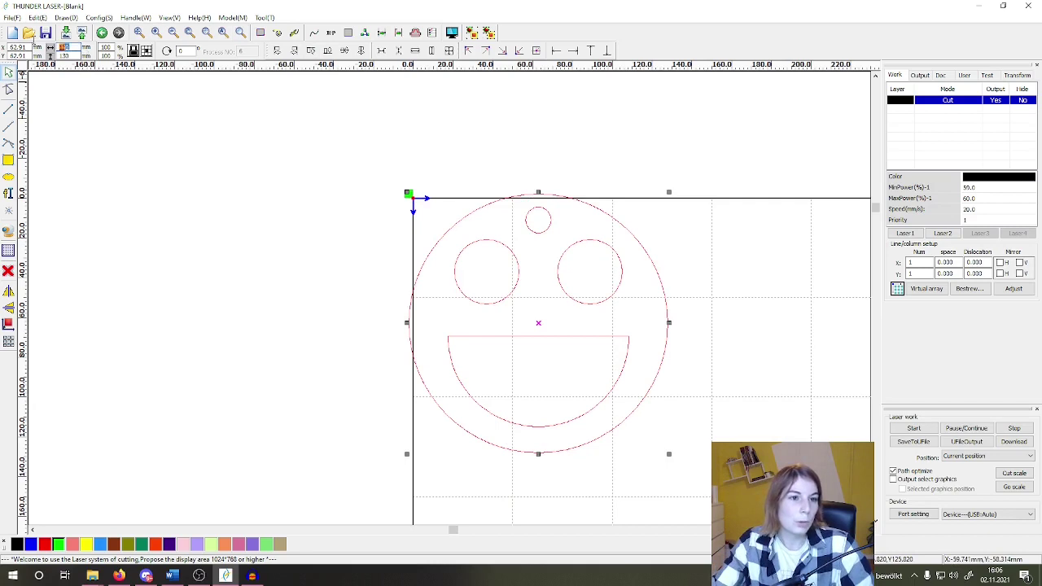
Step: Set the smiley's width to 100 mm with locked proportions, and align it to the workspace's top-left corner
key(ctrl+z)
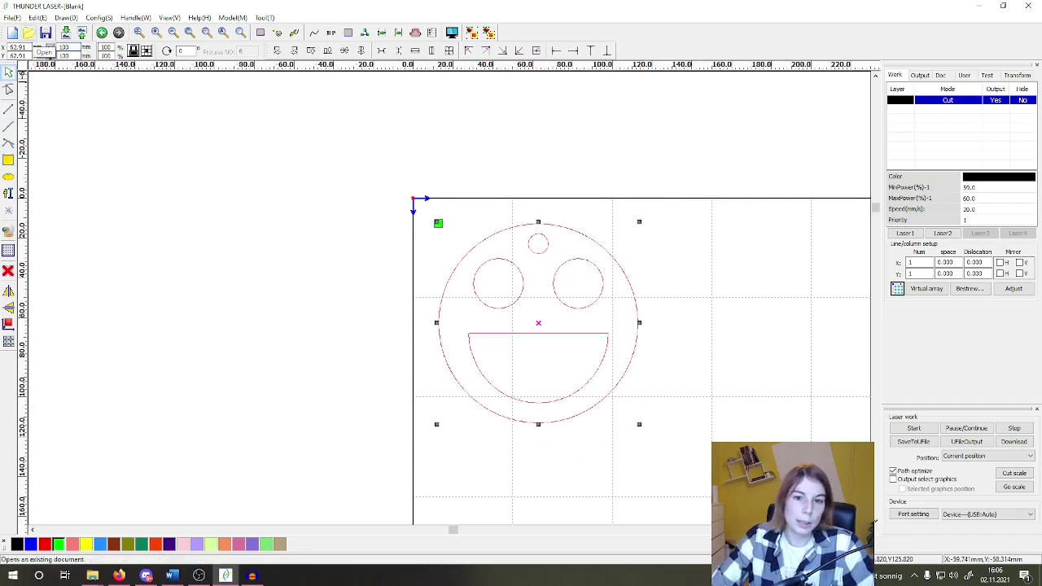
click(469, 50)
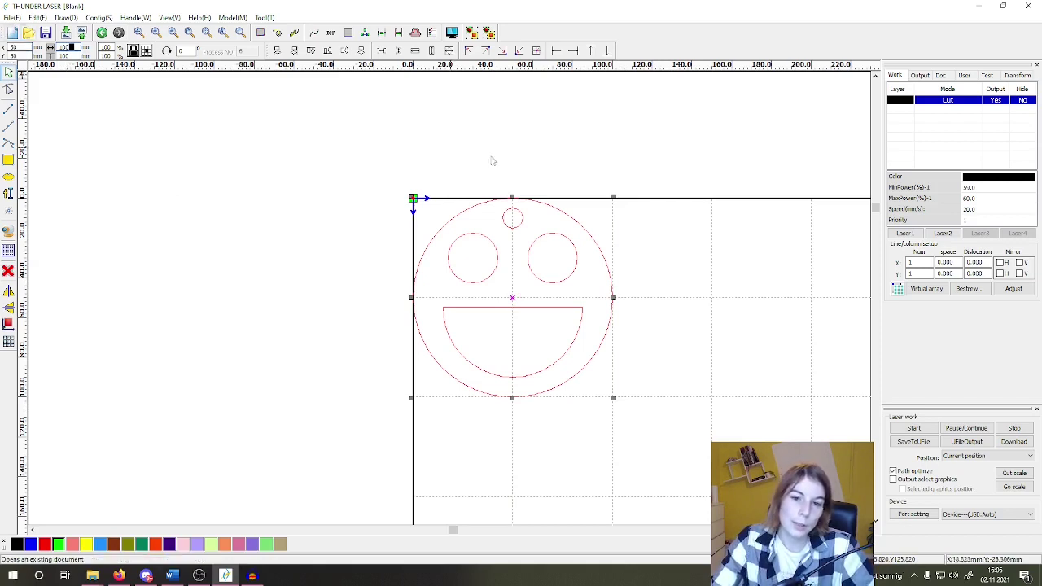
scroll(519, 192, down, 1)
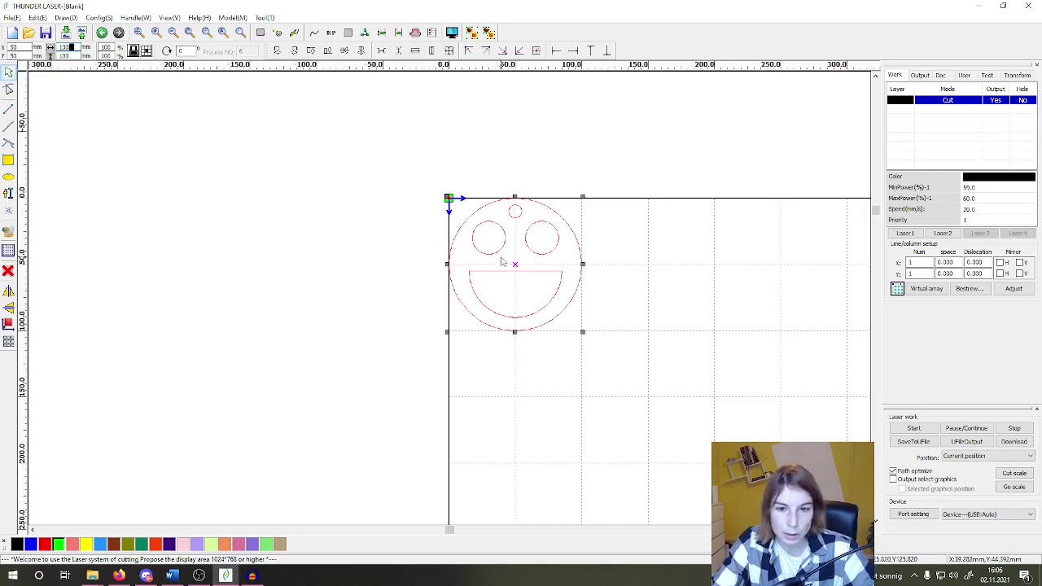
scroll(514, 281, up, 2)
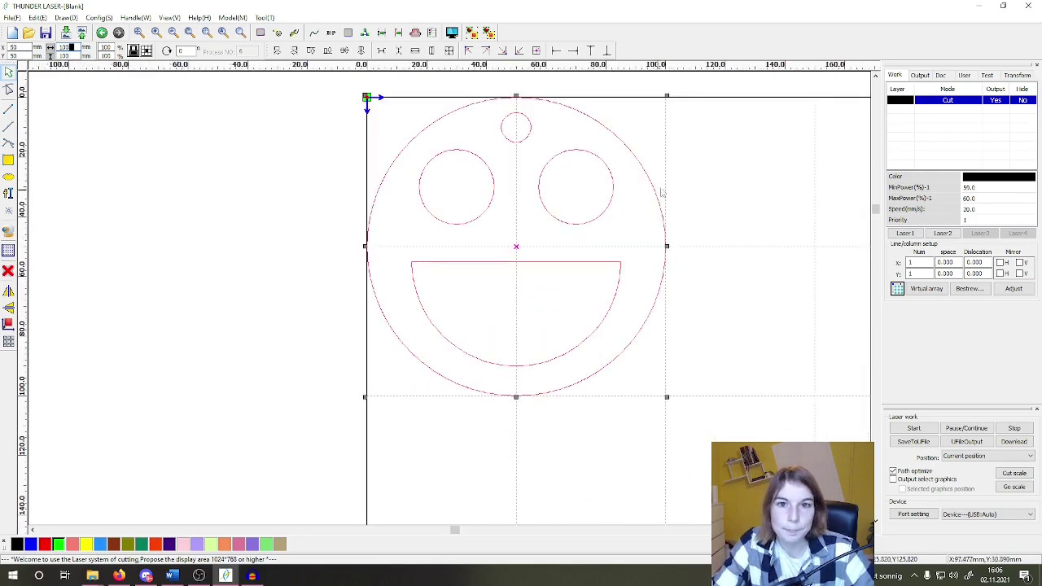
Step: Select the smiley's right eye circle on its own, and replace that selection with both eye circles
click(687, 185)
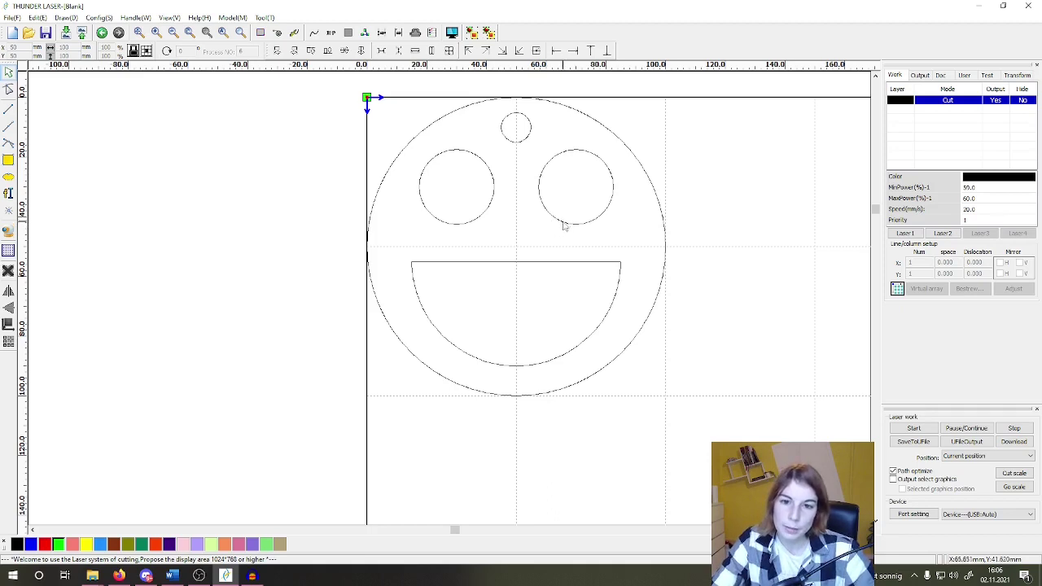
click(564, 226)
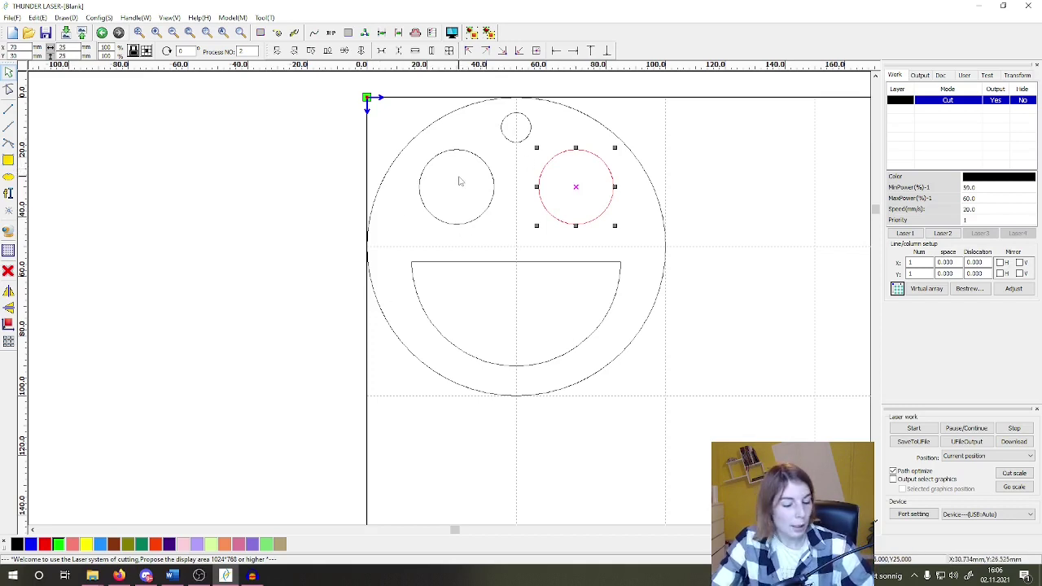
click(647, 250)
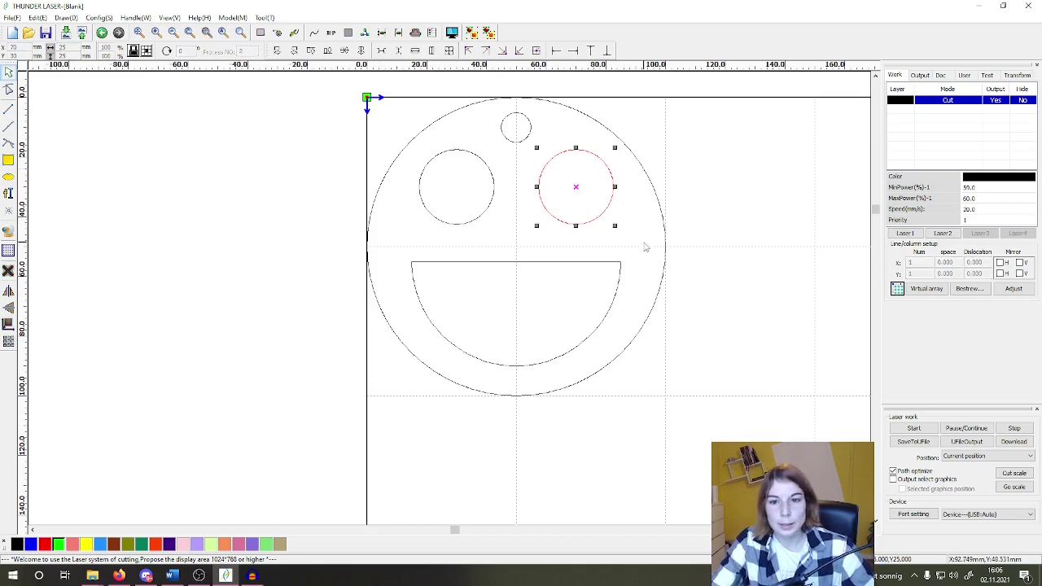
click(606, 217)
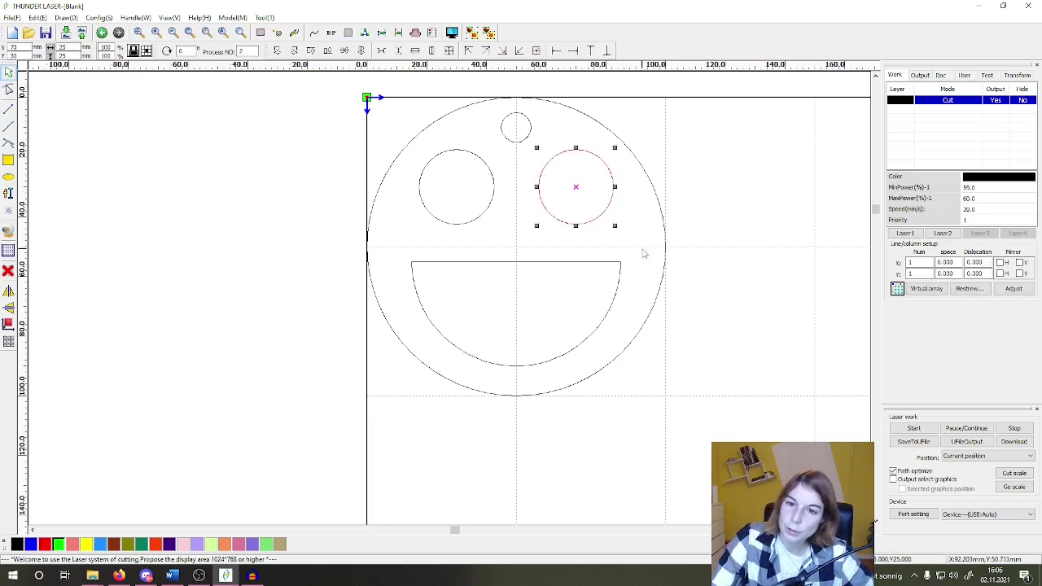
click(648, 253)
drag(651, 244, 397, 137)
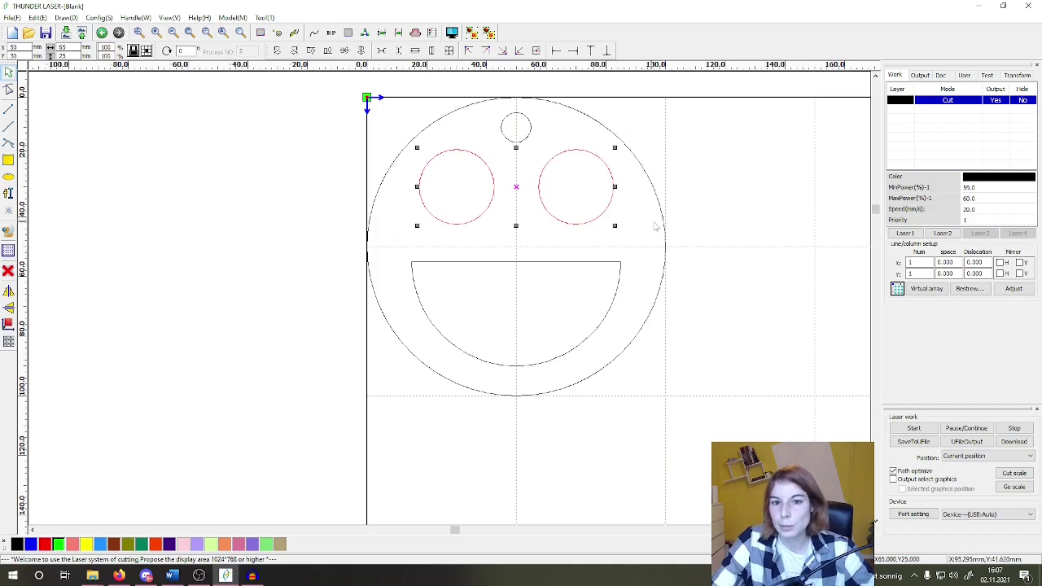
Step: Clear the selection and window-select both eye circles together with the small circle above them
click(629, 244)
drag(652, 249, 371, 128)
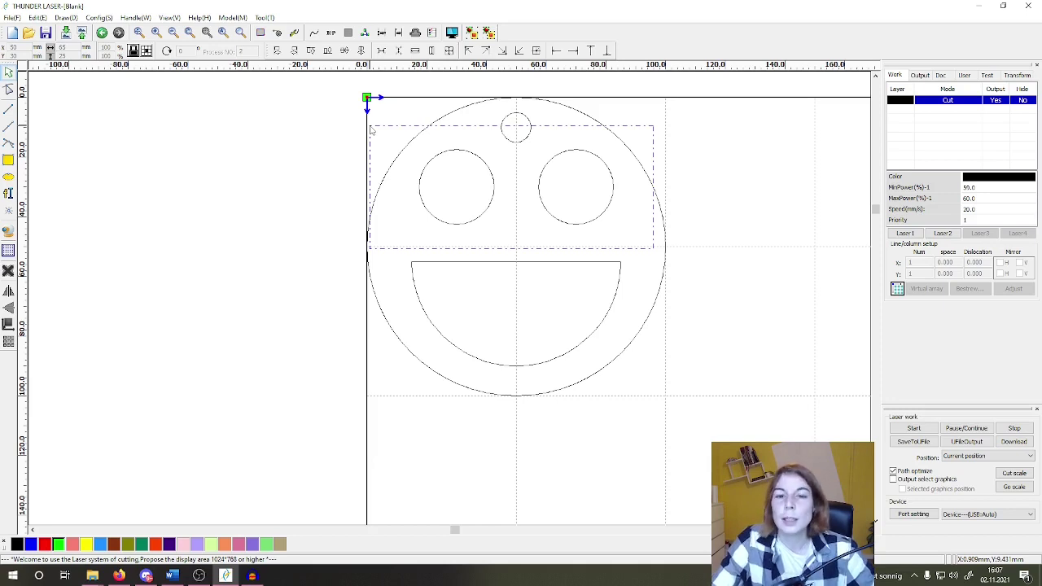
drag(371, 128, 371, 128)
click(649, 257)
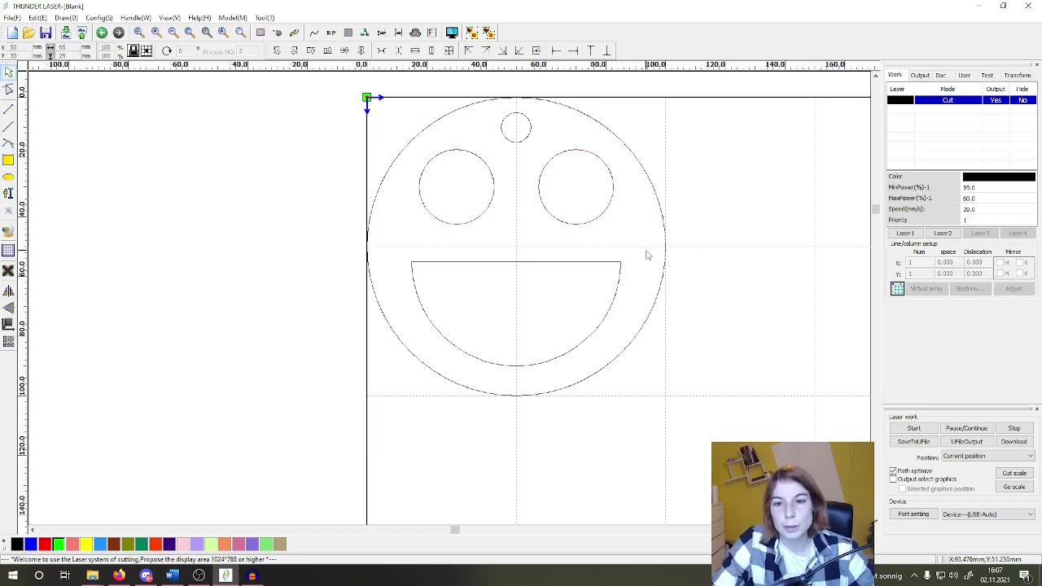
drag(623, 246, 388, 104)
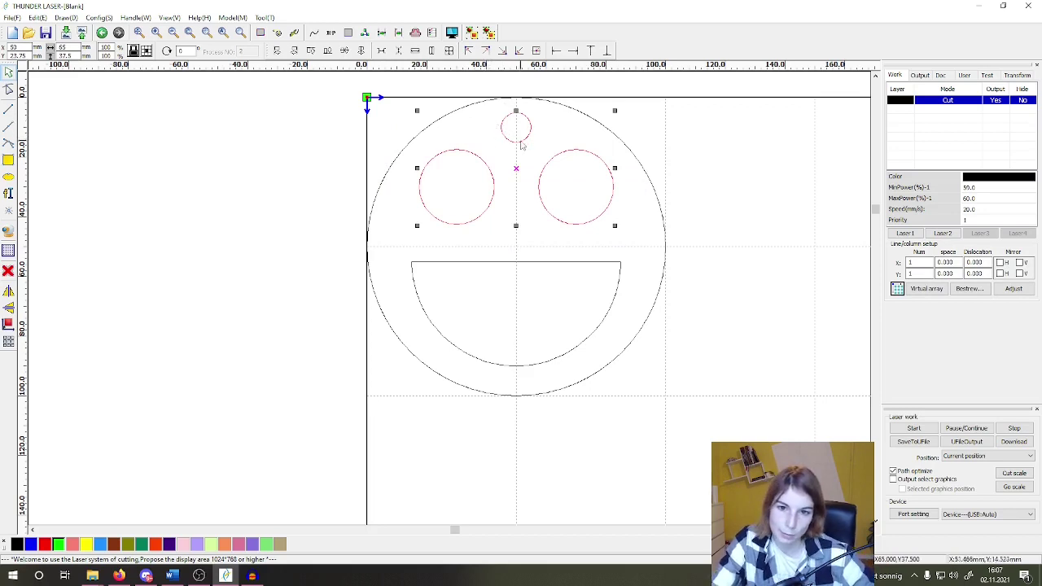
Step: Select only the smiley's two eye circles and assign them to the green layer
click(658, 252)
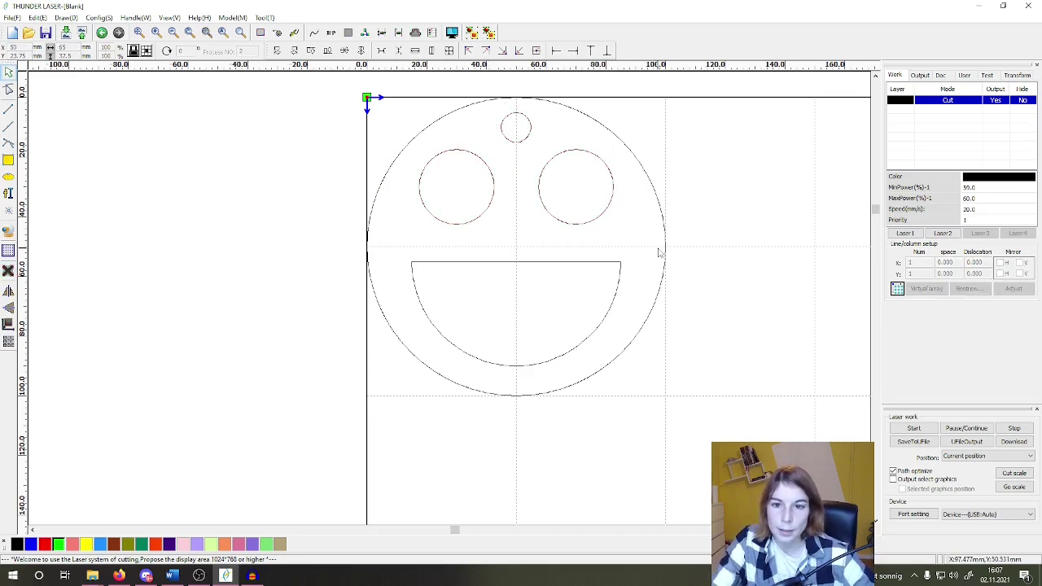
click(598, 220)
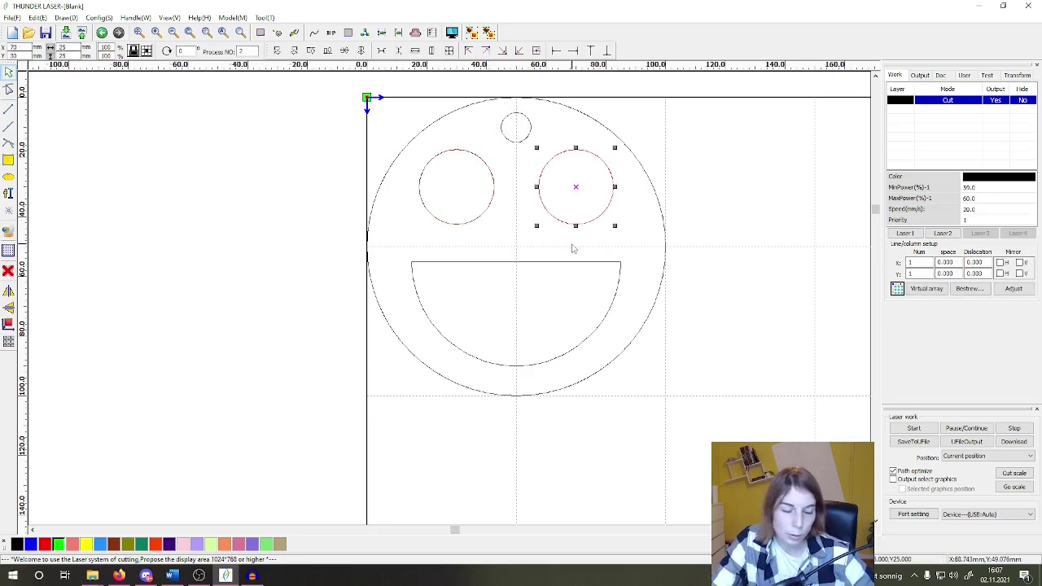
shift+click(454, 226)
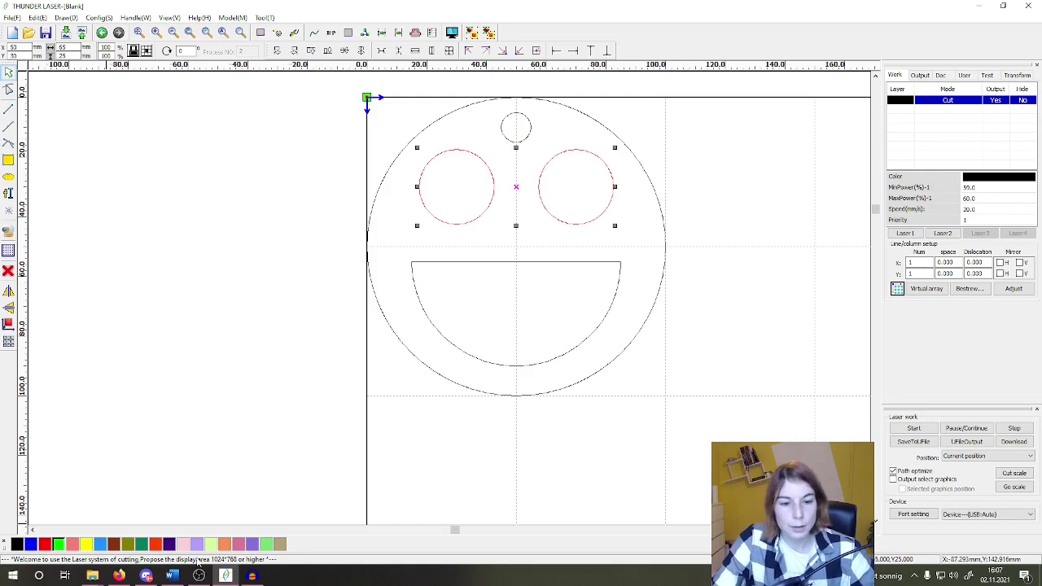
click(59, 544)
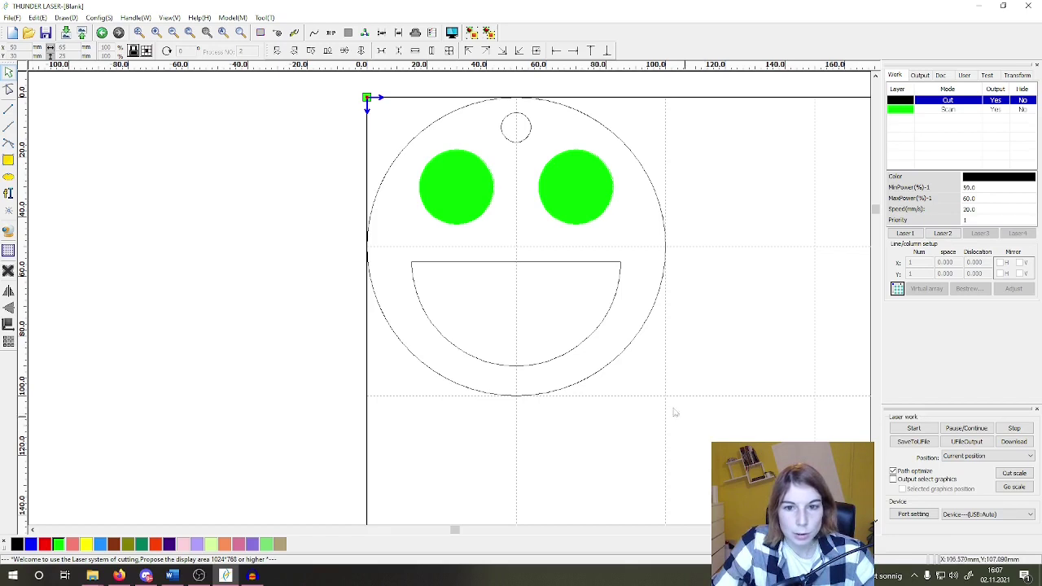
Step: Assign the mouth, the outer face circle and the small hole circle to the blue layer, and clear the selection
click(586, 342)
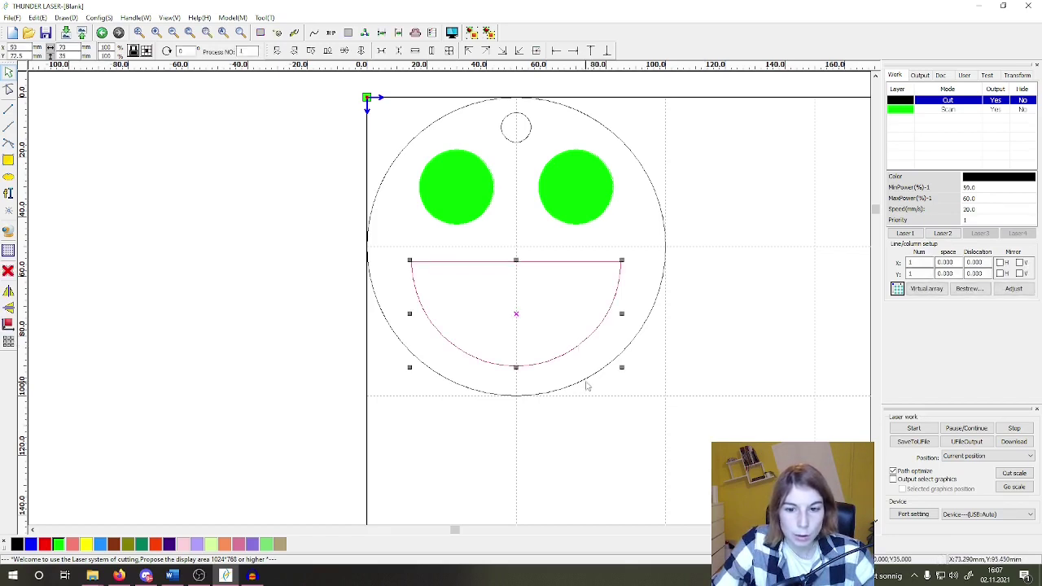
shift+click(586, 381)
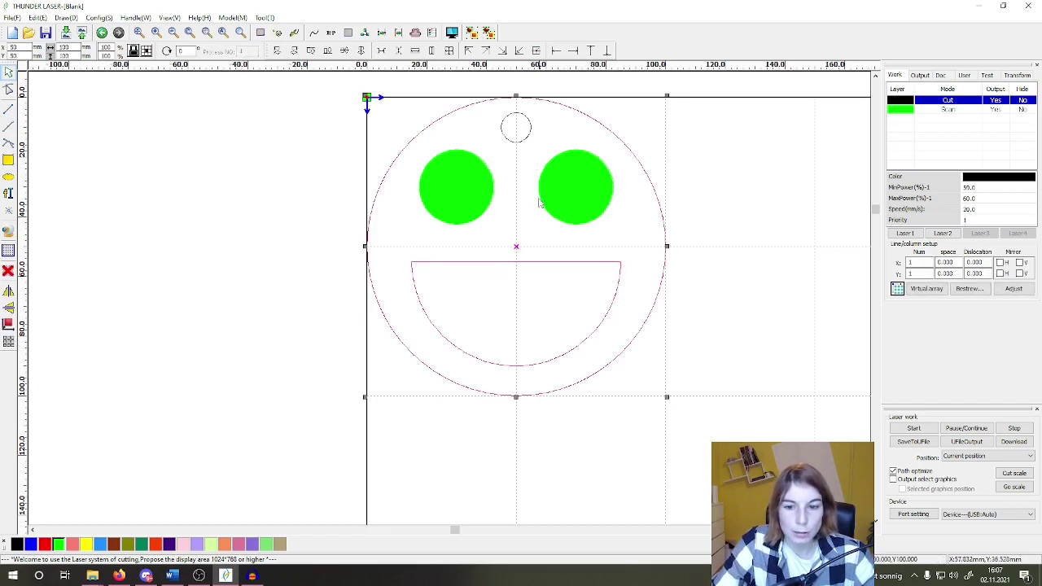
shift+click(526, 140)
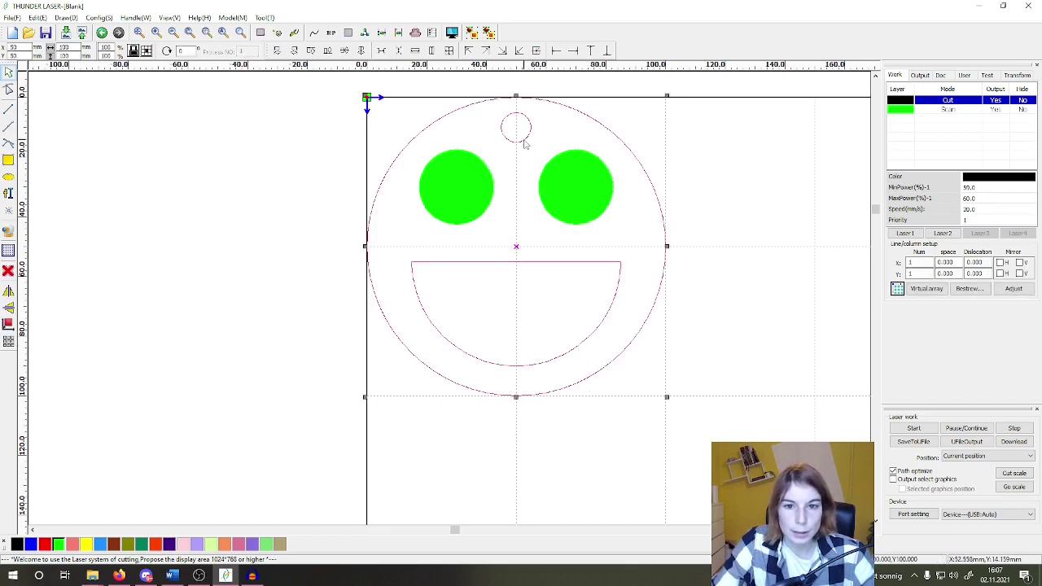
click(31, 543)
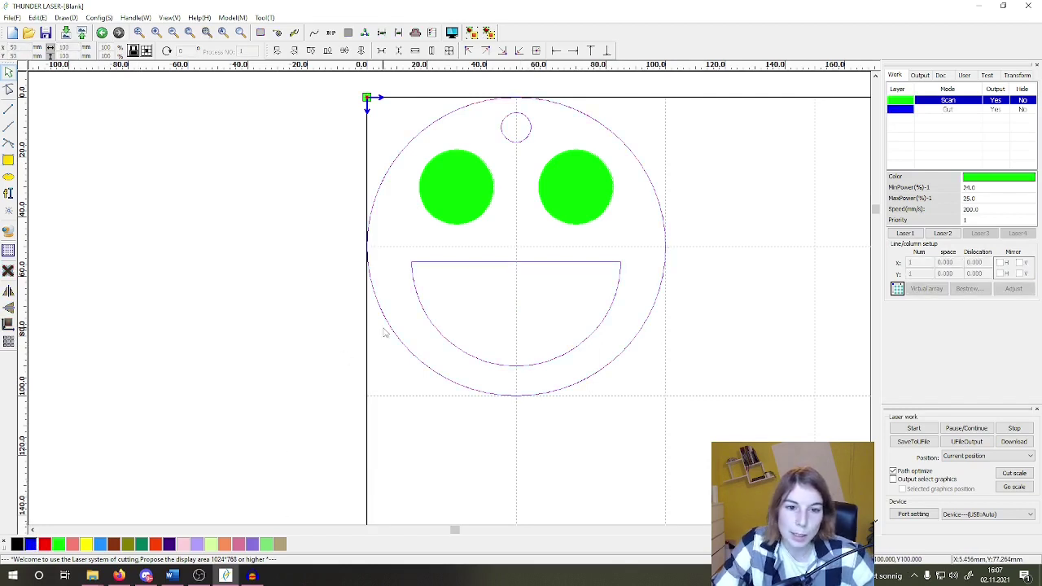
click(419, 416)
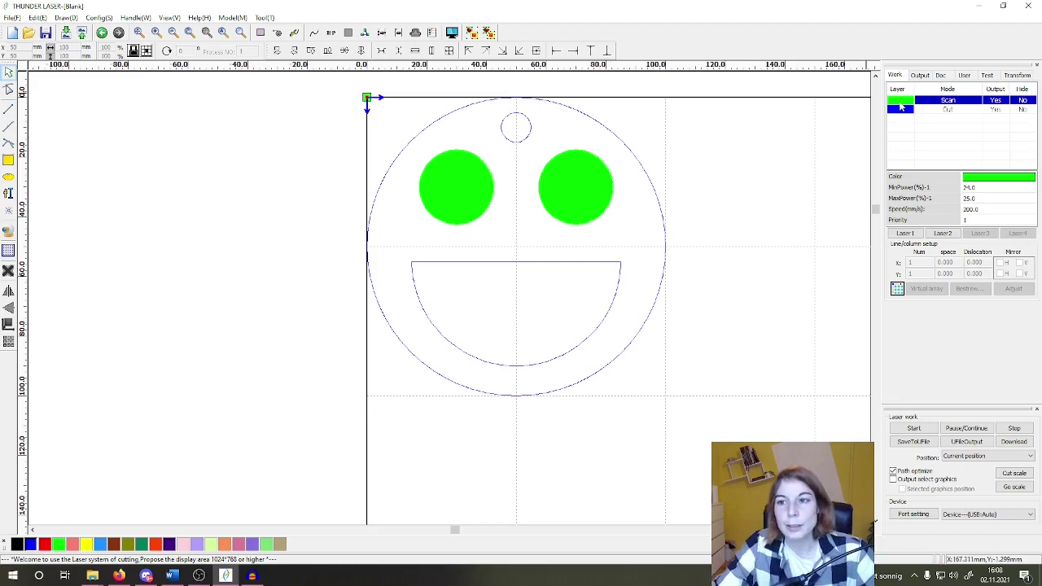
Step: Open the green layer's parameters clear of the smiley drawing and choose Scan as its processing mode
double_click(904, 103)
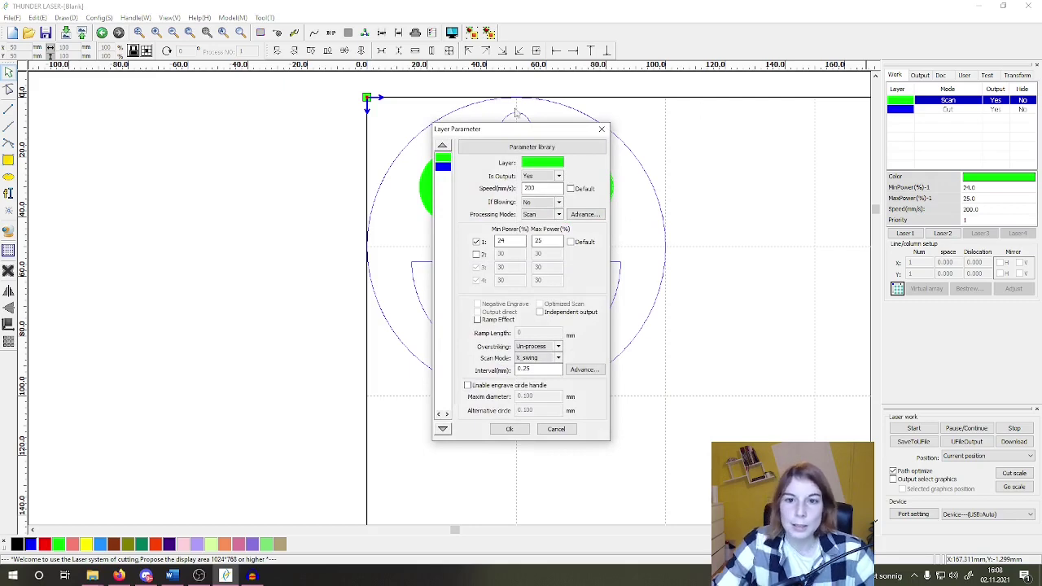
mouse_move(533, 135)
mouse_down()
mouse_move(650, 109)
mouse_move(791, 104)
mouse_up()
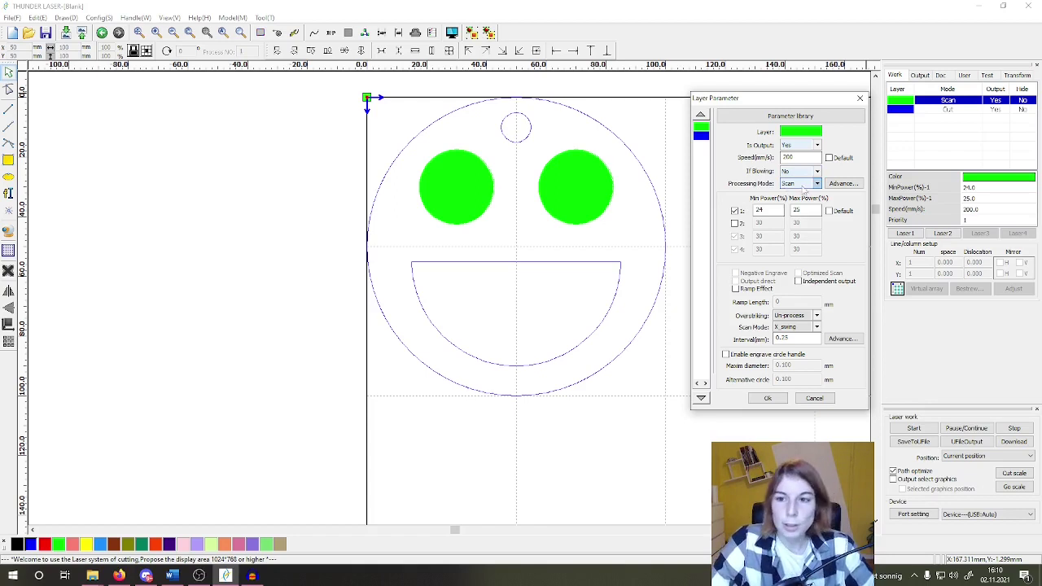
click(804, 188)
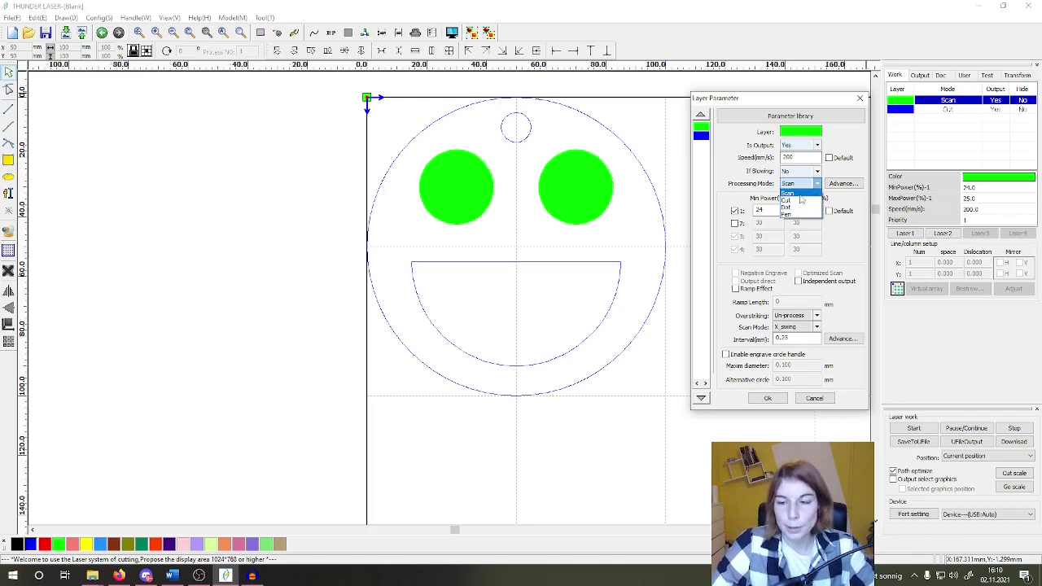
click(801, 197)
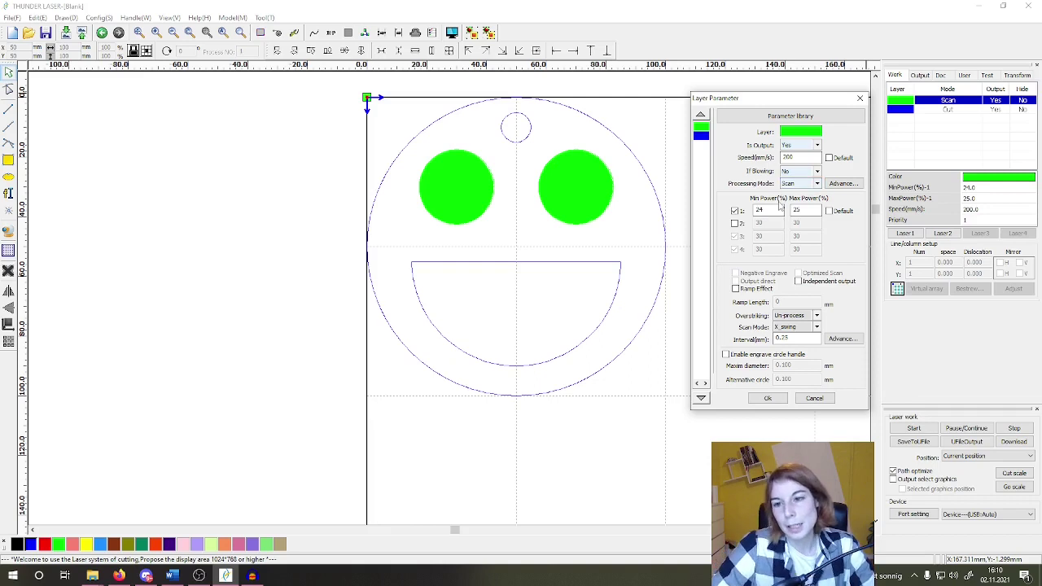
Step: Try 70% as laser 1's maximum power on the green layer, and set it back to 25%
click(770, 210)
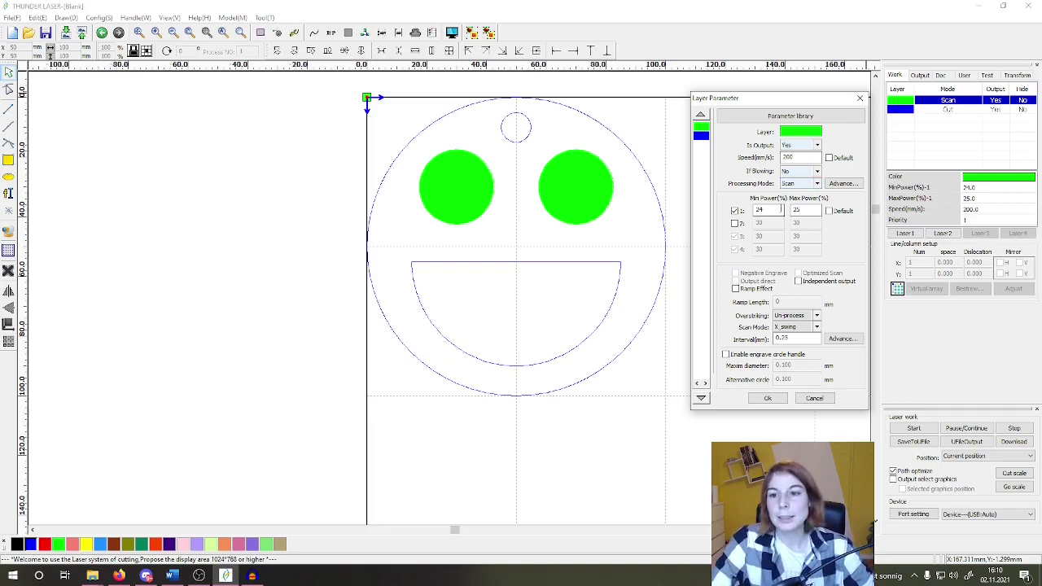
double_click(797, 210)
text(70)
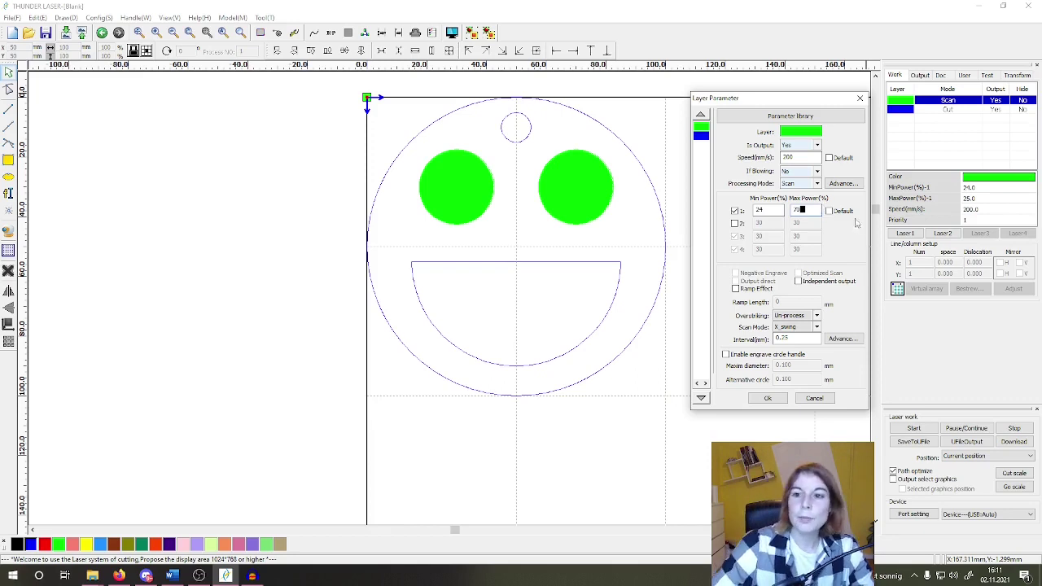
double_click(812, 210)
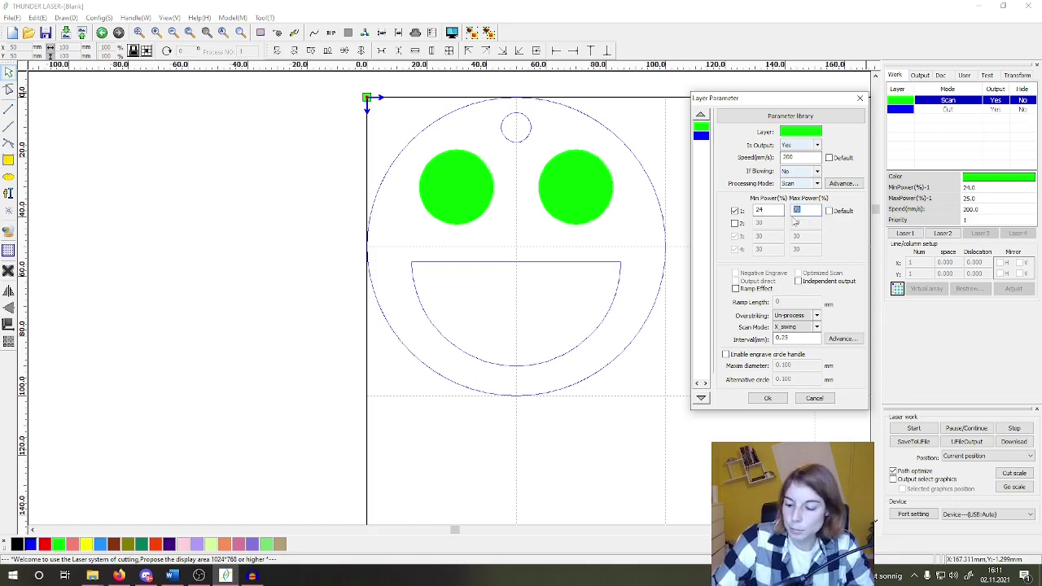
text(25)
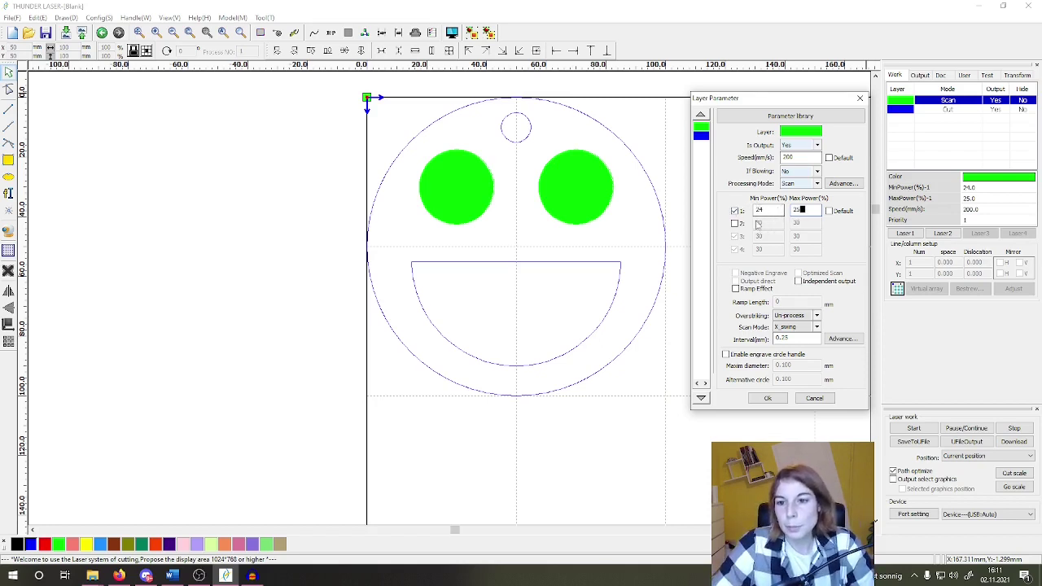
Step: Enable laser 2 for the green layer and disable it again
click(801, 210)
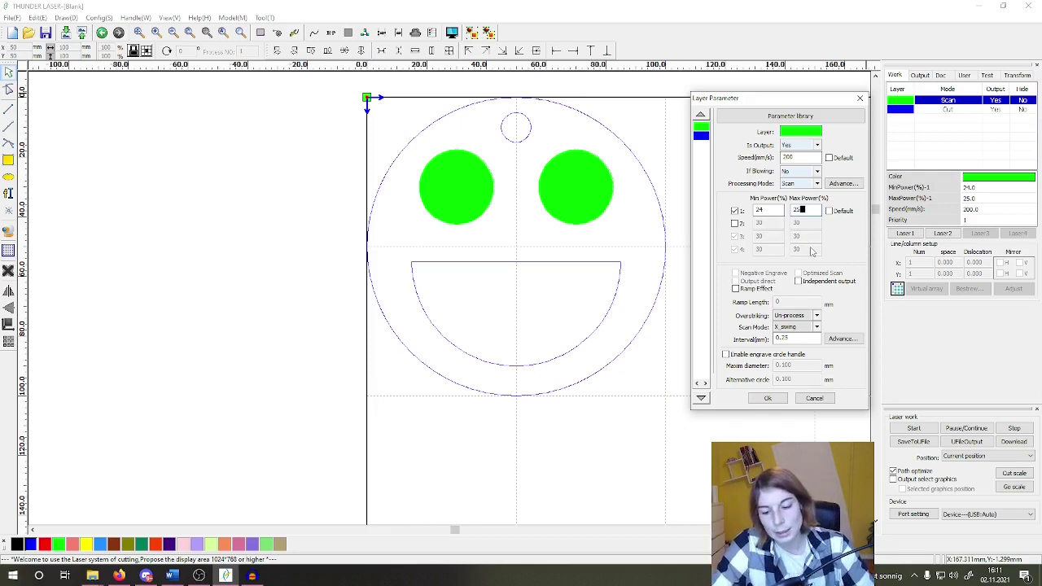
click(770, 210)
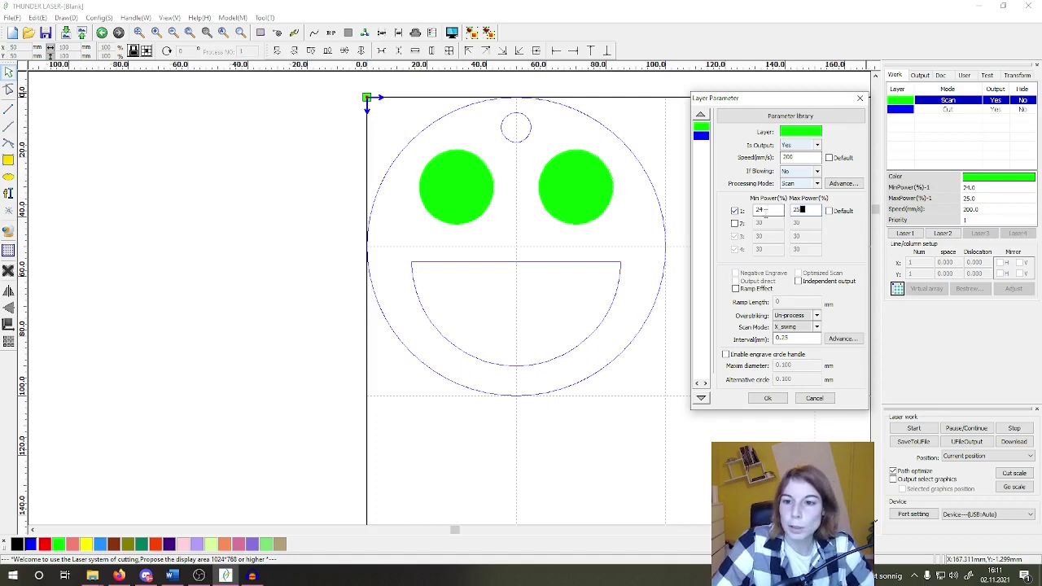
key(Tab)
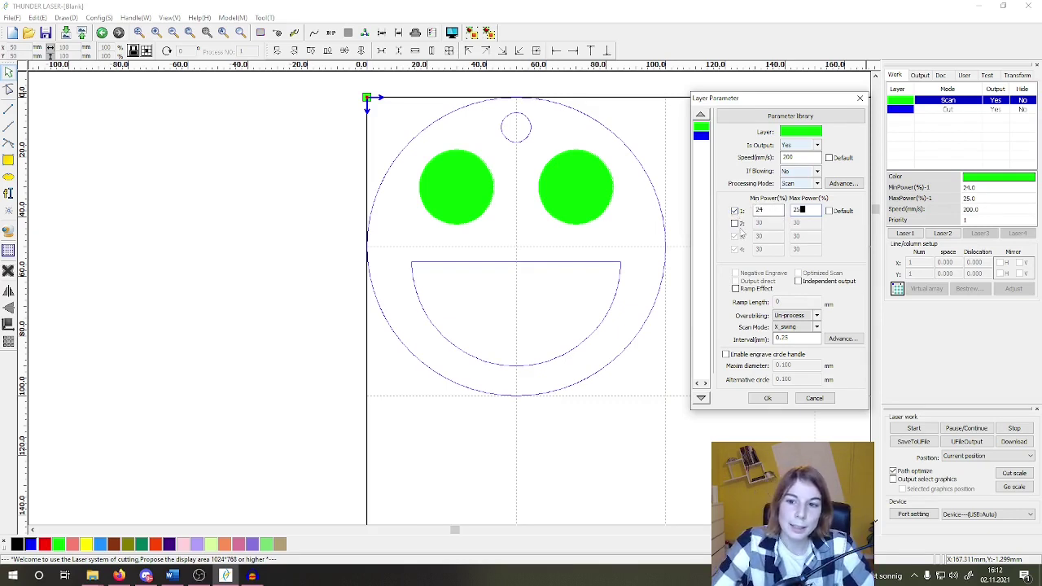
click(734, 223)
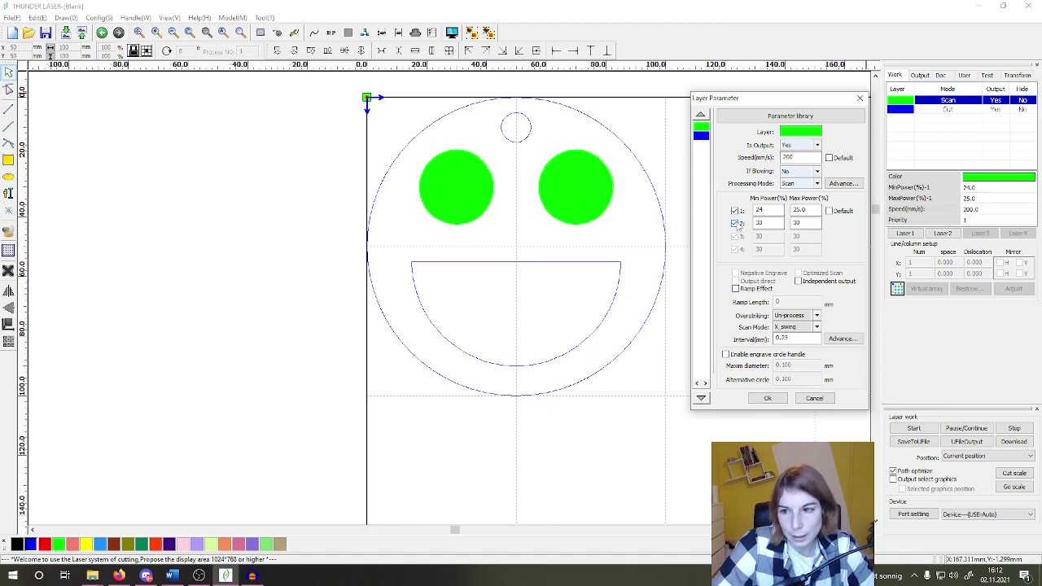
click(735, 223)
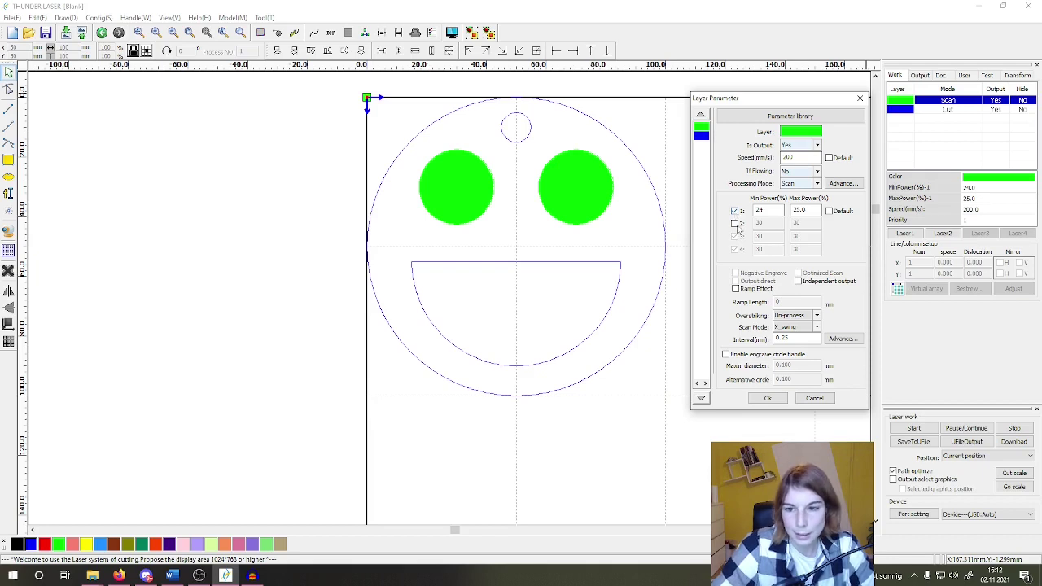
Step: Compare the parameters of the blue layer with those of the green layer
click(702, 138)
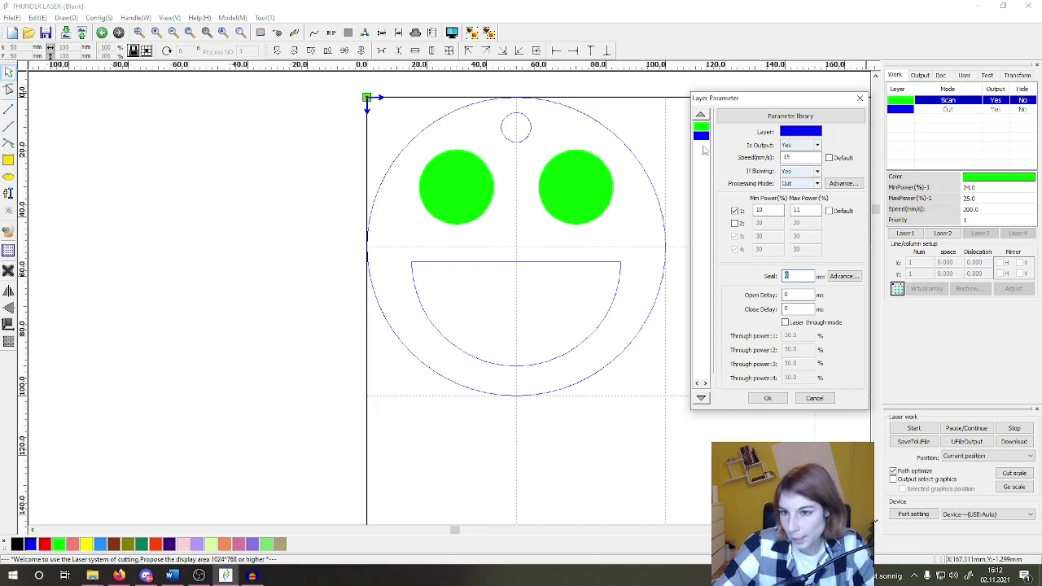
click(702, 127)
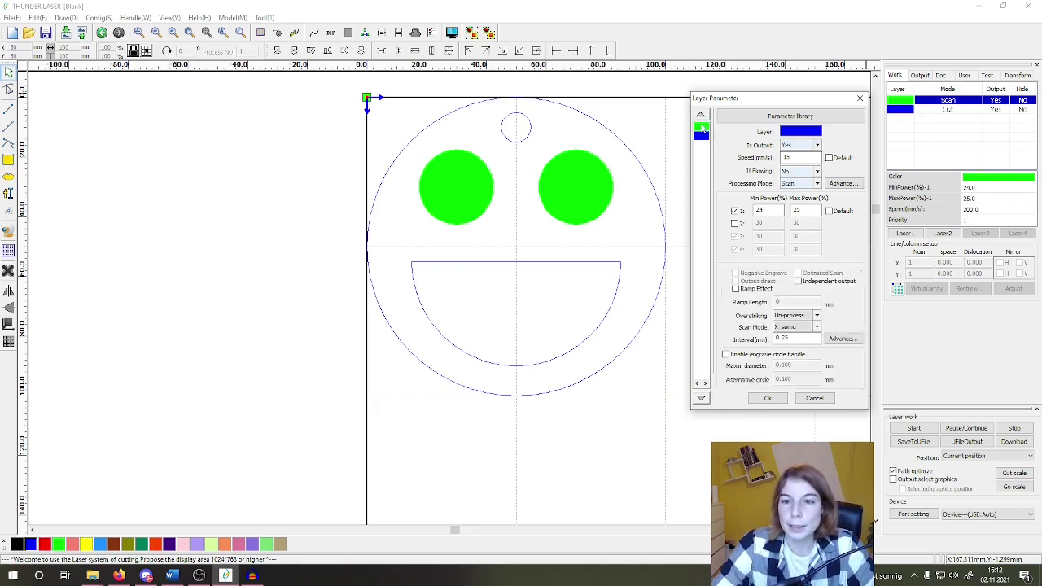
click(704, 136)
click(702, 127)
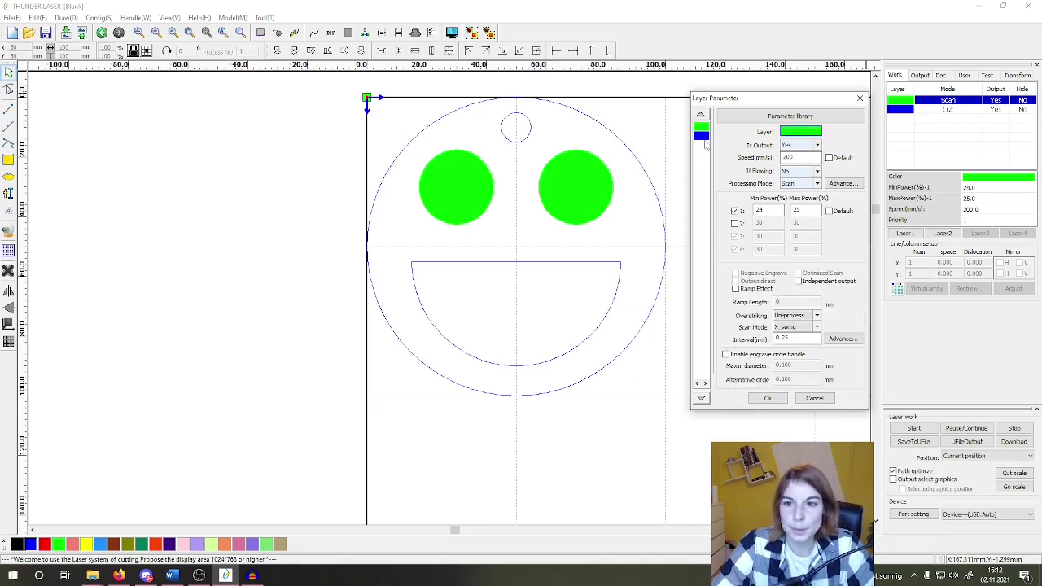
Step: Set the blue layer's speed to 20 mm/s and choose Cut as its processing mode
click(704, 136)
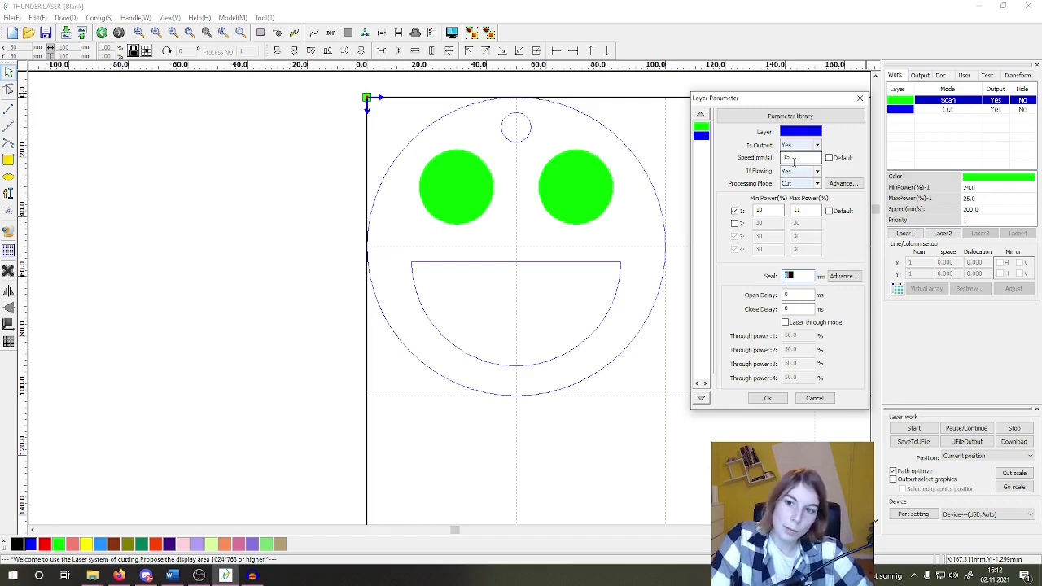
drag(794, 160, 763, 157)
text(20)
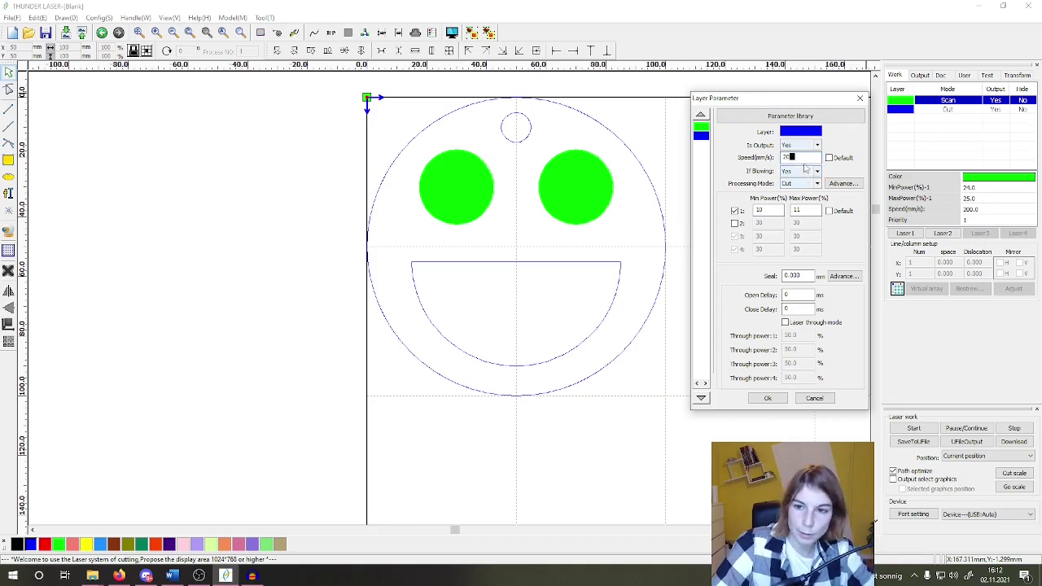
click(796, 183)
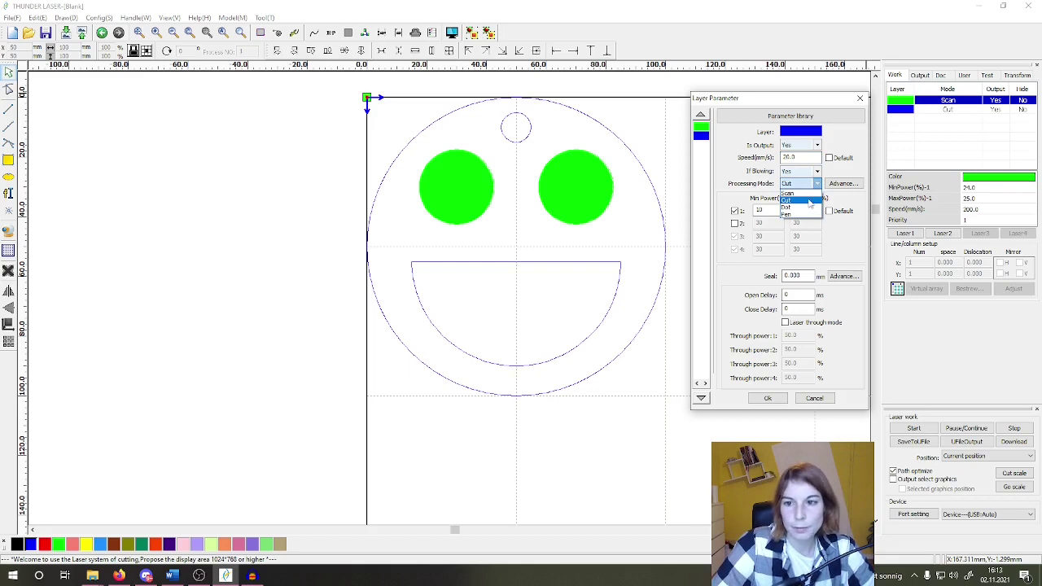
click(809, 201)
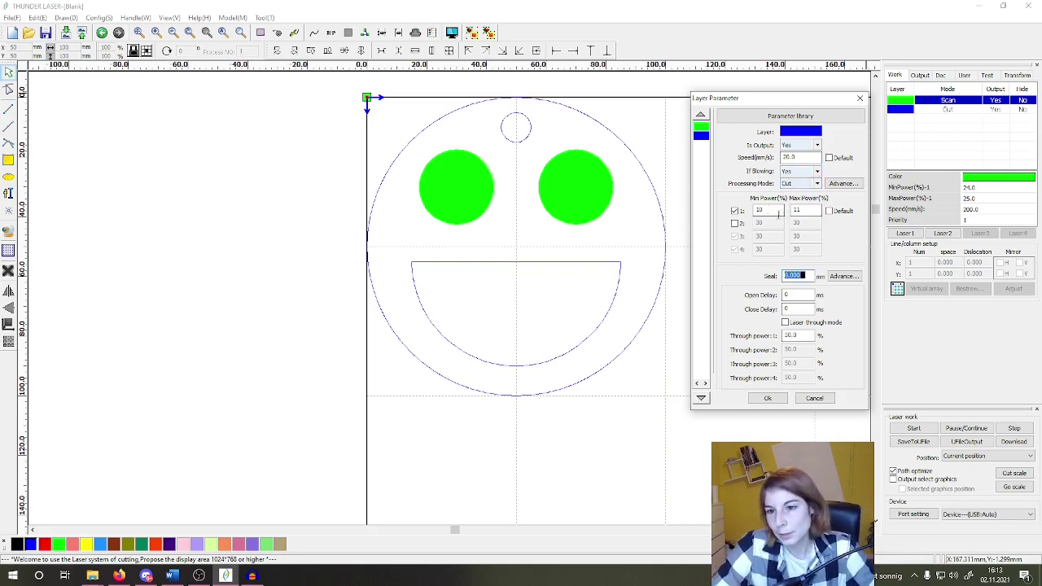
Step: Set laser 1 on the blue layer to 54% minimum and 55% maximum power, leaving laser through mode off
double_click(765, 210)
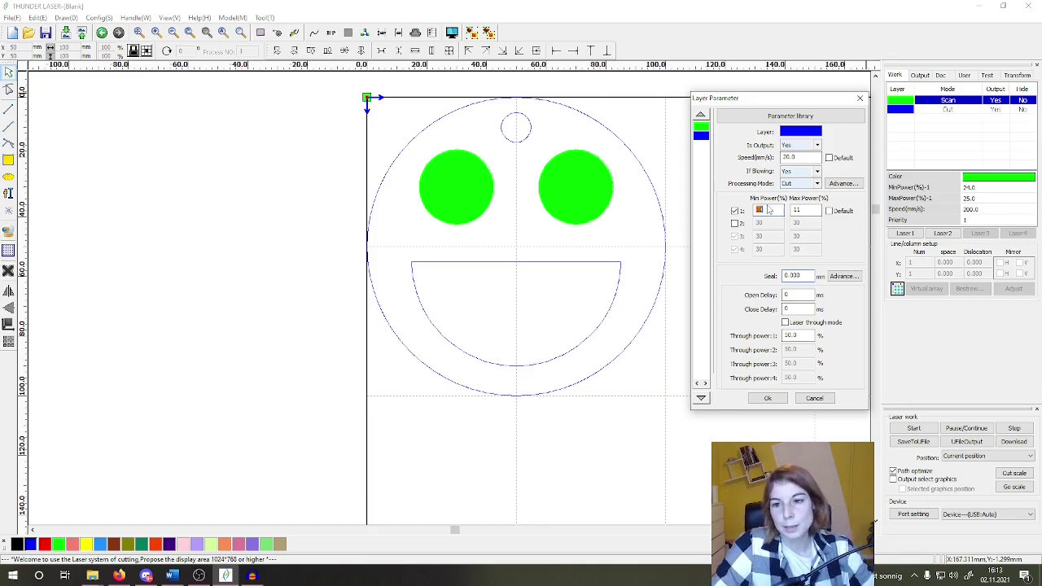
text(30)
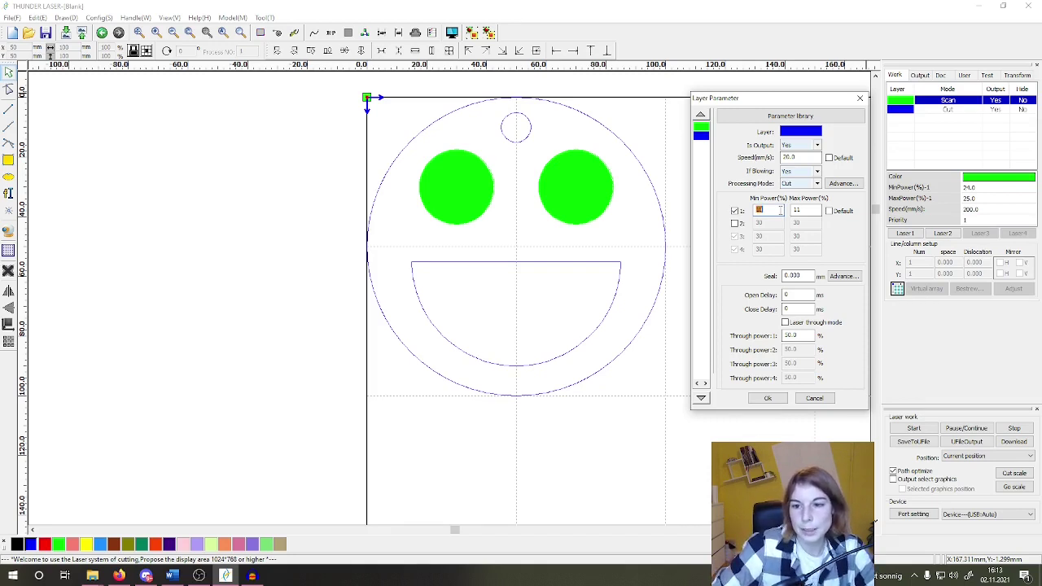
text(64)
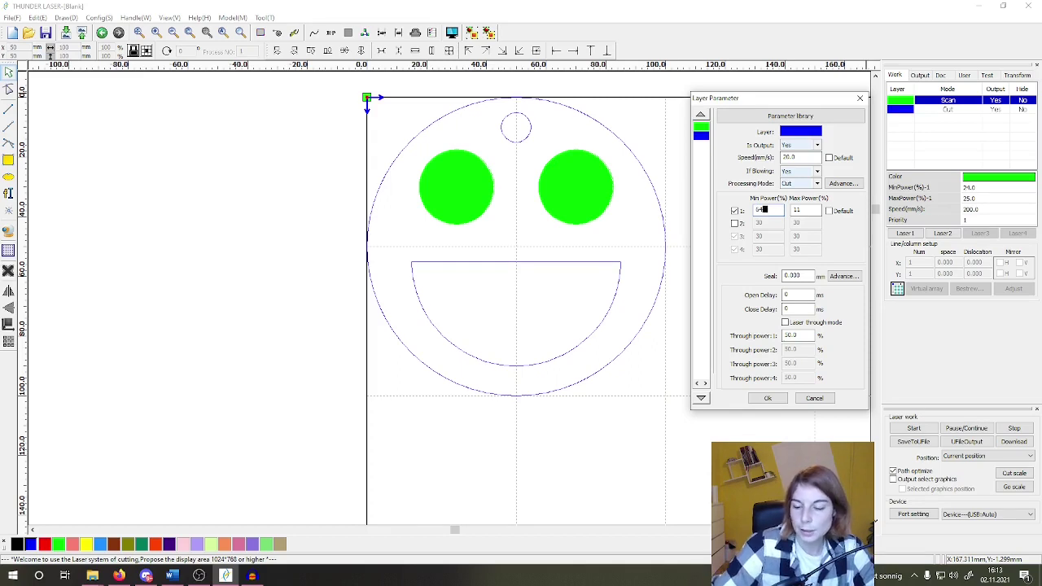
double_click(810, 211)
text(65)
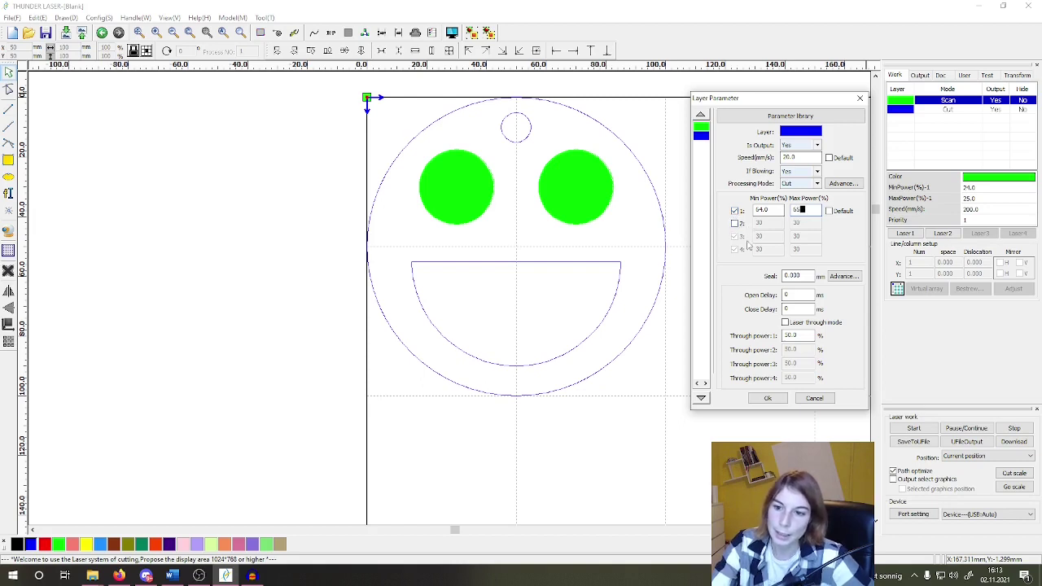
click(784, 322)
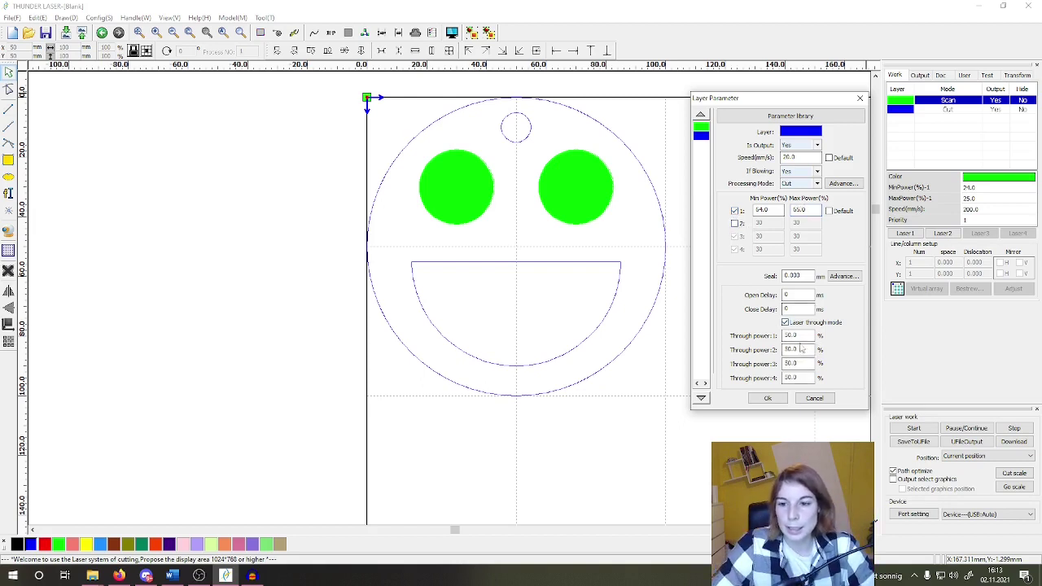
click(785, 322)
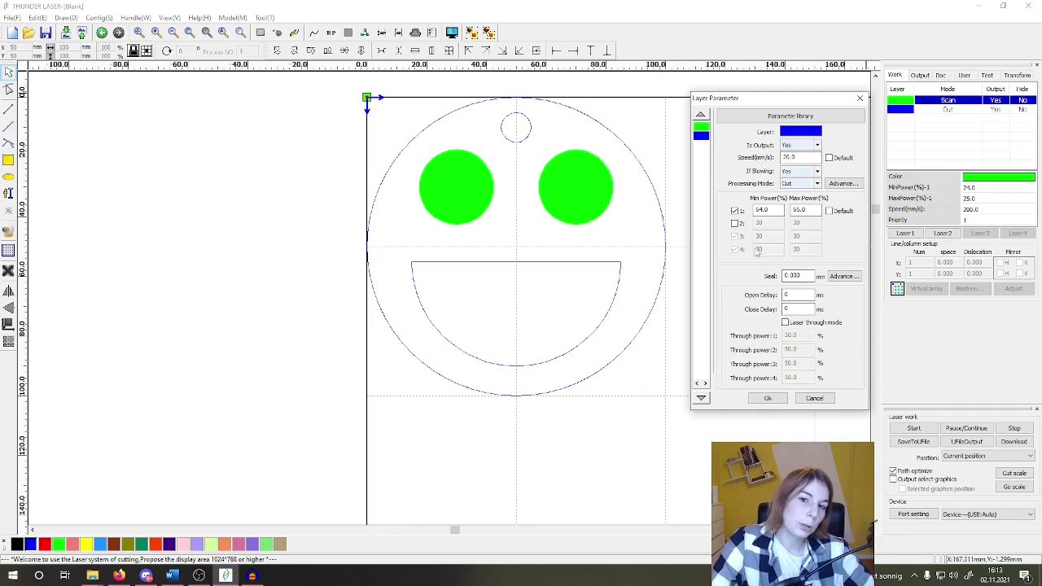
Step: Accept the edited layer parameters and check the selection of the small hole circle above the smiley's eyes
click(770, 399)
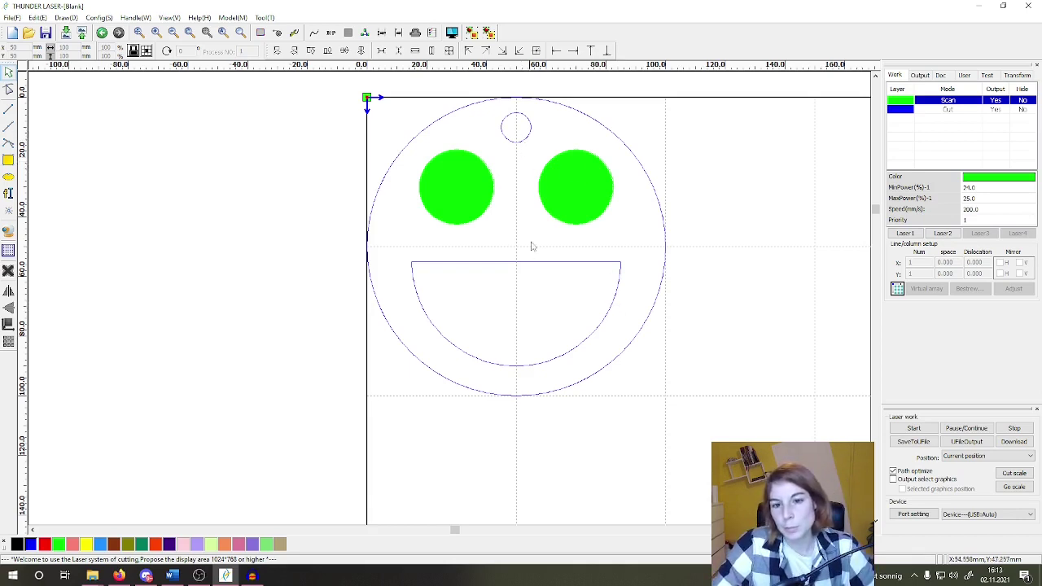
click(524, 145)
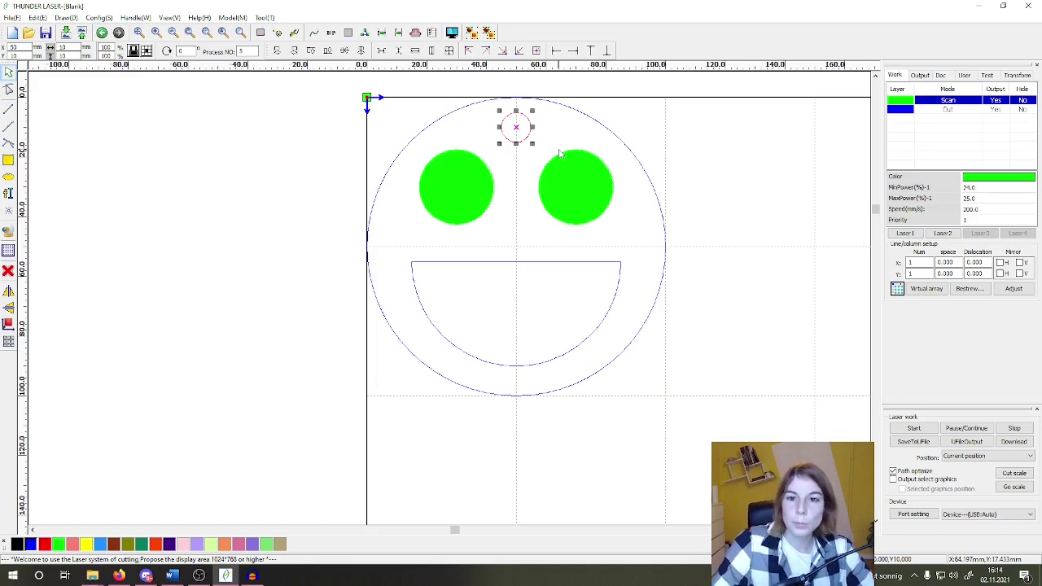
click(607, 144)
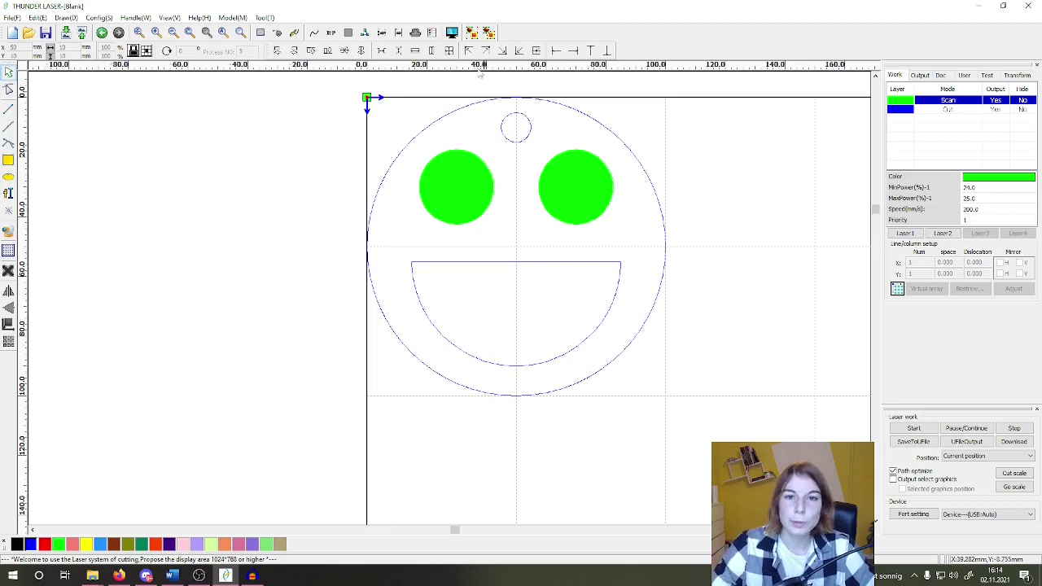
Step: Preview the laser job and simulate the processing order of the smiley, with the green scan layer running first
click(452, 32)
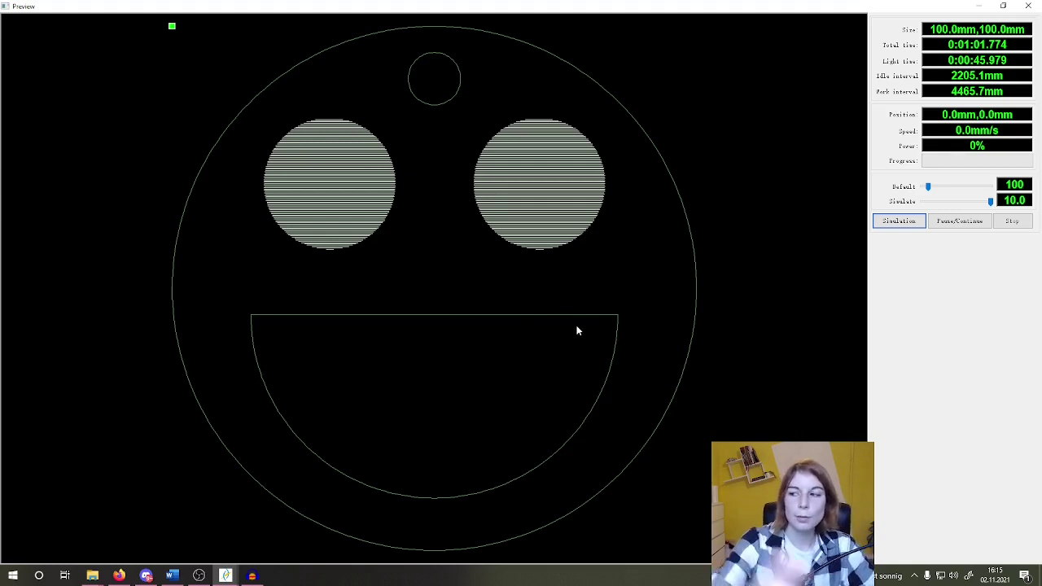
click(910, 223)
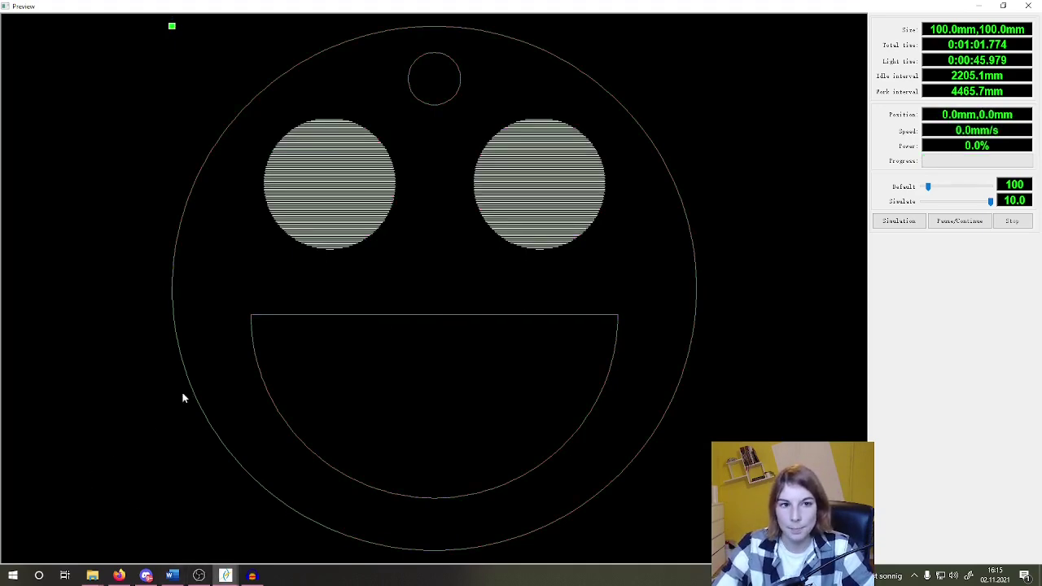
click(1028, 6)
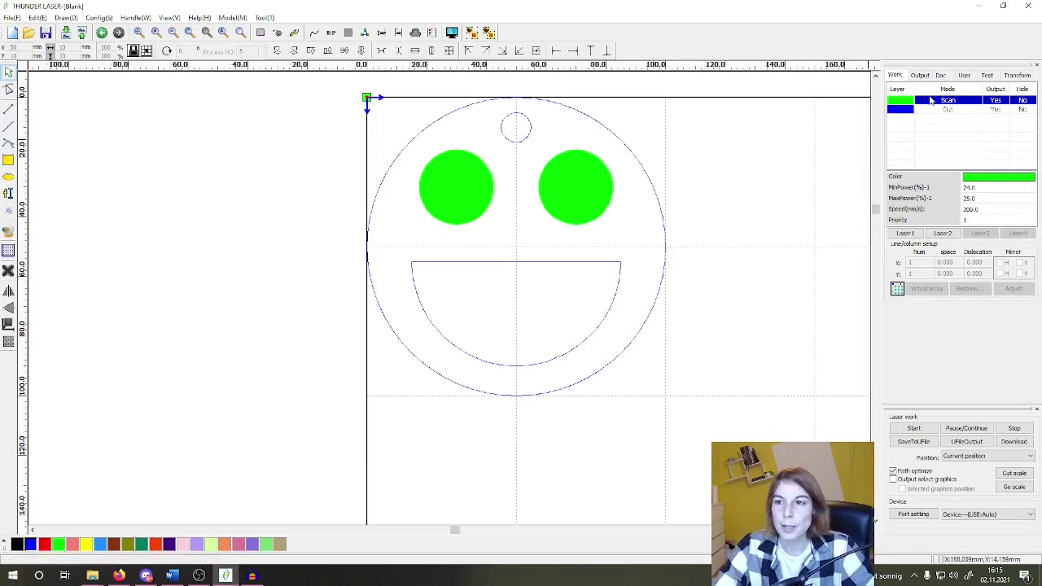
Step: Move the blue Cut layer ahead of the green Scan layer and simulate the changed processing order
mouse_move(934, 109)
mouse_down()
mouse_move(948, 122)
mouse_move(957, 97)
mouse_move(935, 119)
mouse_up()
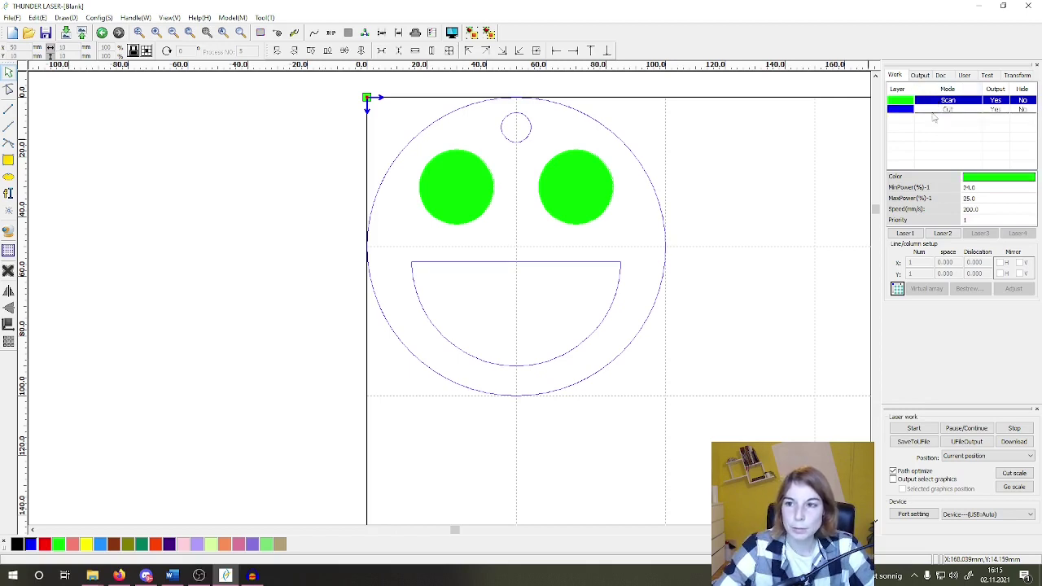
click(934, 114)
click(935, 118)
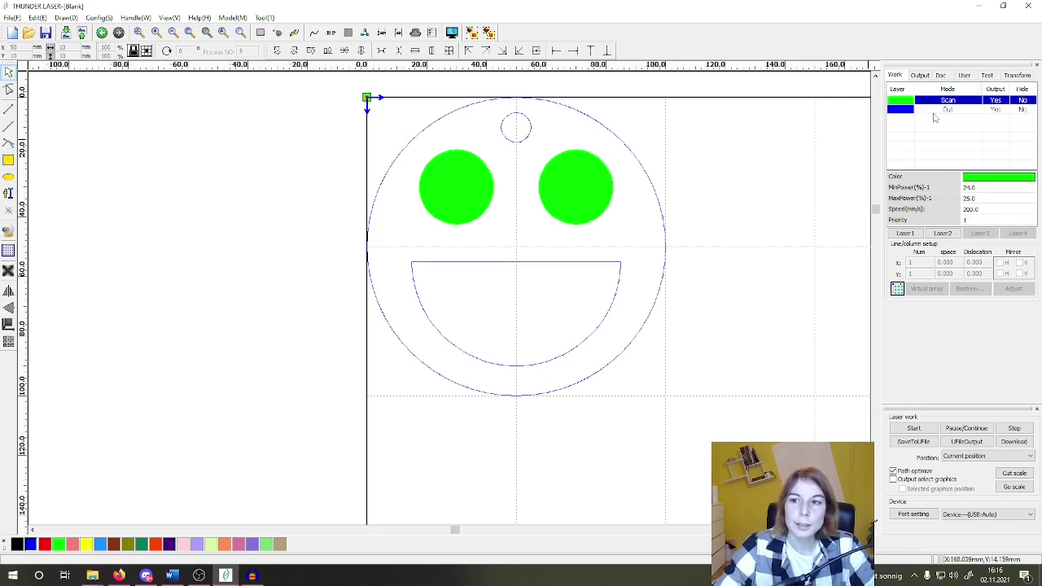
drag(928, 104, 930, 114)
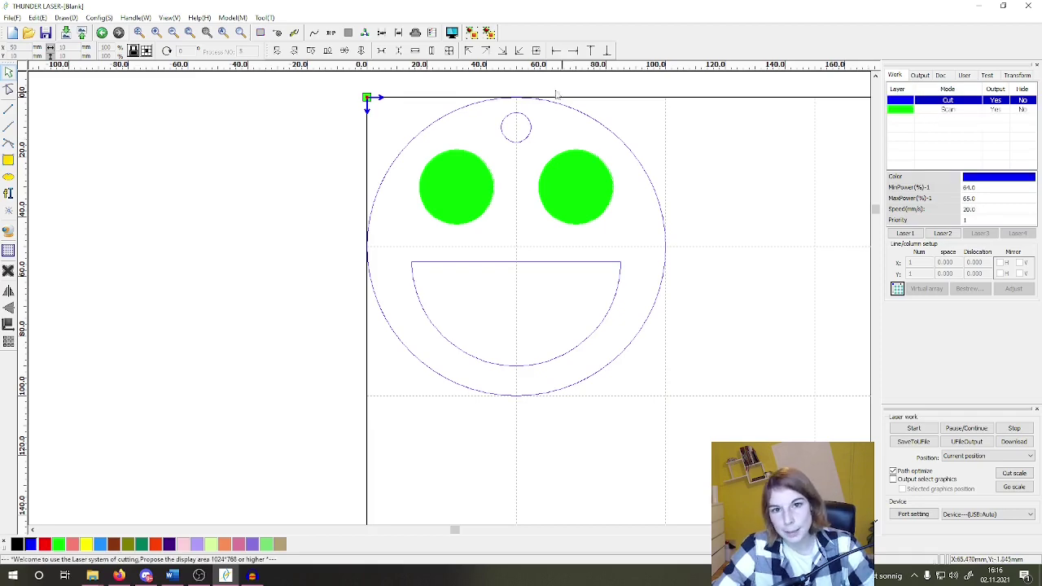
click(451, 32)
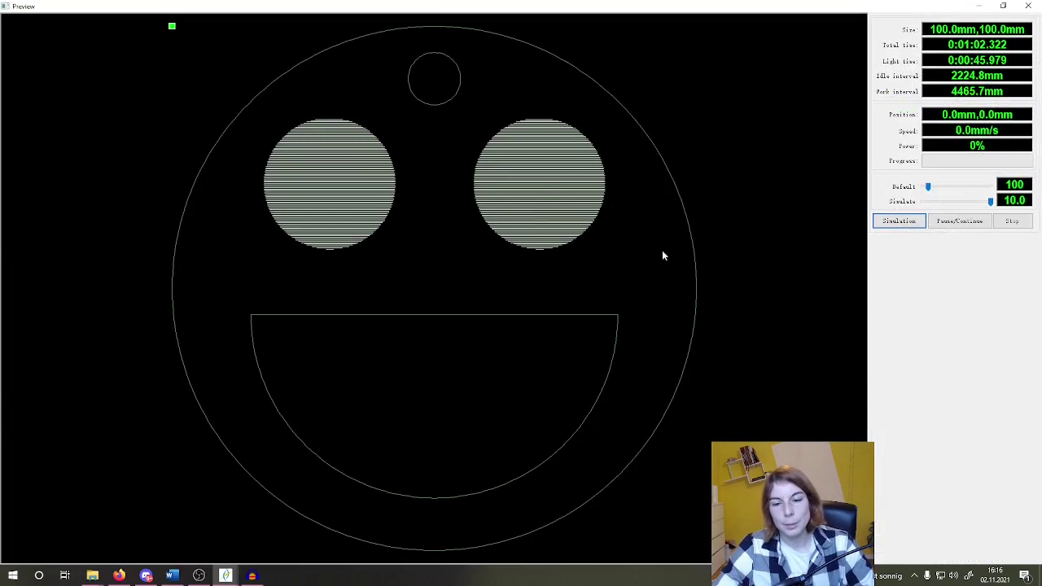
click(896, 222)
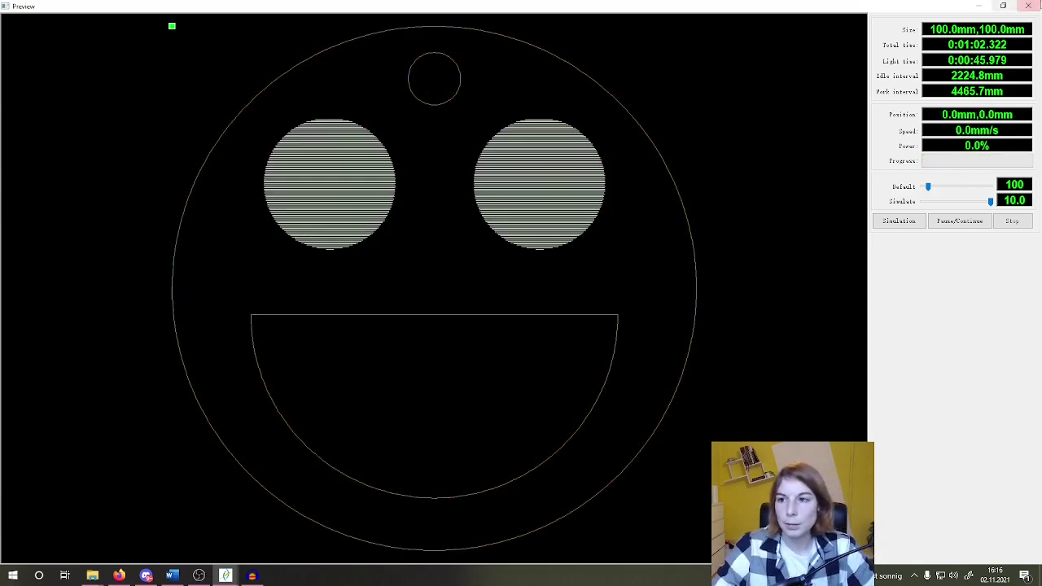
click(1028, 6)
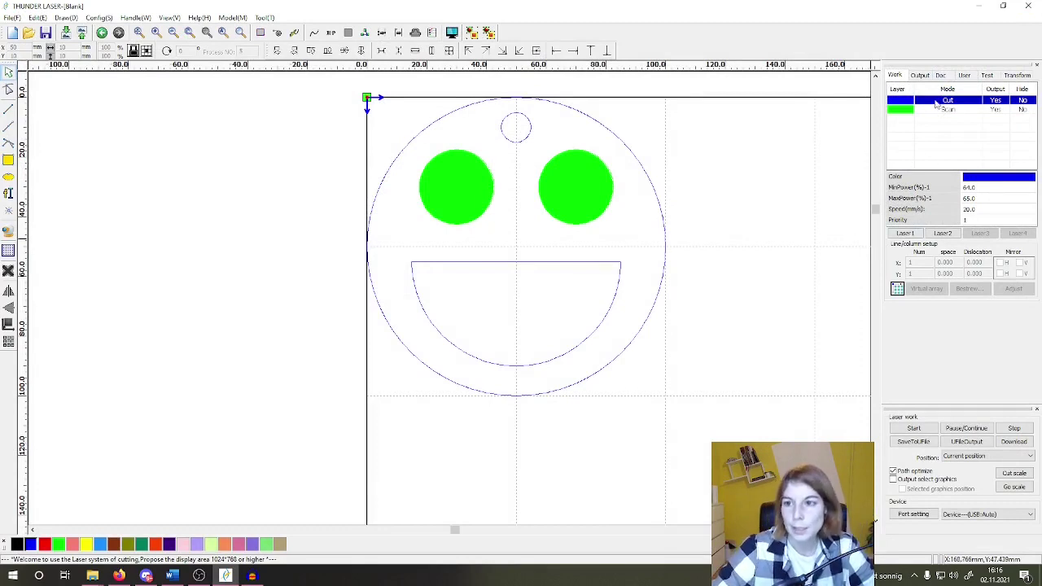
Step: Put the green Scan layer first again and apply cut optimization with order of layer, single inner to outer, and automatic start point and direction
mouse_move(936, 99)
mouse_down()
mouse_move(937, 120)
mouse_move(938, 111)
mouse_up()
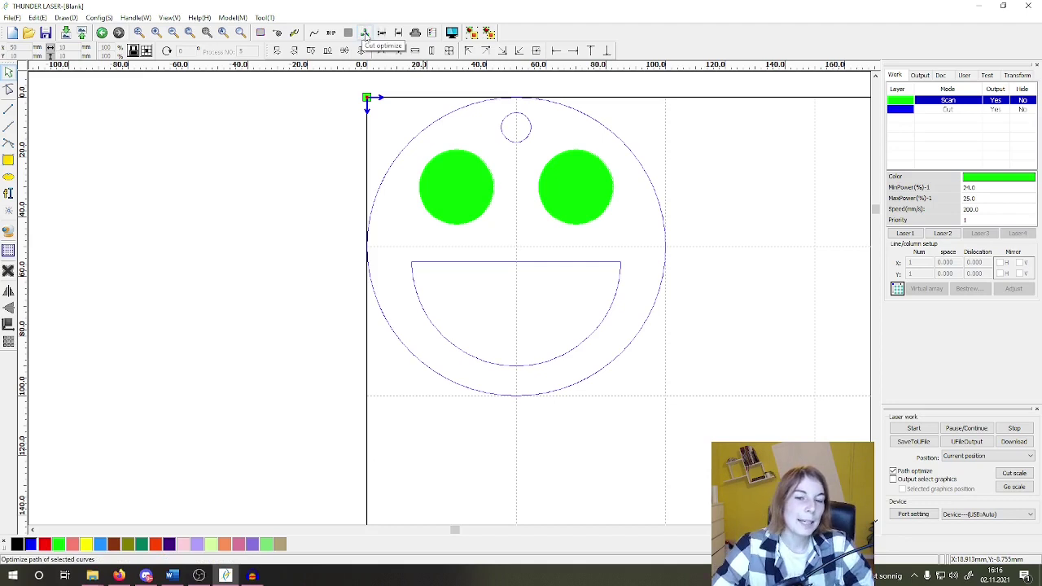
click(365, 34)
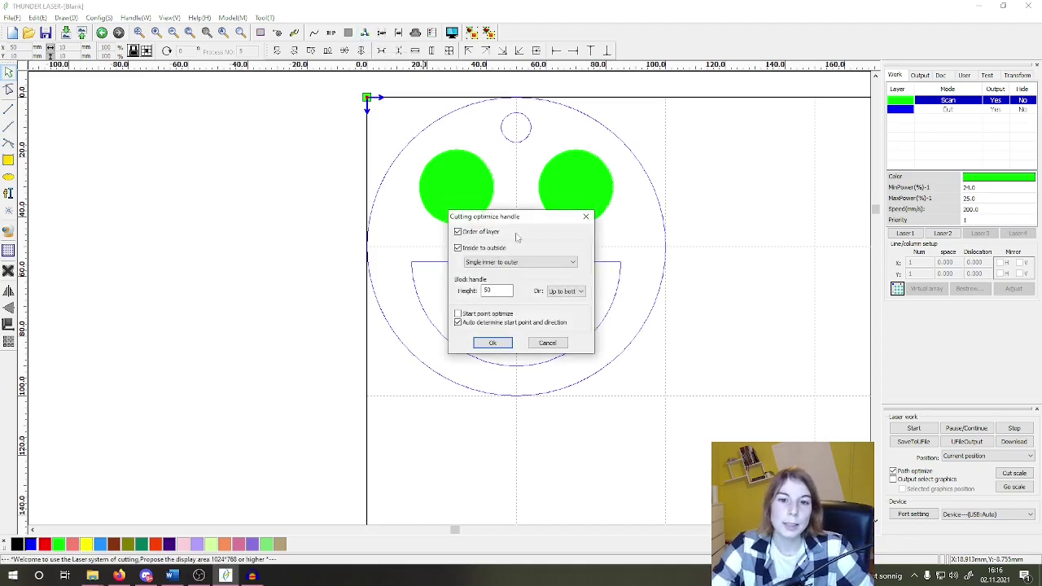
drag(525, 224, 769, 96)
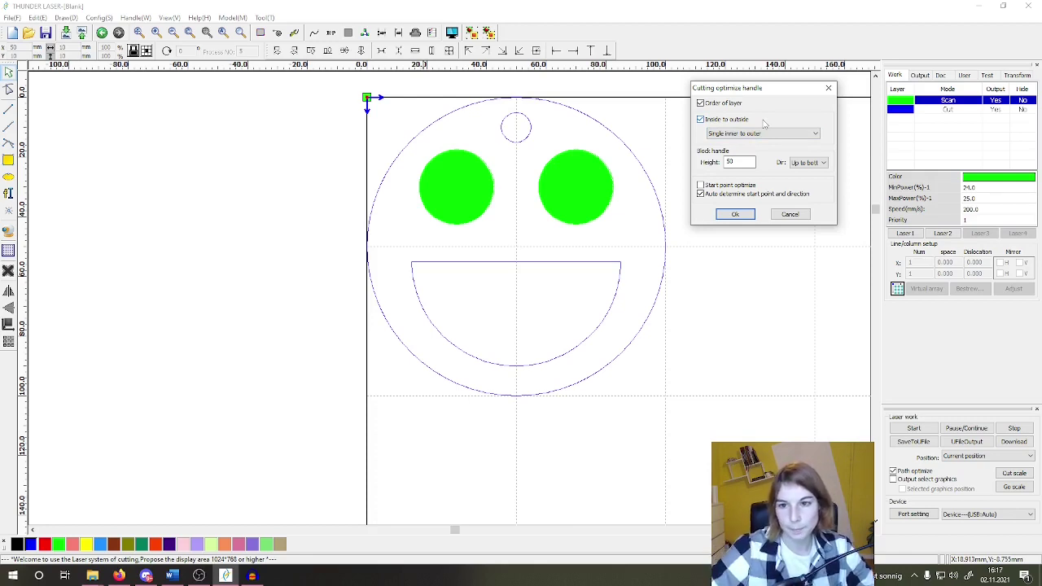
click(742, 215)
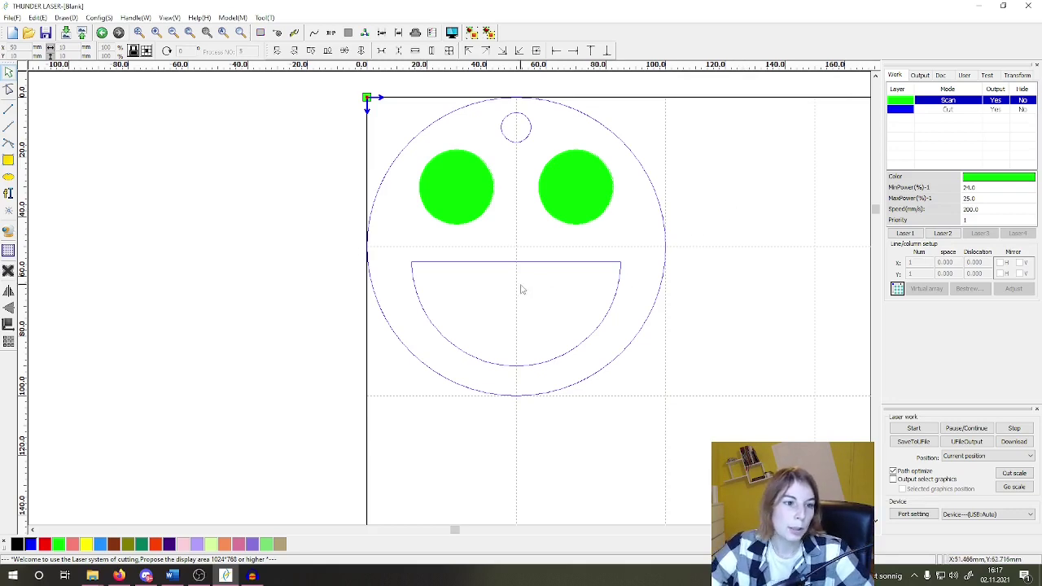
Step: Copy the smiley's blue half-circle mouth outline and paste a duplicate into the drawing
scroll(505, 299, down, 1)
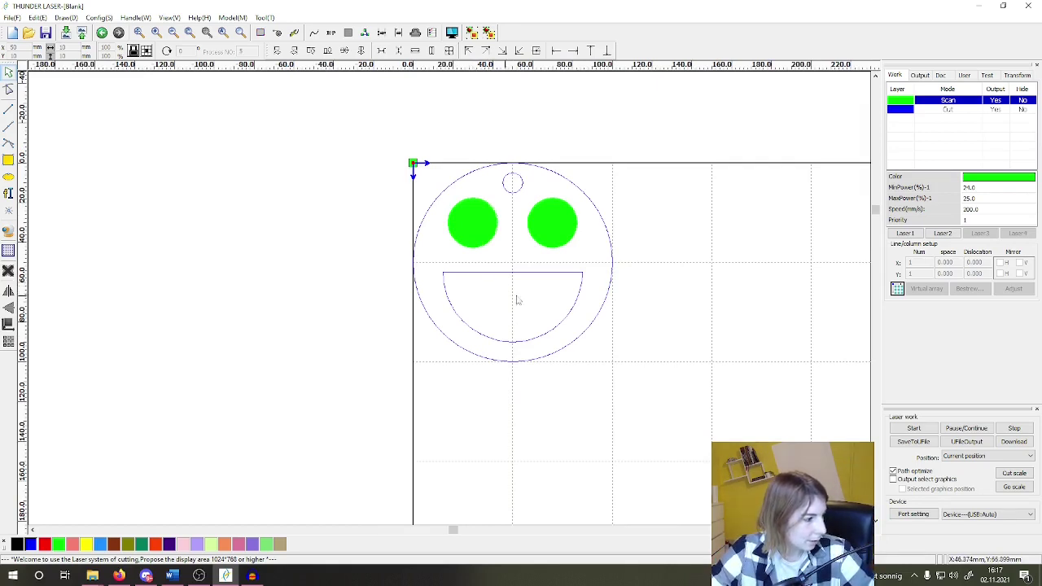
scroll(574, 272, up, 2)
scroll(573, 276, down, 1)
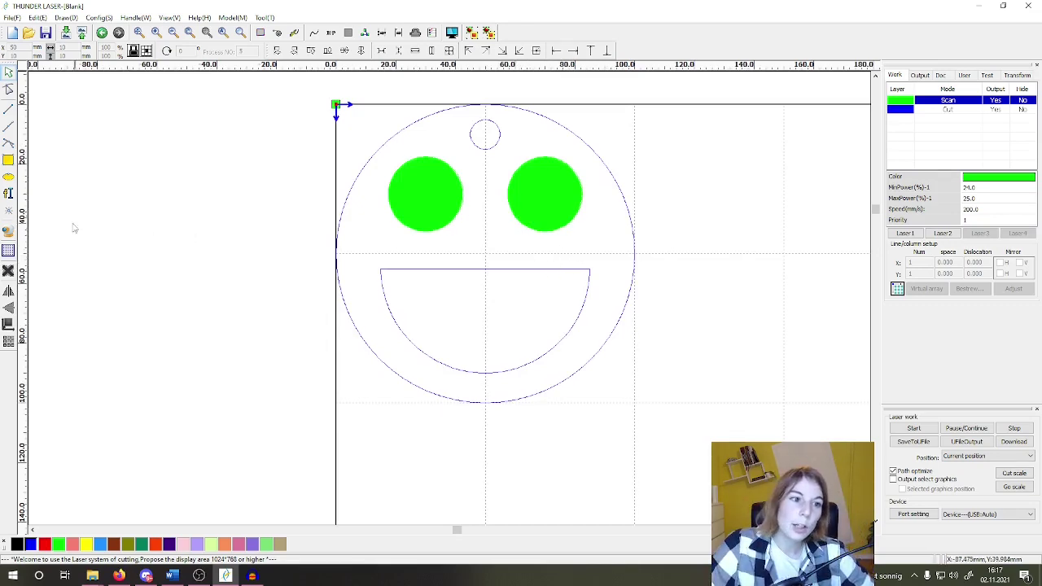
click(507, 272)
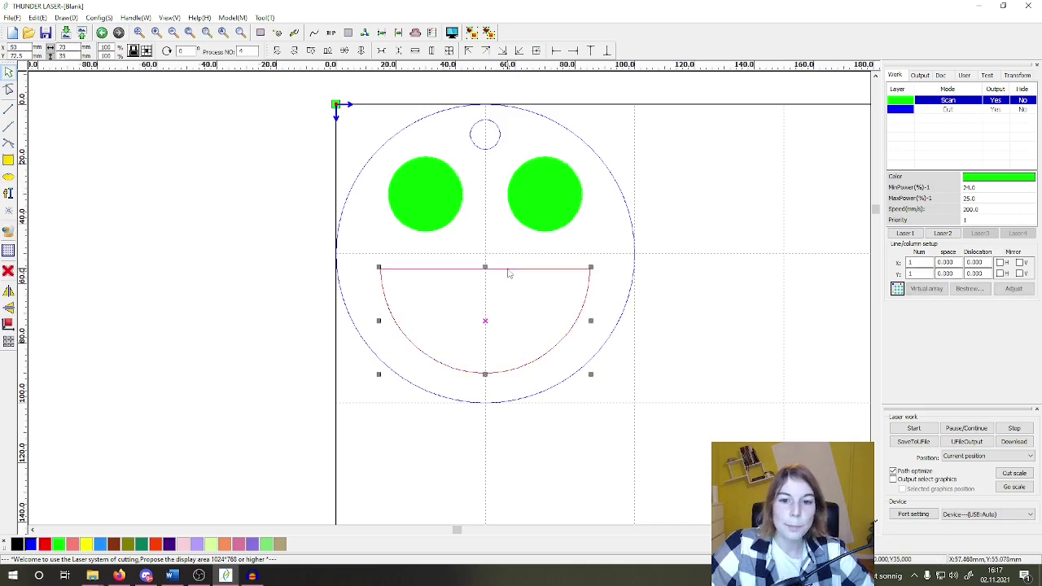
key(ctrl+c)
key(ctrl+v)
scroll(514, 315, up, 1)
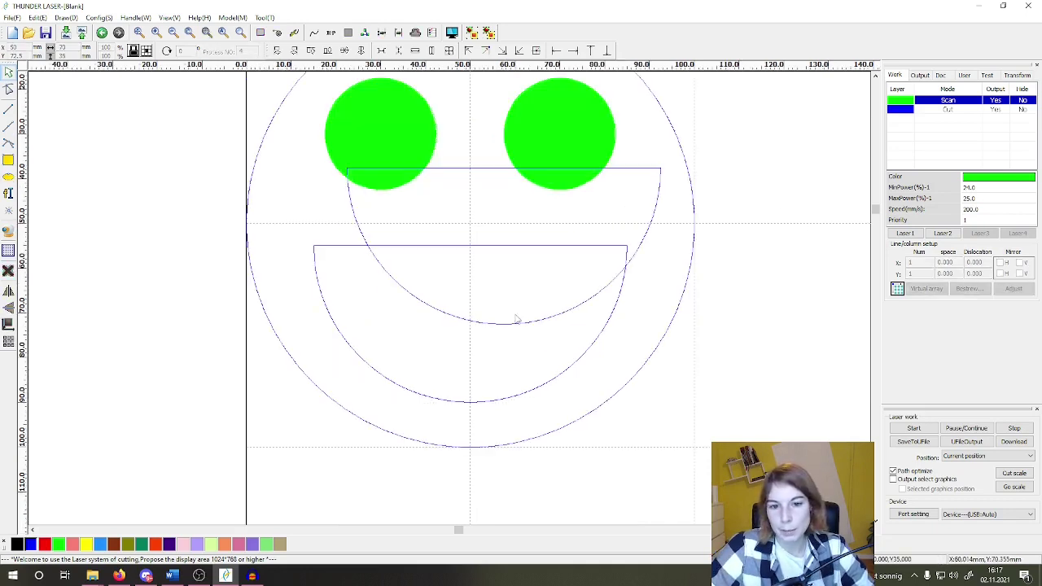
Step: Move the copied mouth onto the original and adjust its height to about 34.9 mm so their straight top edges overlap
click(525, 325)
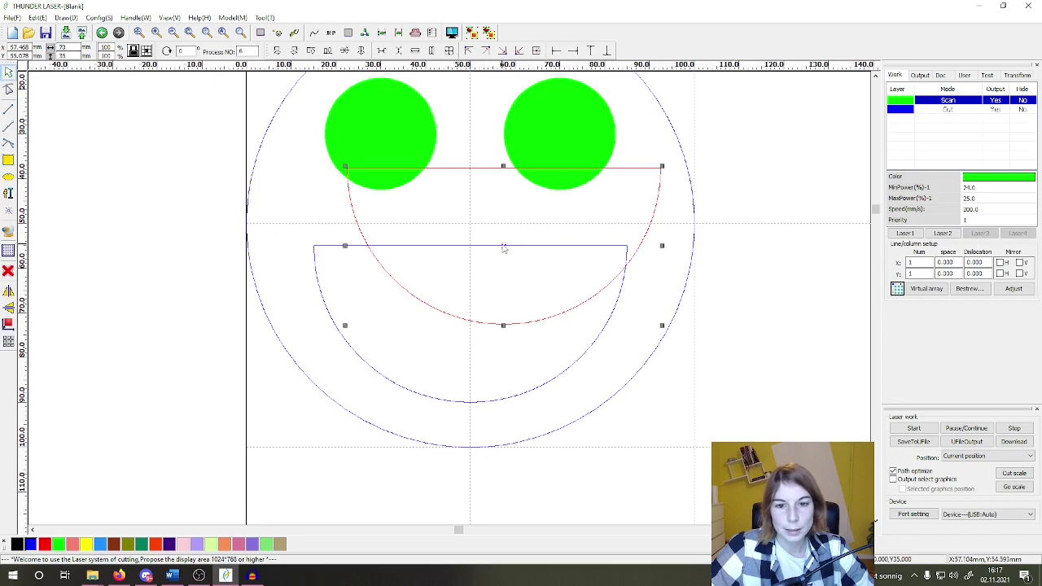
drag(503, 248, 472, 318)
scroll(472, 319, up, 3)
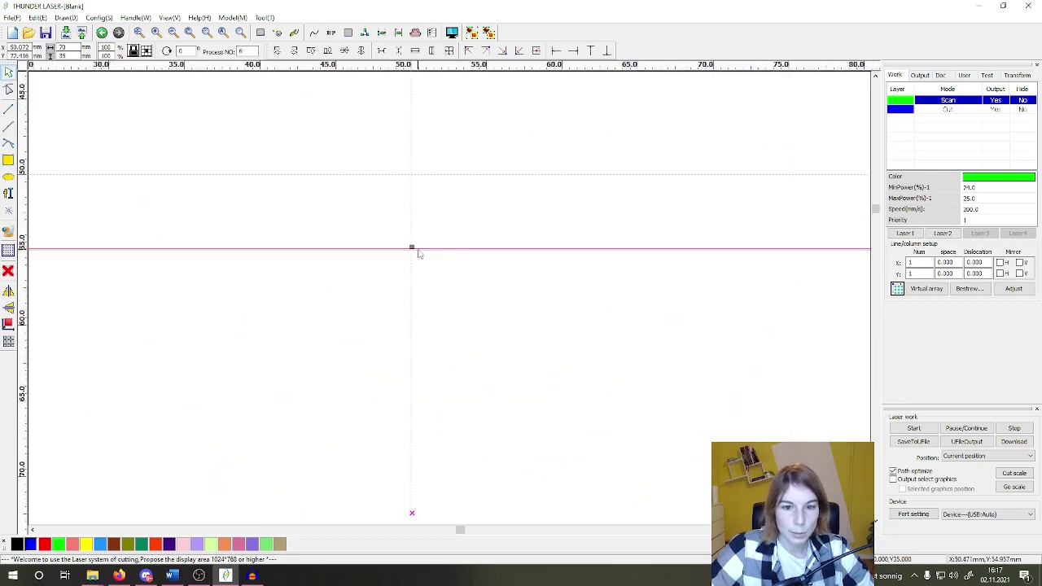
scroll(418, 253, up, 4)
drag(387, 242, 387, 251)
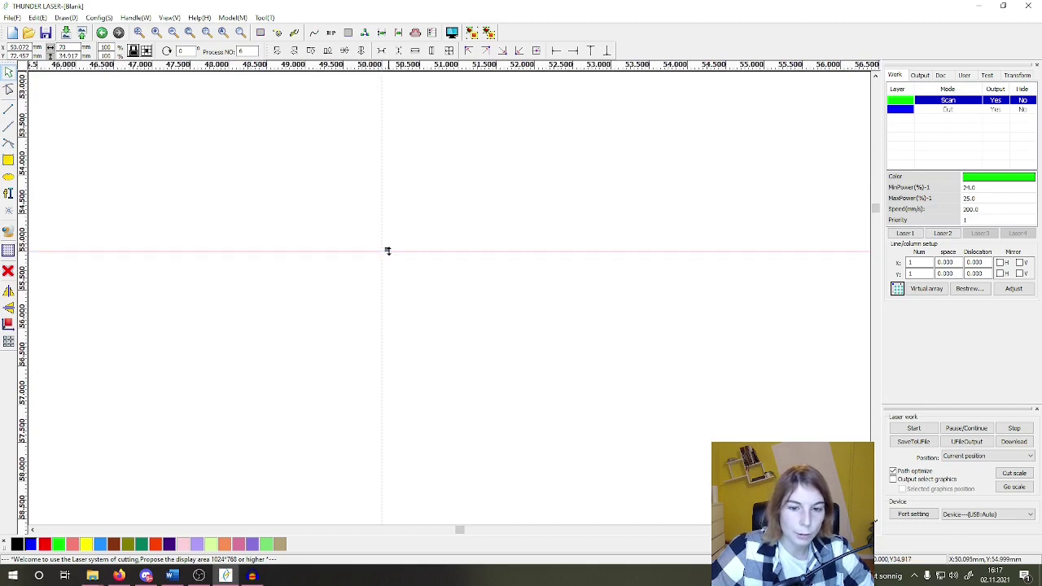
click(407, 290)
Step: Stretch the original mouth outline downward to a height of about 39.9 mm, keeping its straight top edge in place
scroll(458, 204, down, 6)
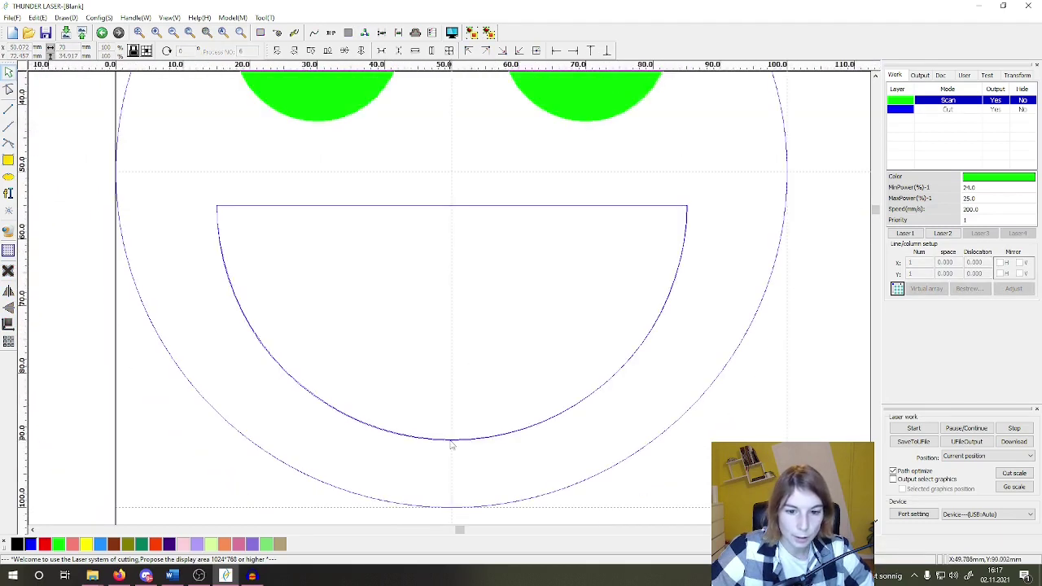
click(451, 440)
drag(451, 439, 453, 475)
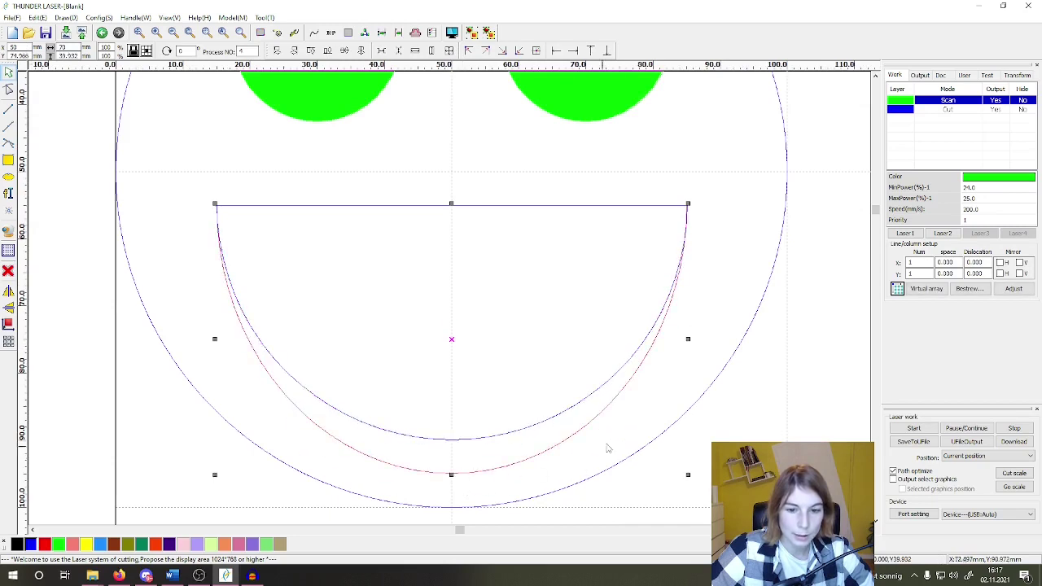
click(684, 356)
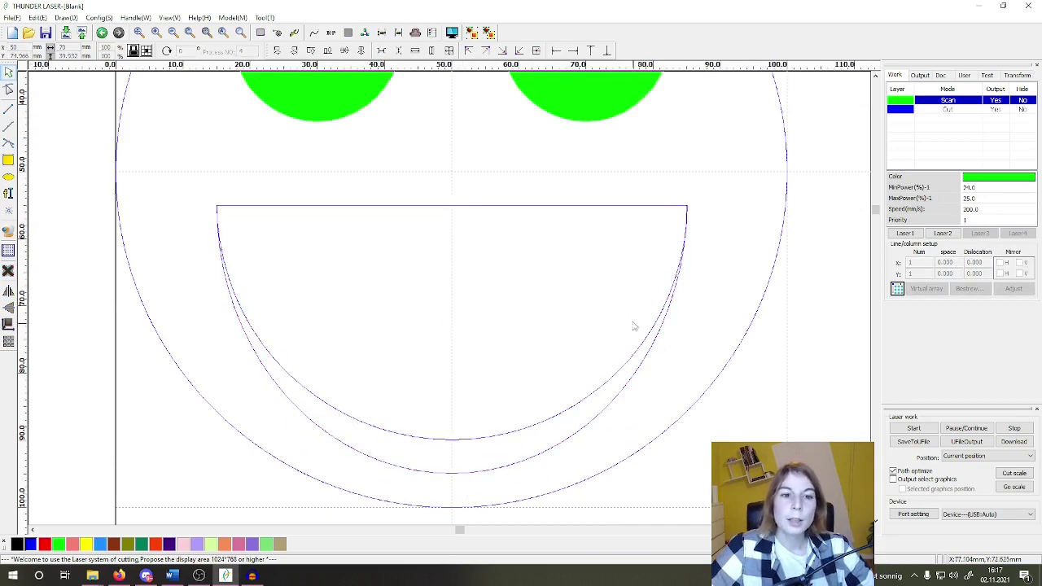
Step: Simulate the laser job to check how the doubled top line of the two mouth outlines is processed
click(452, 32)
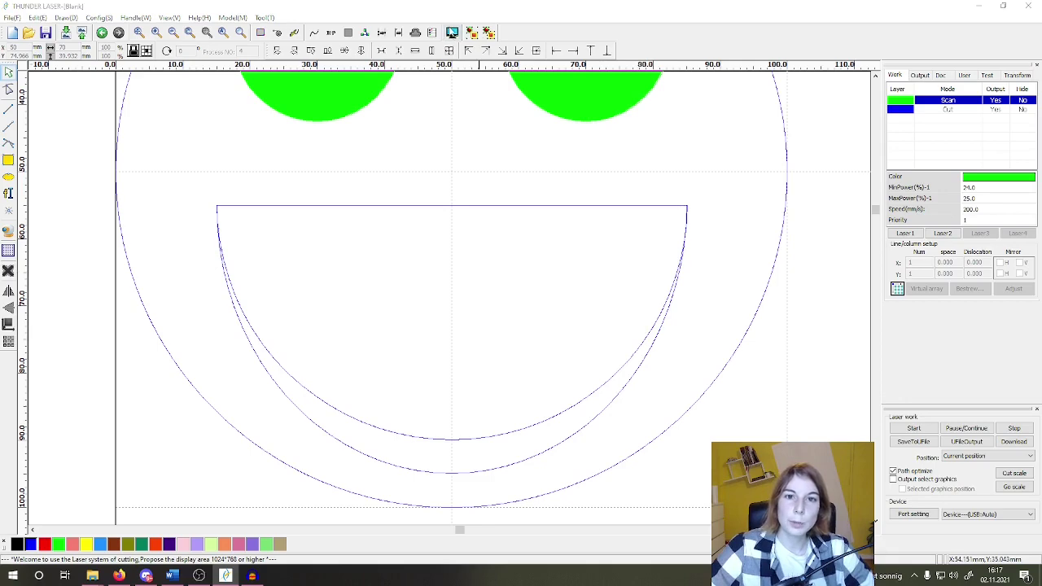
click(899, 222)
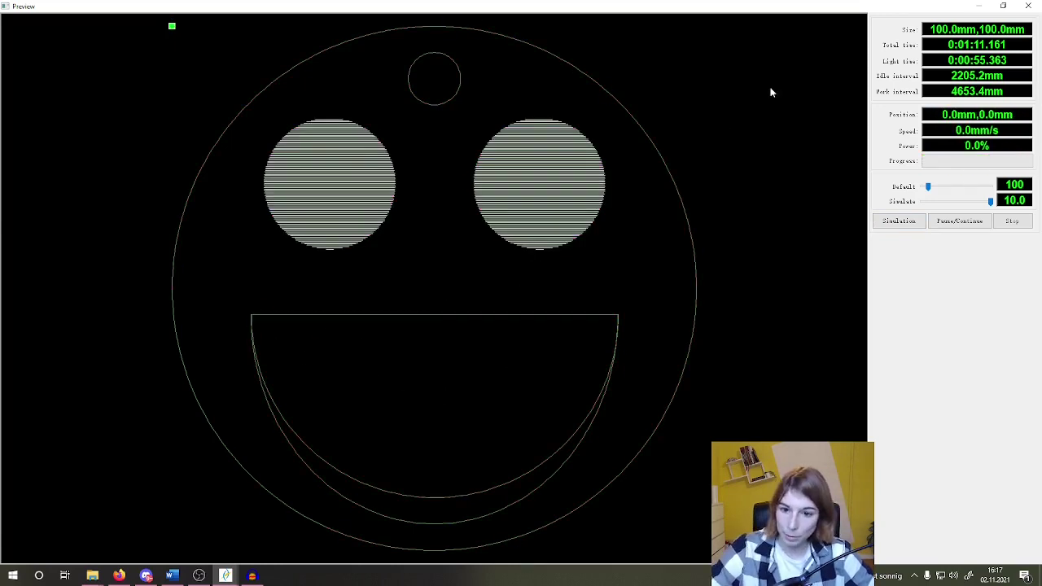
click(1028, 5)
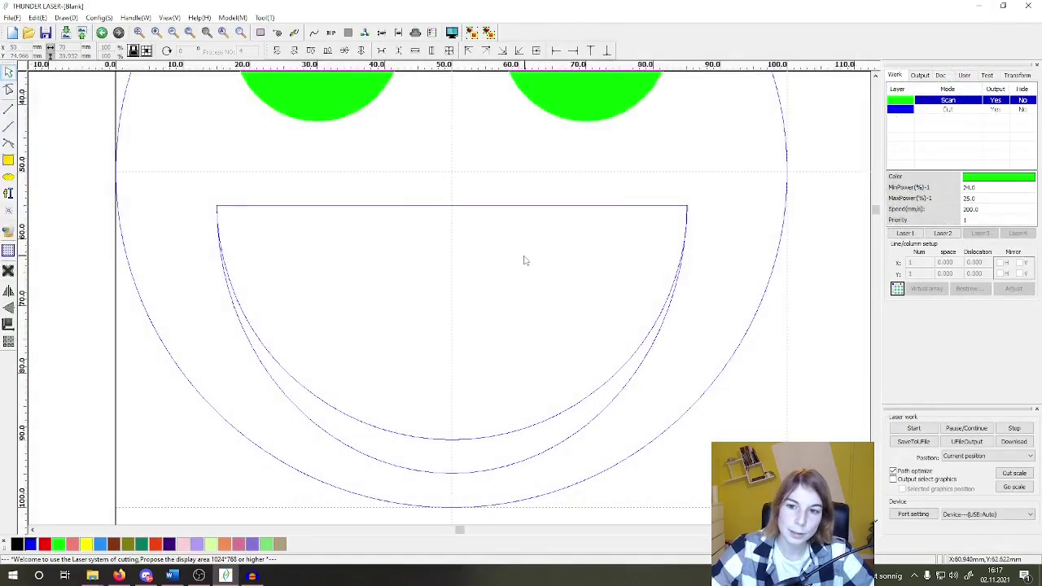
Step: Try to delete overlapping lines across the whole smiley with overlap error enabled at 0.001 mm
scroll(525, 260, down, 1)
click(618, 342)
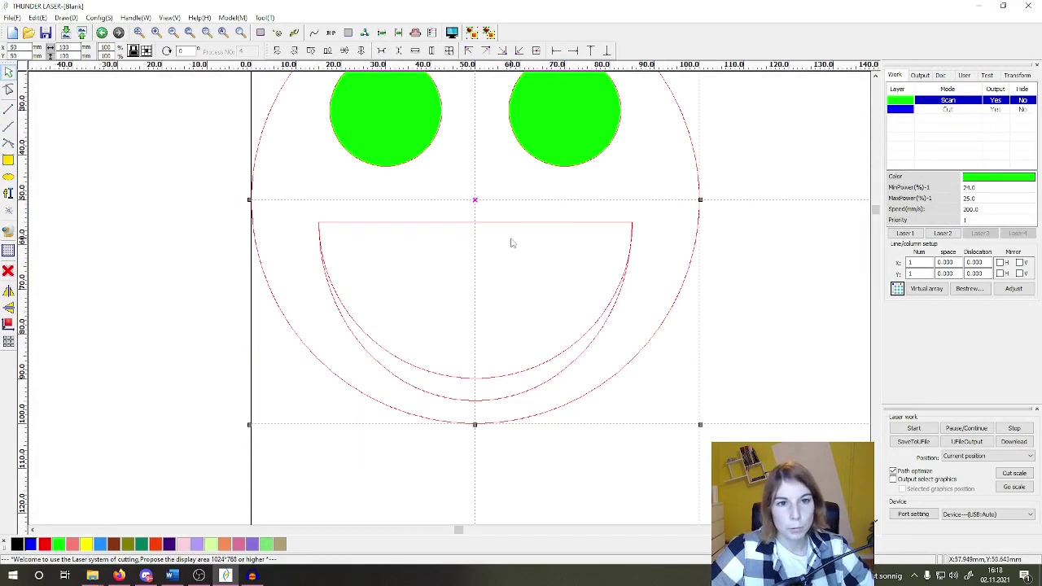
click(398, 34)
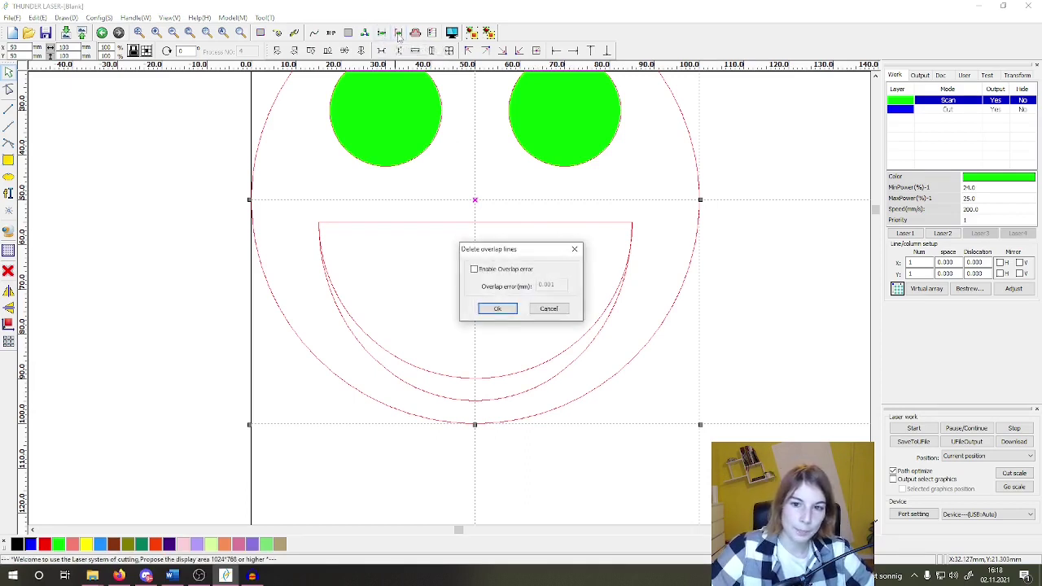
drag(537, 256, 742, 136)
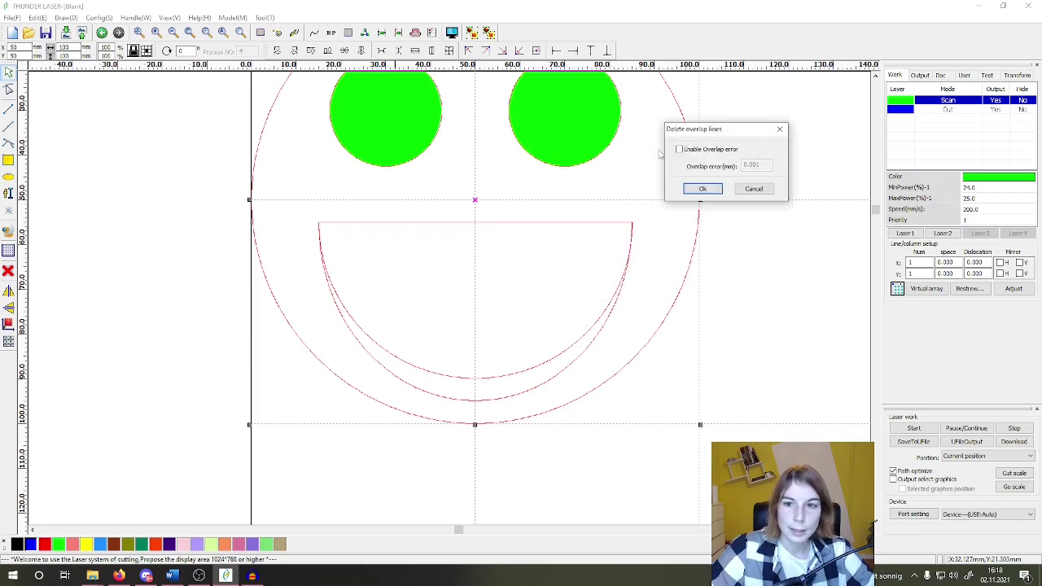
click(680, 151)
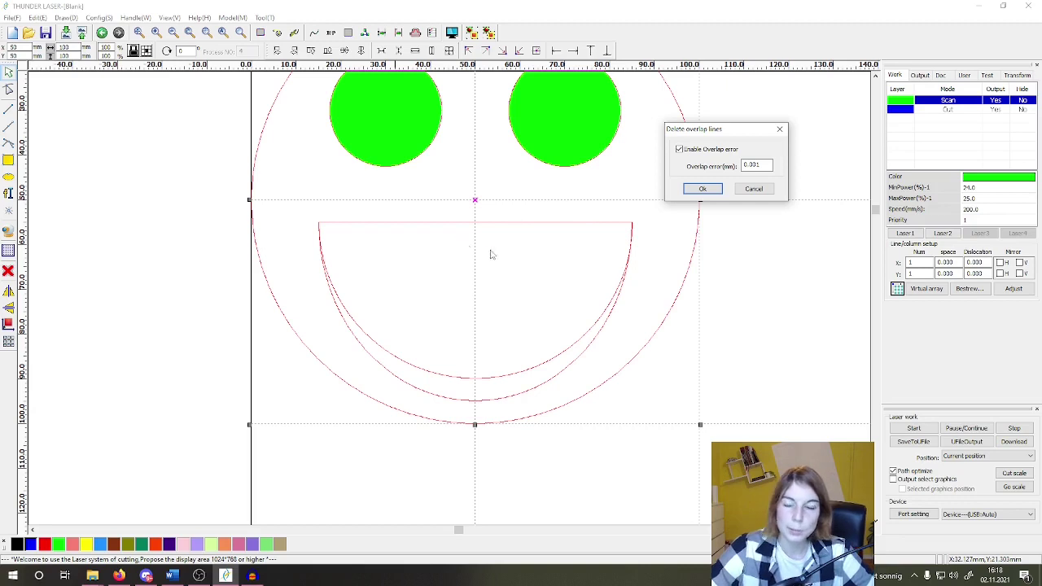
click(703, 189)
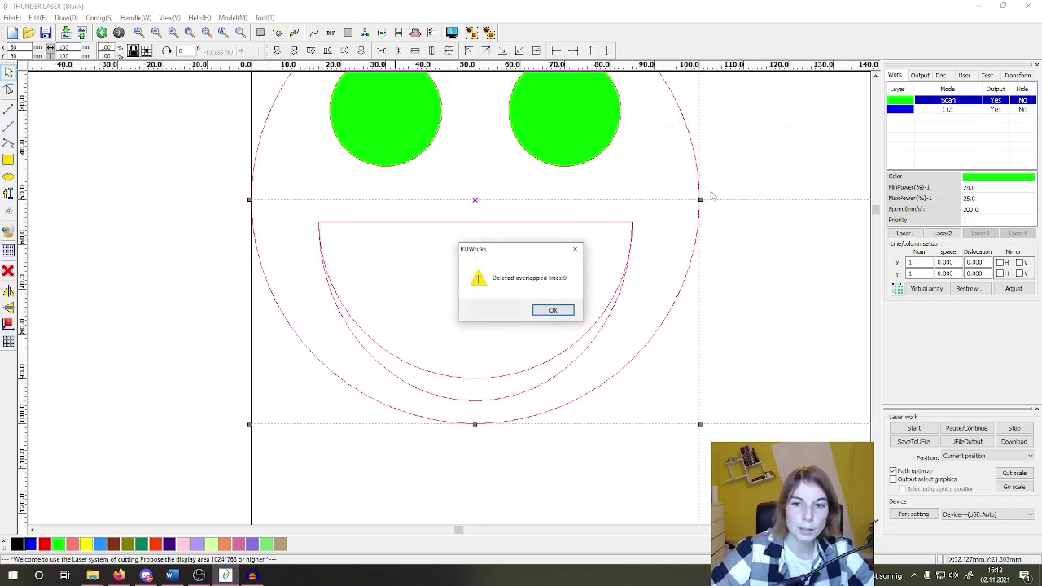
click(553, 311)
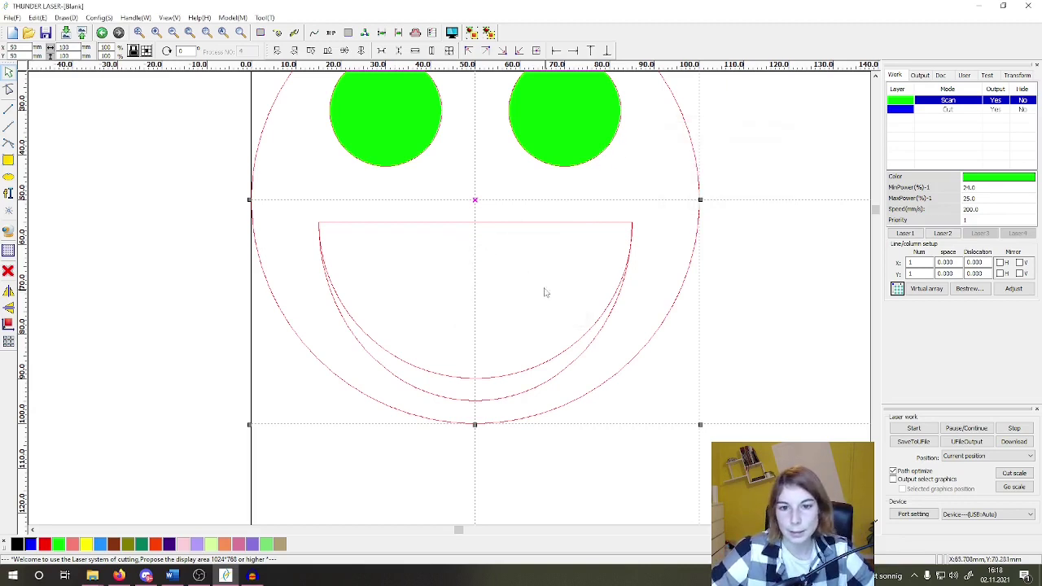
Step: Delete overlapping lines across the whole smiley with an overlap error of 0.1 mm
click(399, 33)
drag(555, 285, 547, 284)
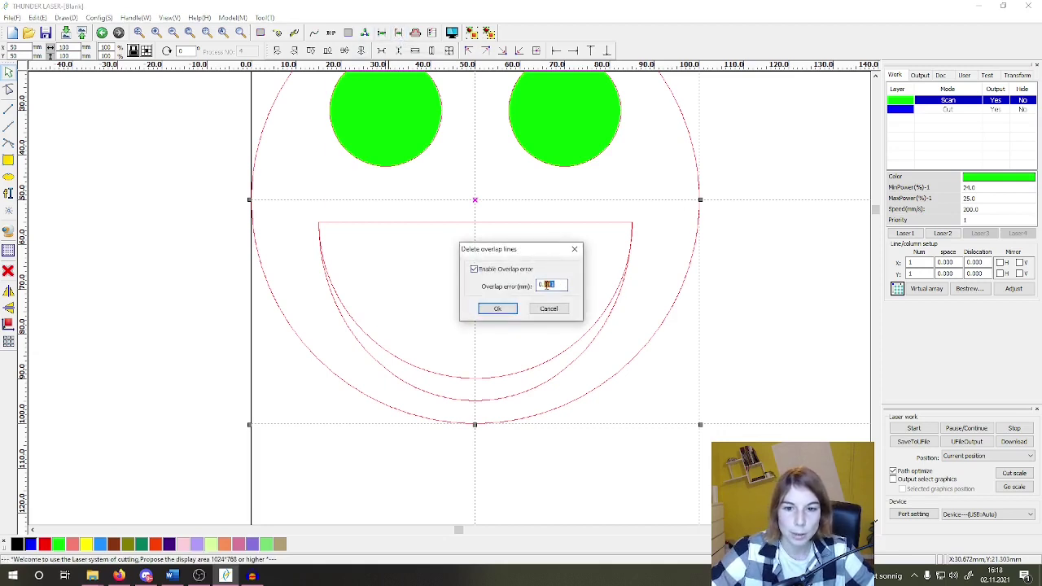
text(1)
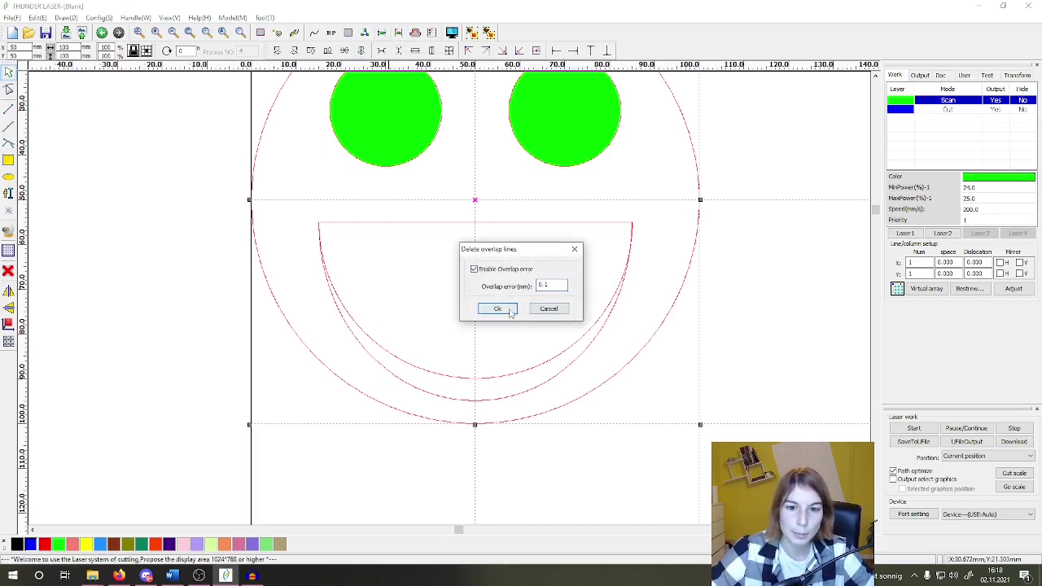
click(511, 314)
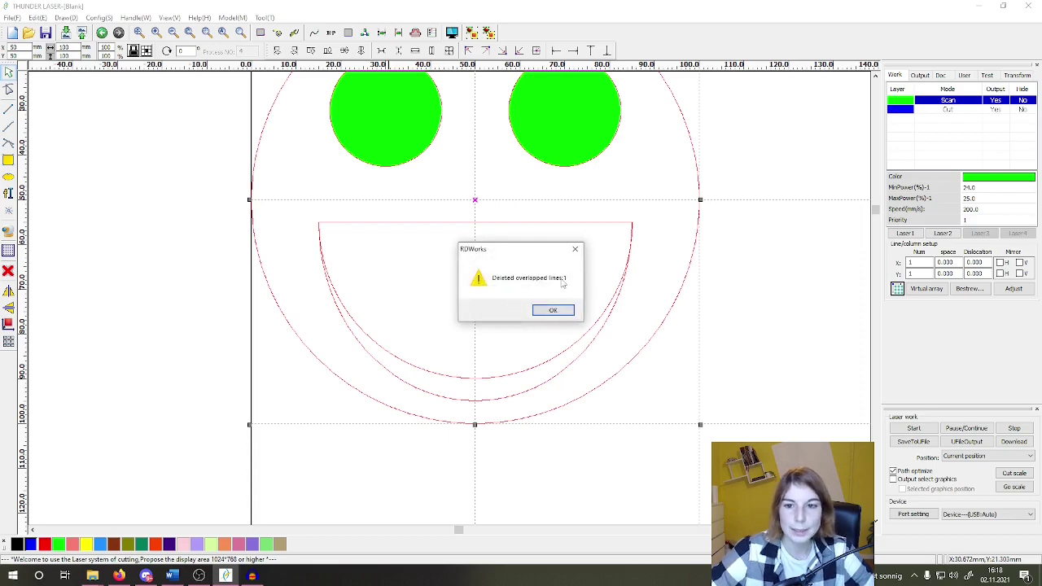
click(562, 310)
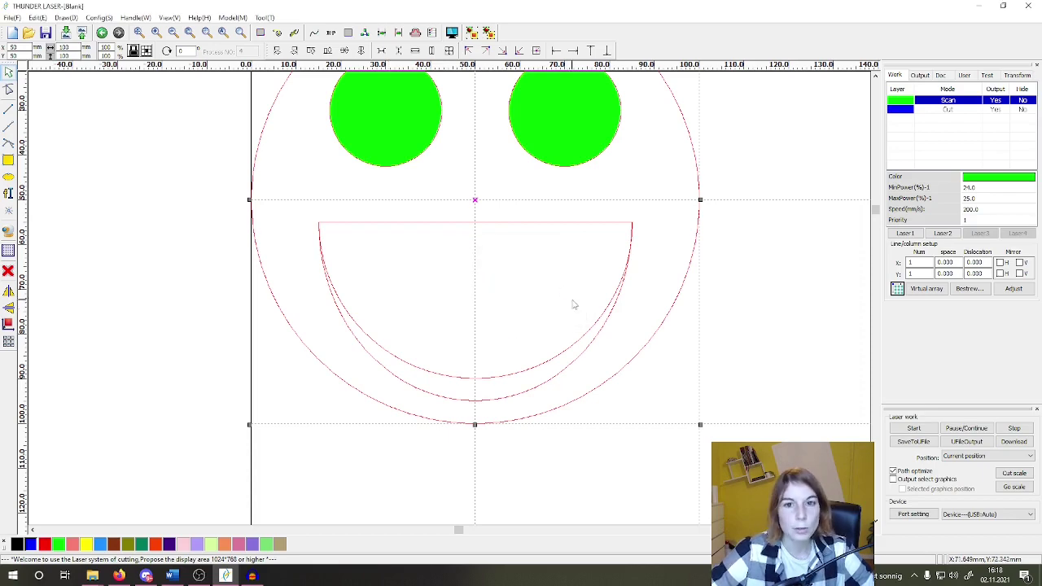
Step: Simulate the laser job, then replay it with the simulation speed at 3.3 to check the mouth's shared top line
click(453, 32)
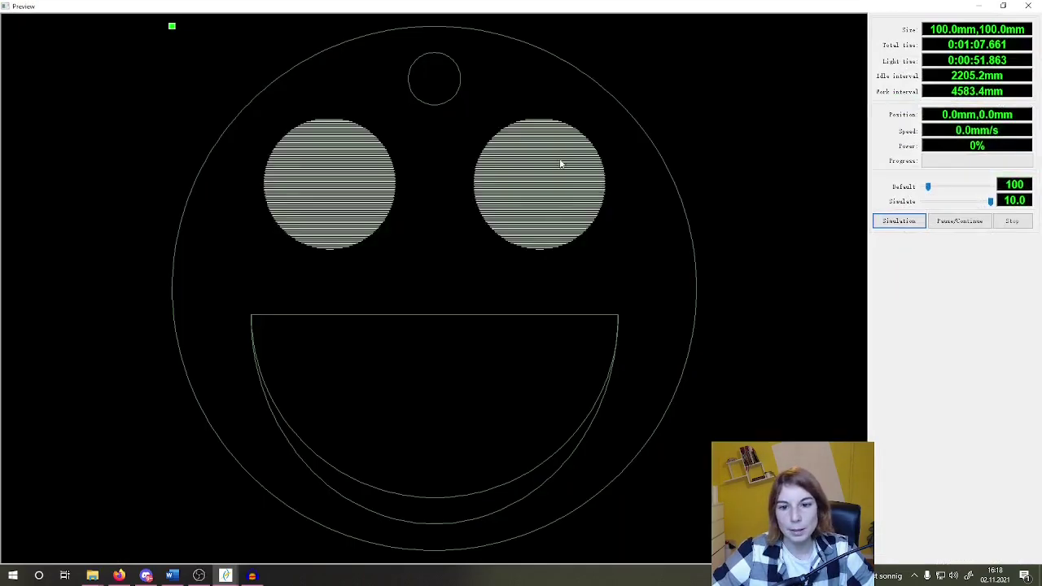
click(908, 223)
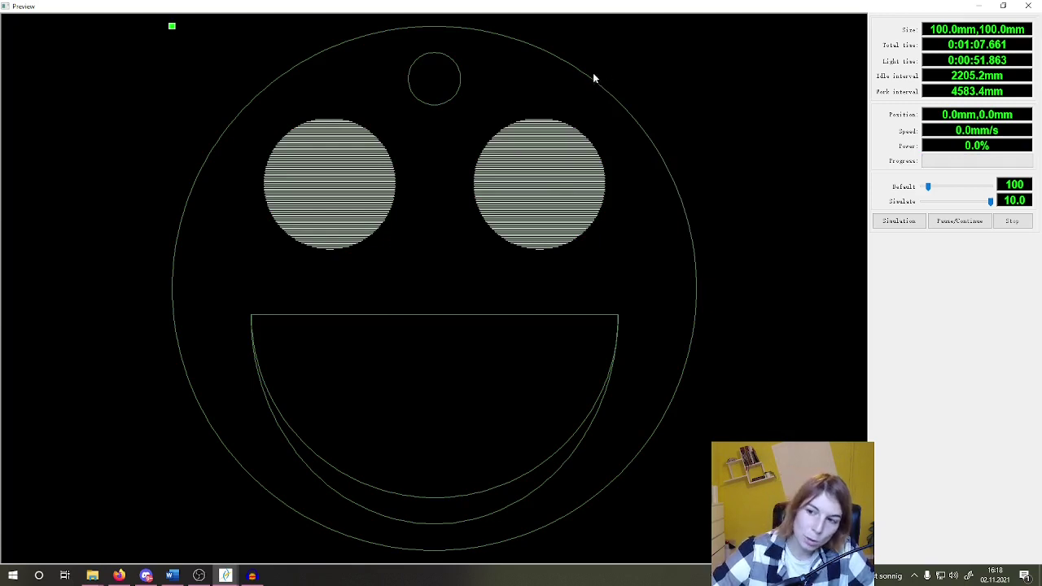
click(898, 221)
mouse_move(949, 202)
mouse_down()
mouse_move(934, 202)
mouse_move(963, 203)
mouse_up()
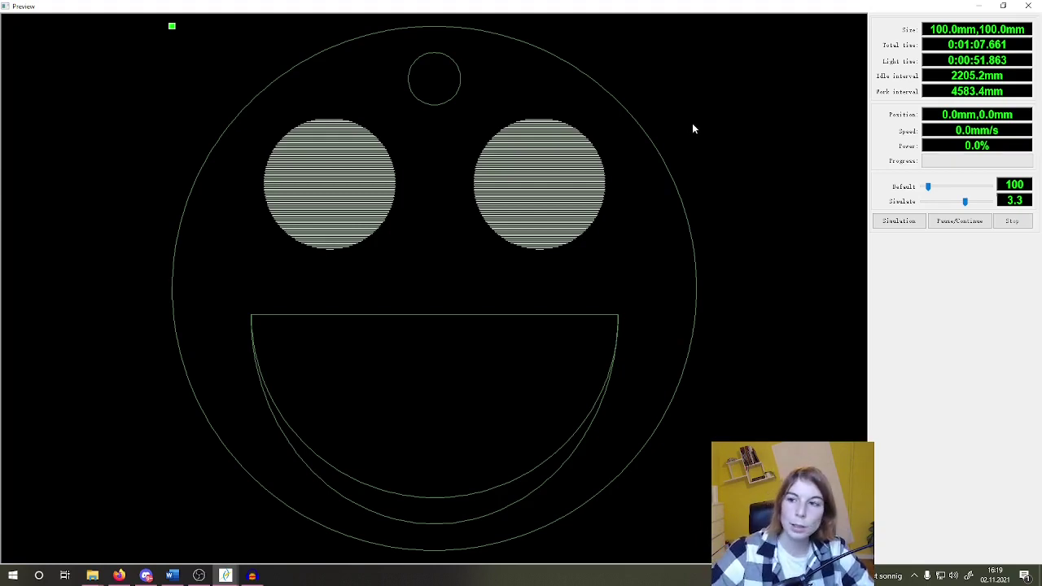
click(1028, 6)
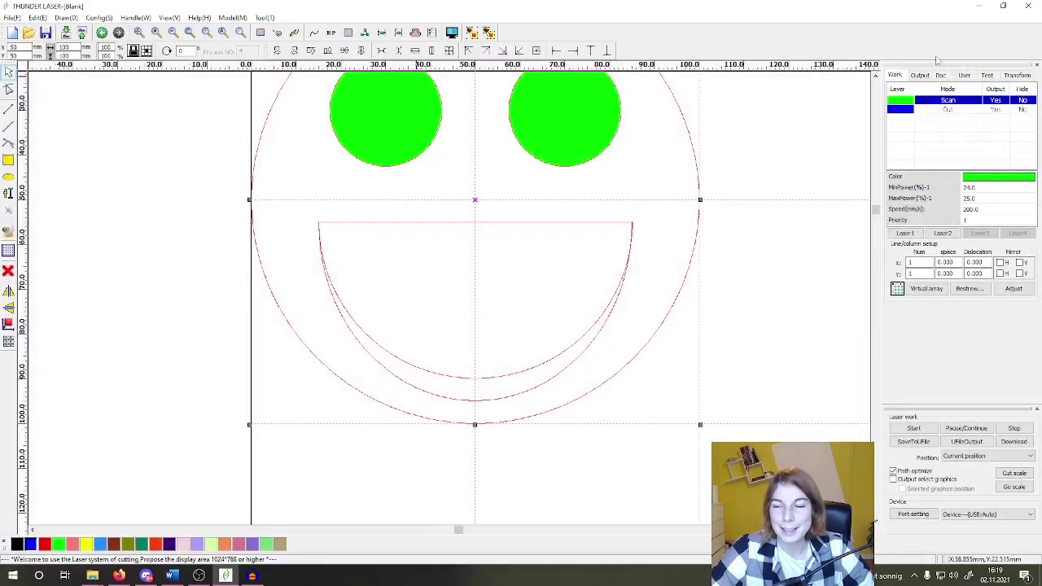
click(537, 399)
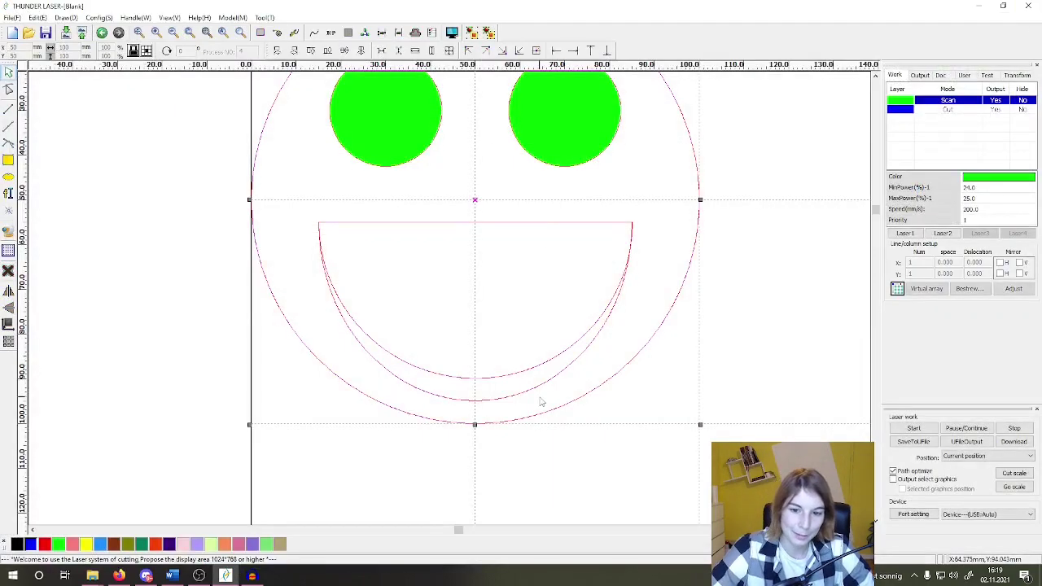
click(539, 392)
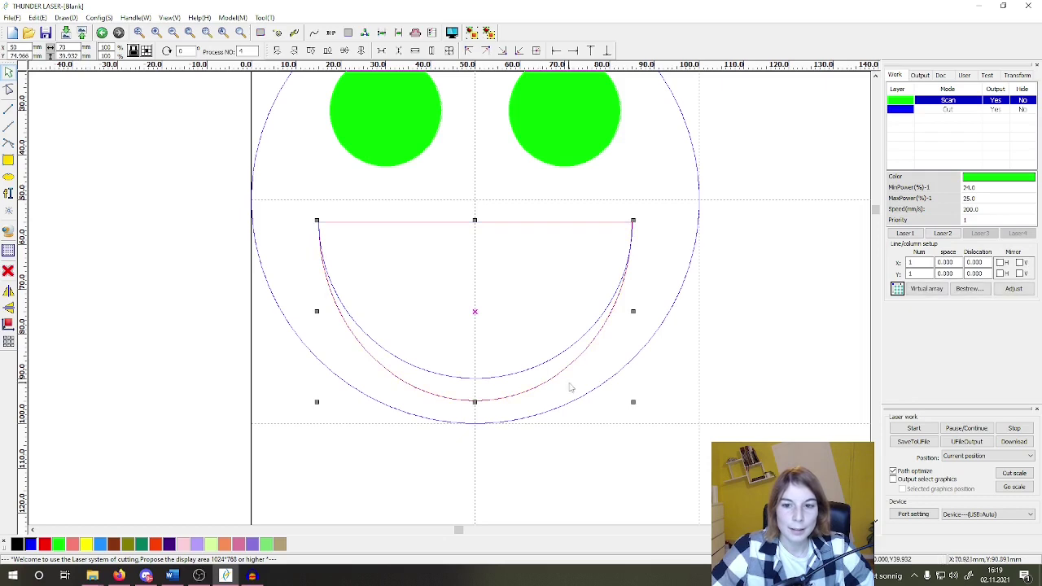
click(522, 376)
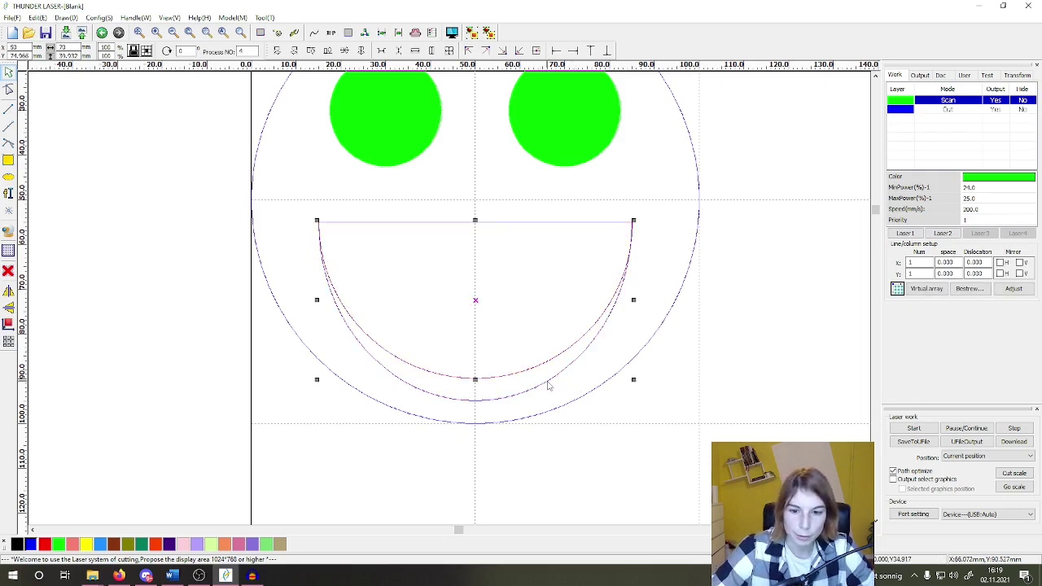
key(Delete)
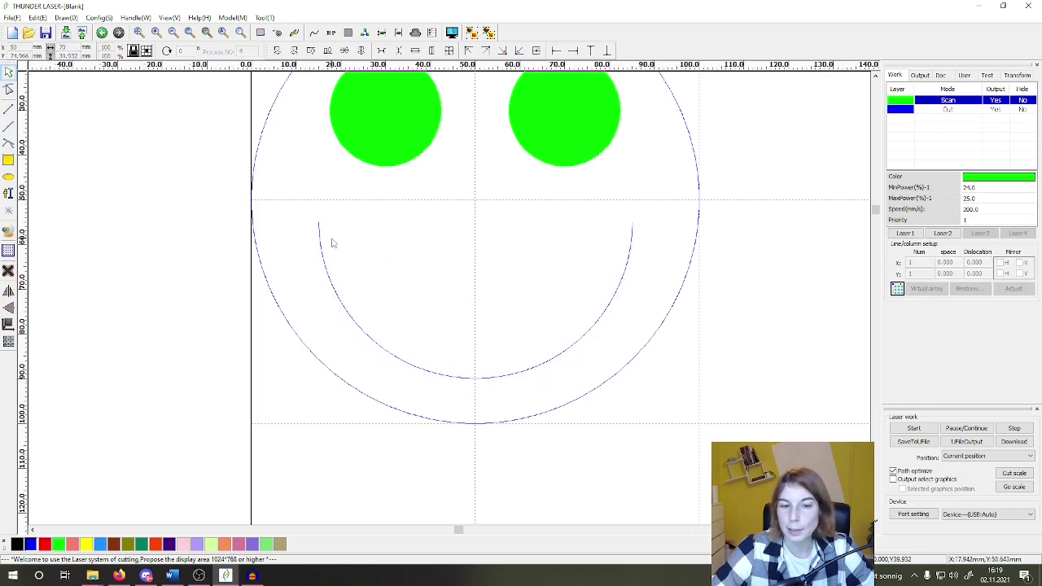
key(ctrl+z)
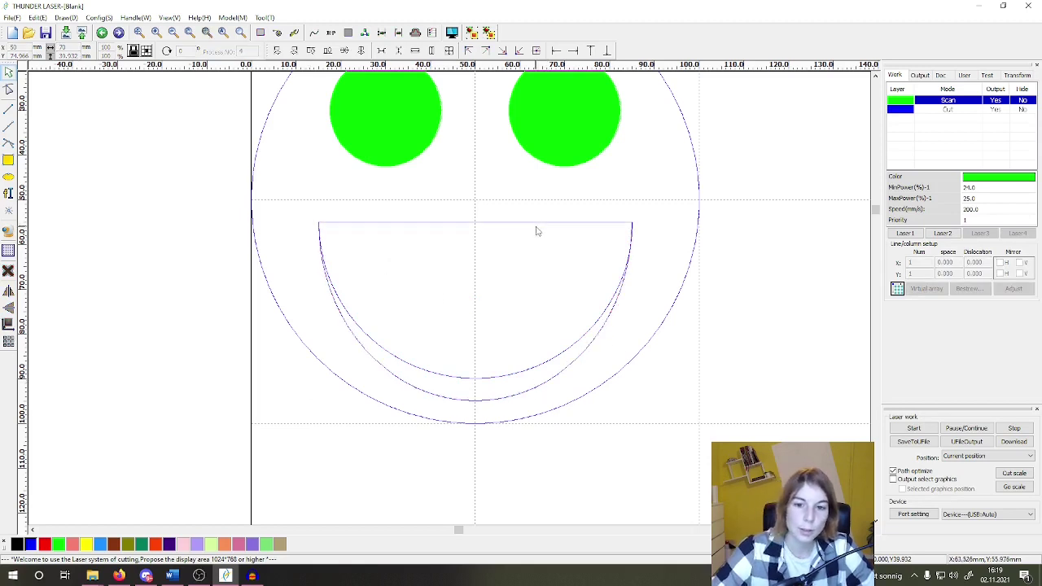
Step: Delete the shallower inner mouth arc, keeping the deeper mouth outline with its straight top edge
click(532, 367)
key(Delete)
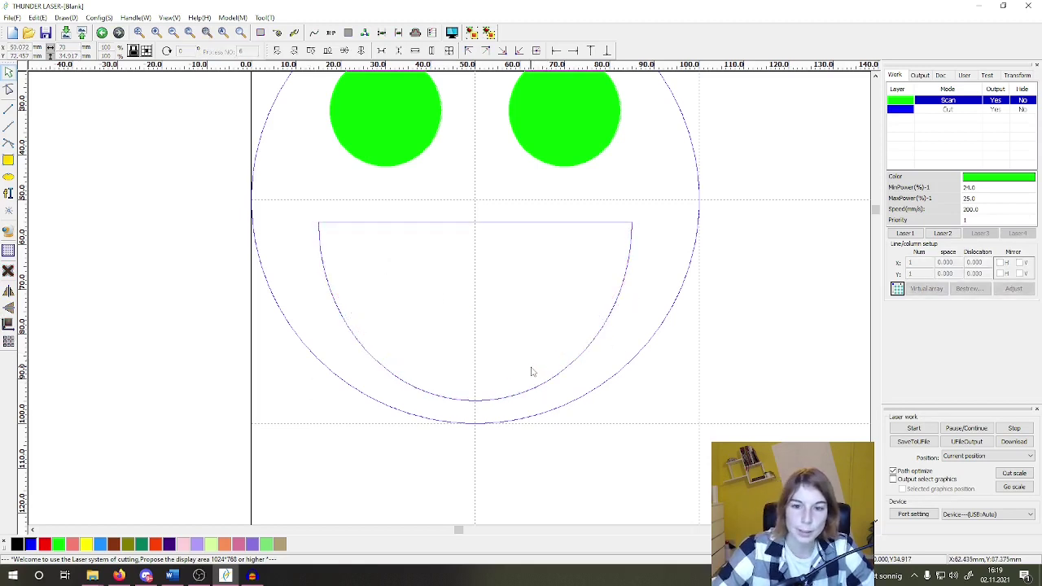
scroll(500, 313, down, 2)
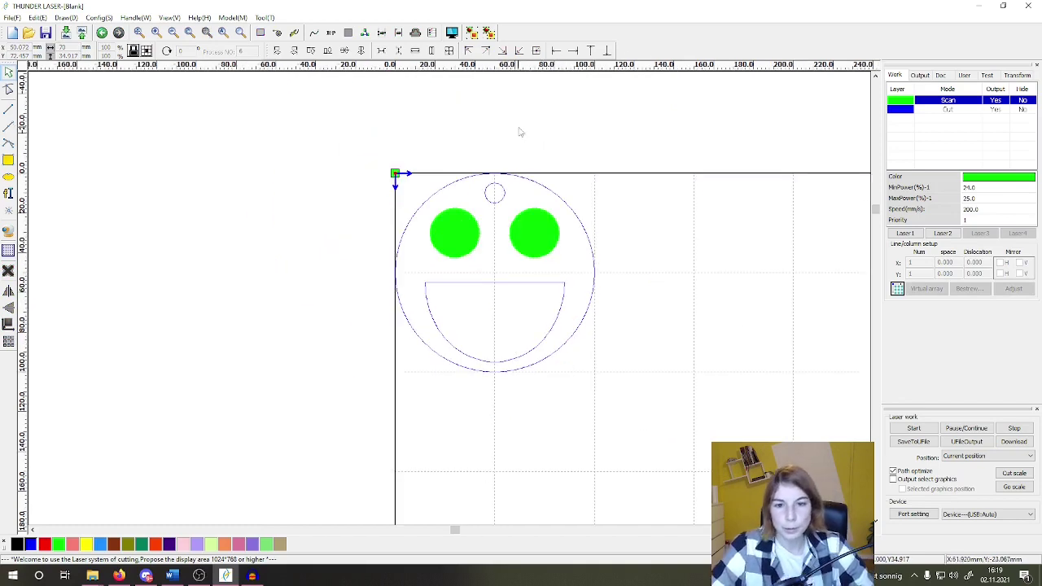
scroll(504, 232, up, 1)
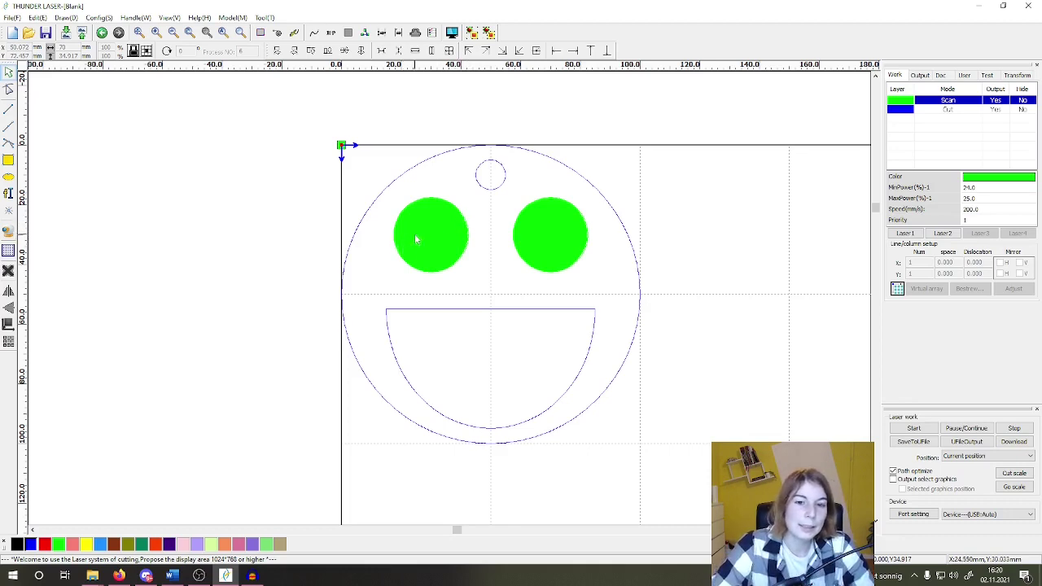
drag(686, 473, 321, 121)
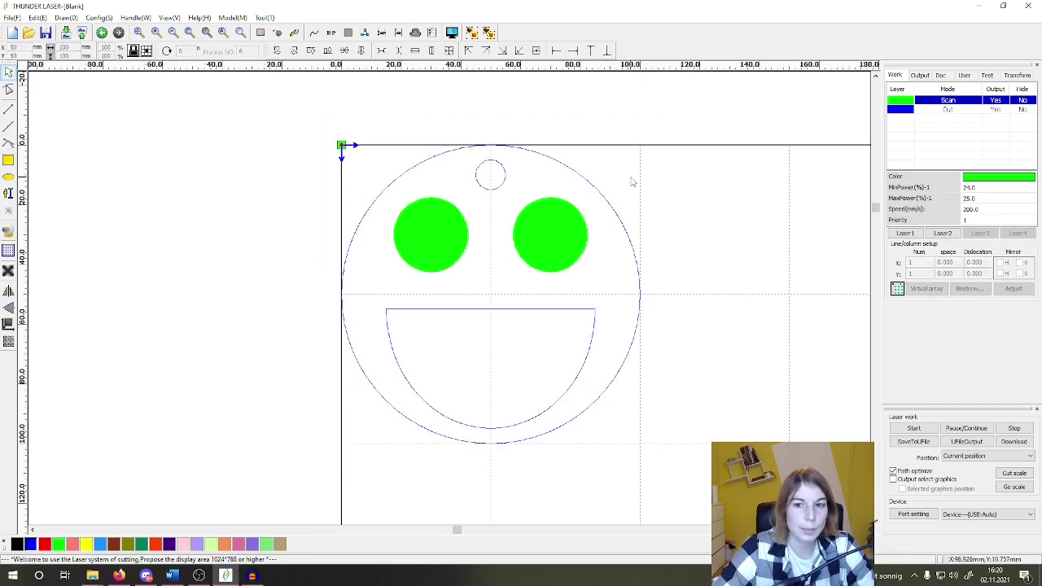
click(128, 423)
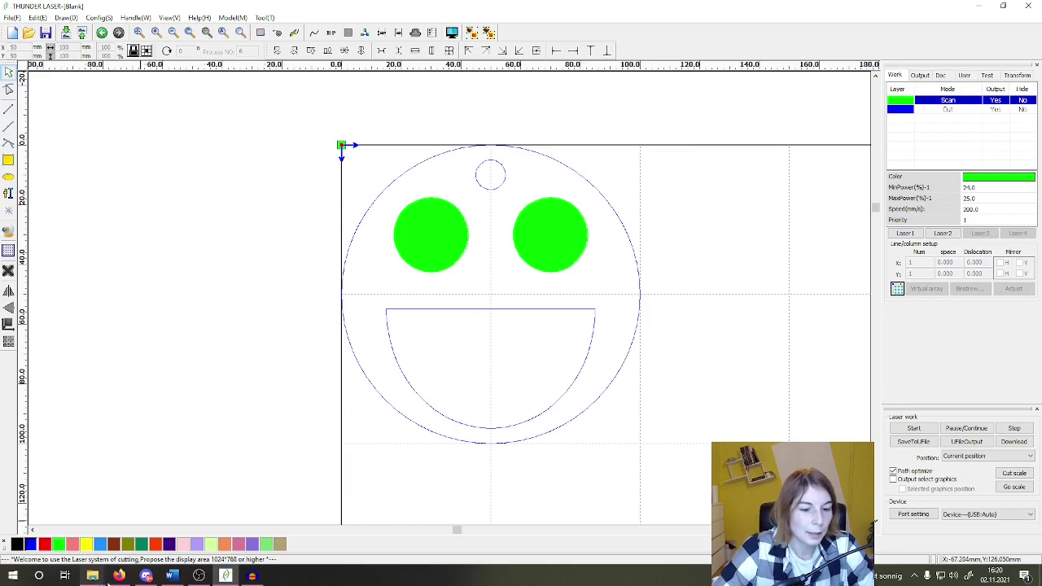
Step: Switch to Firefox and open the thread "Kalibriertemplate für verschiedene Materialien" from the FabLab Lübeck forum's home page
click(119, 576)
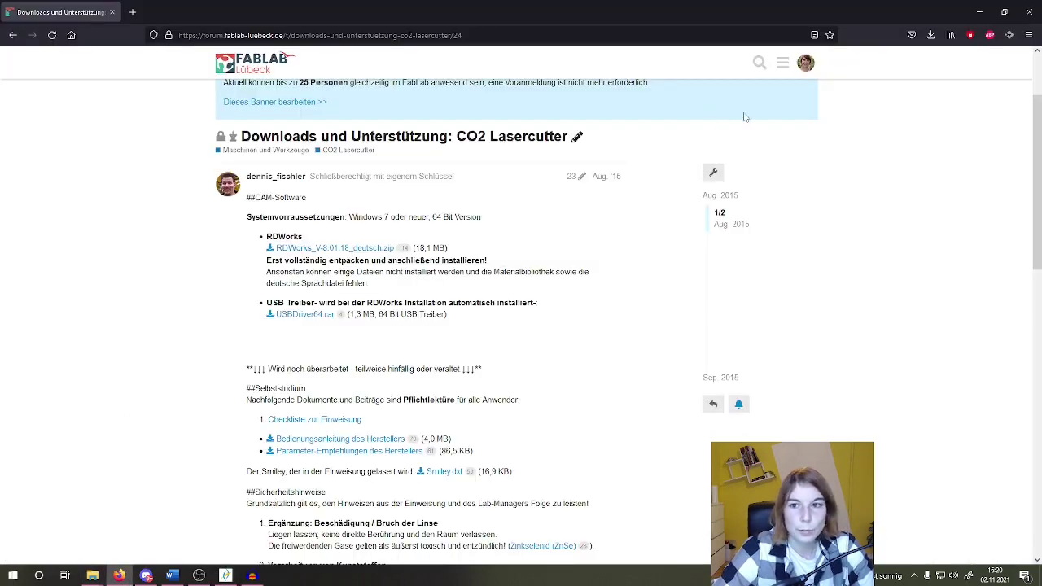
click(806, 65)
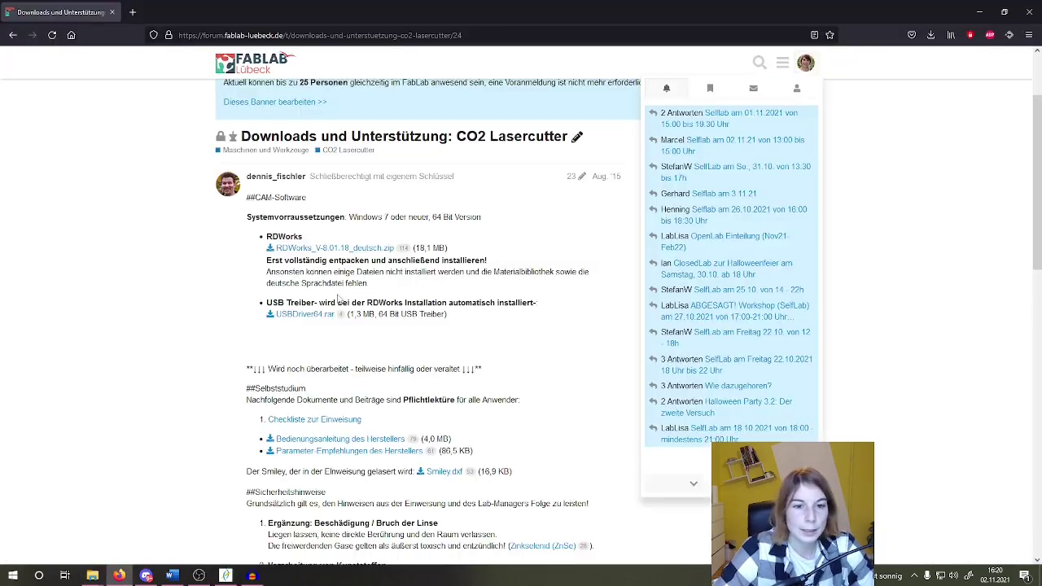
click(227, 72)
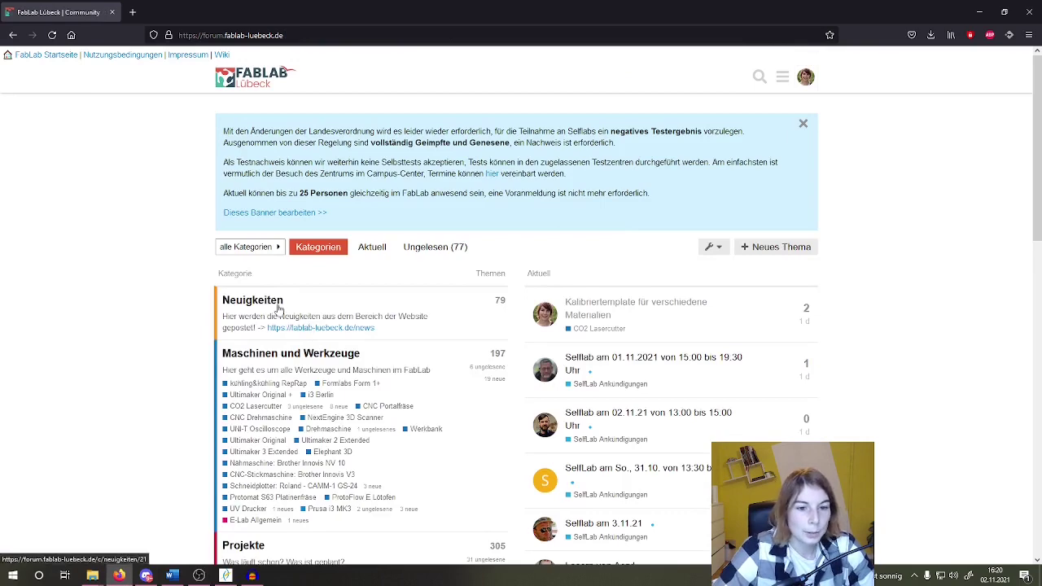
scroll(279, 308, down, 1)
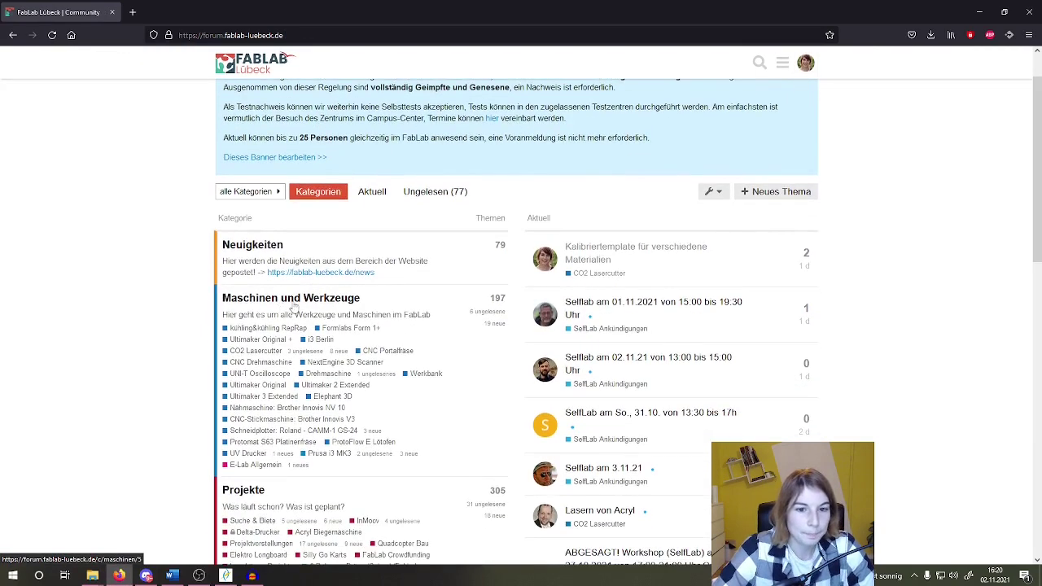
click(601, 253)
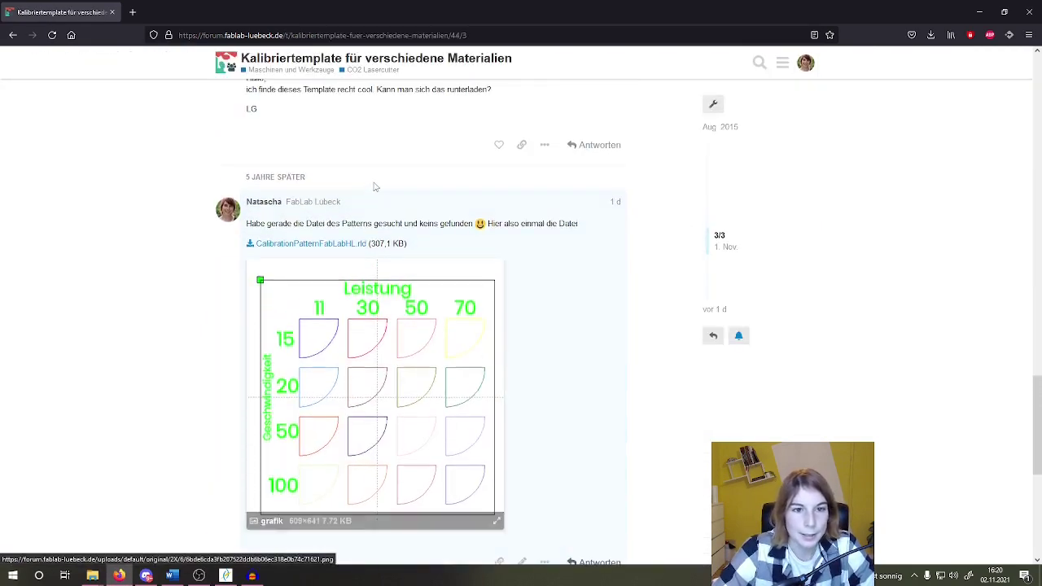
Step: Review the thread's test-cut photos for combinations of power and speed, along with the attached calibration pattern preview
scroll(373, 187, up, 2)
scroll(358, 167, up, 10)
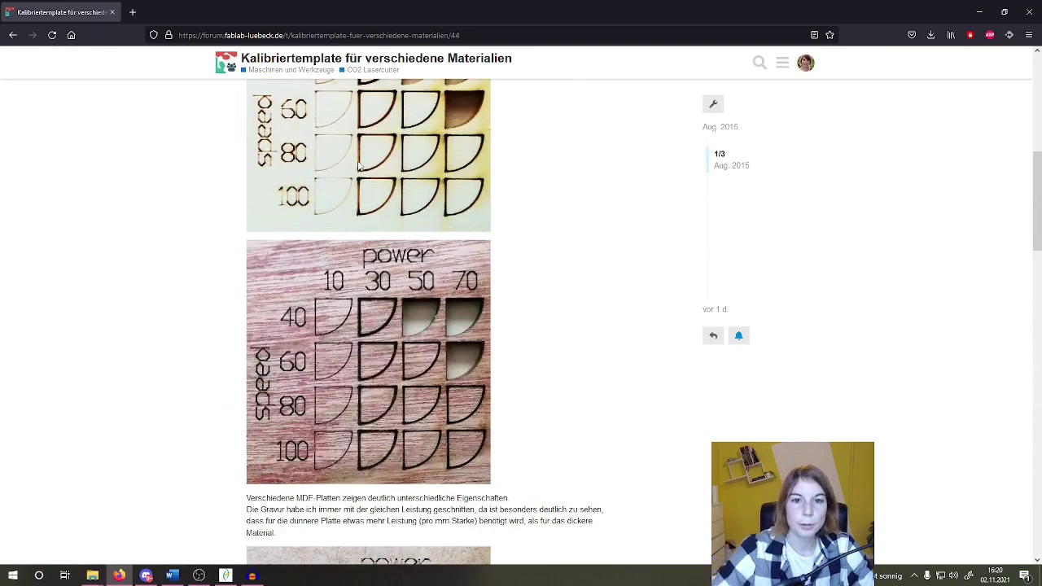
scroll(346, 165, up, 5)
scroll(345, 165, up, 4)
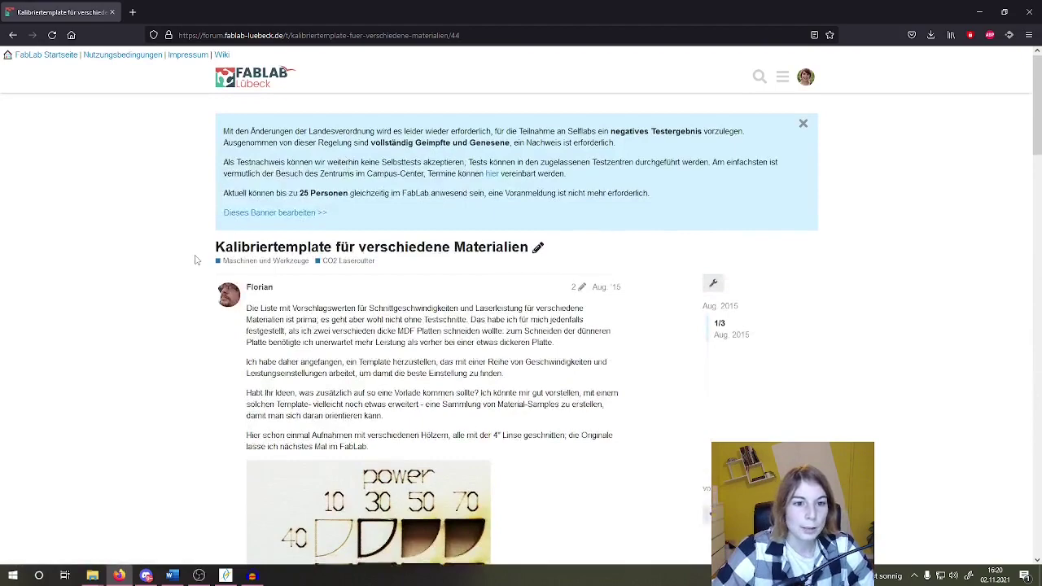
scroll(462, 253, down, 10)
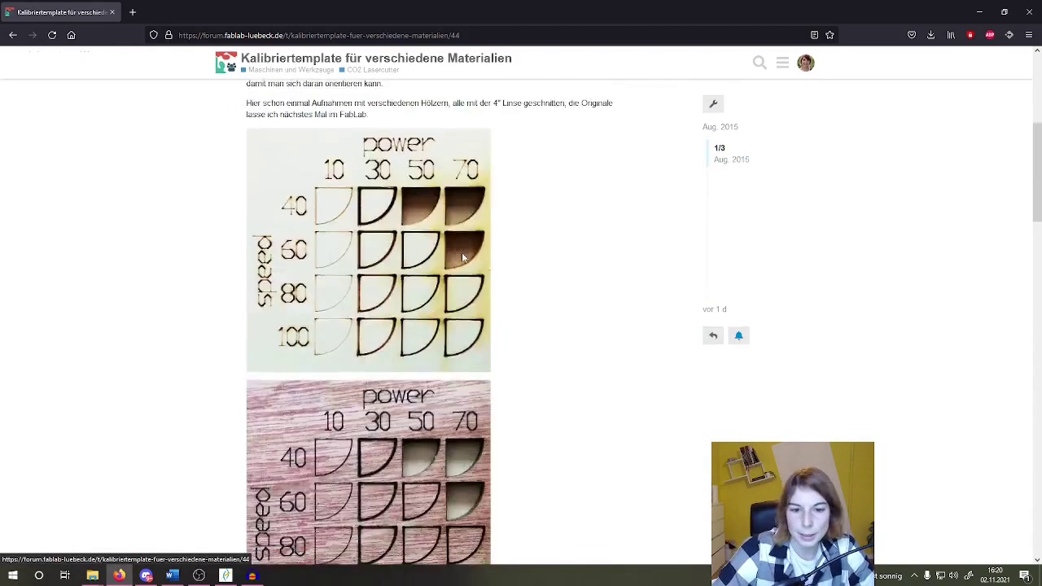
scroll(462, 252, down, 6)
scroll(465, 251, up, 2)
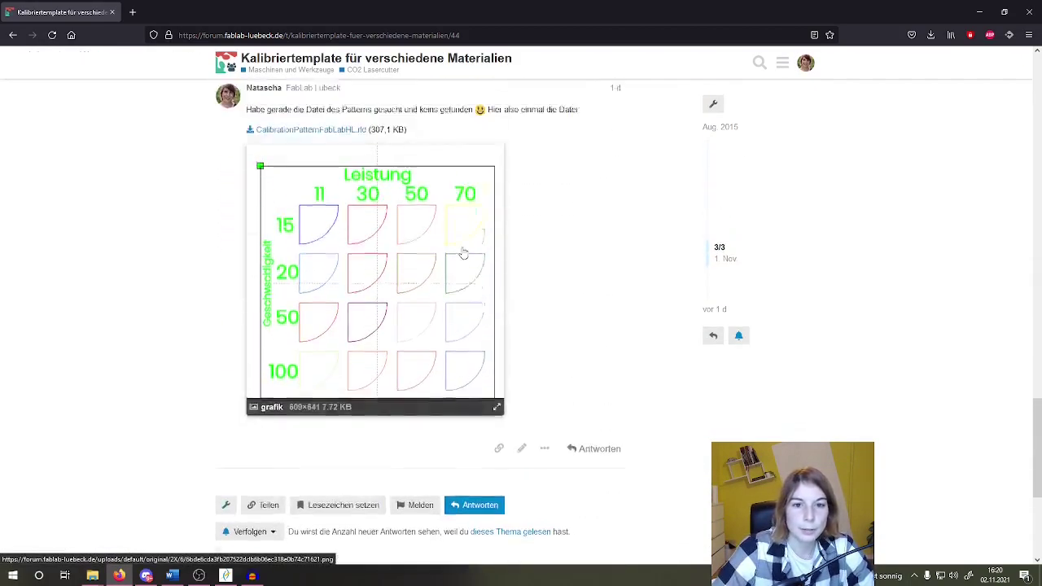
Step: Download the attachment CalibrationPatternFabLabHL.rld from the thread, saving it to disk instead of opening it directly
click(361, 163)
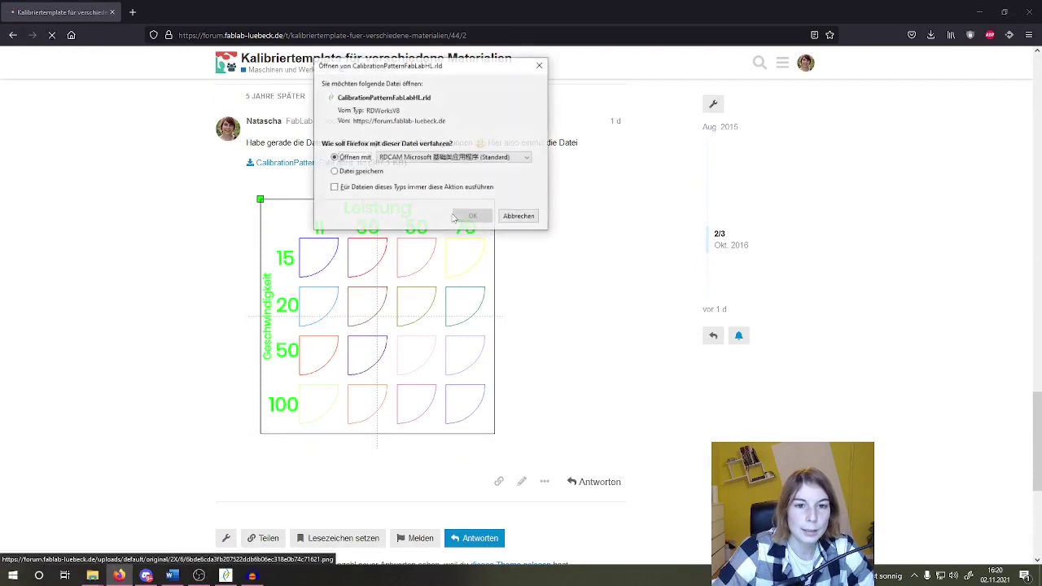
click(334, 171)
click(472, 215)
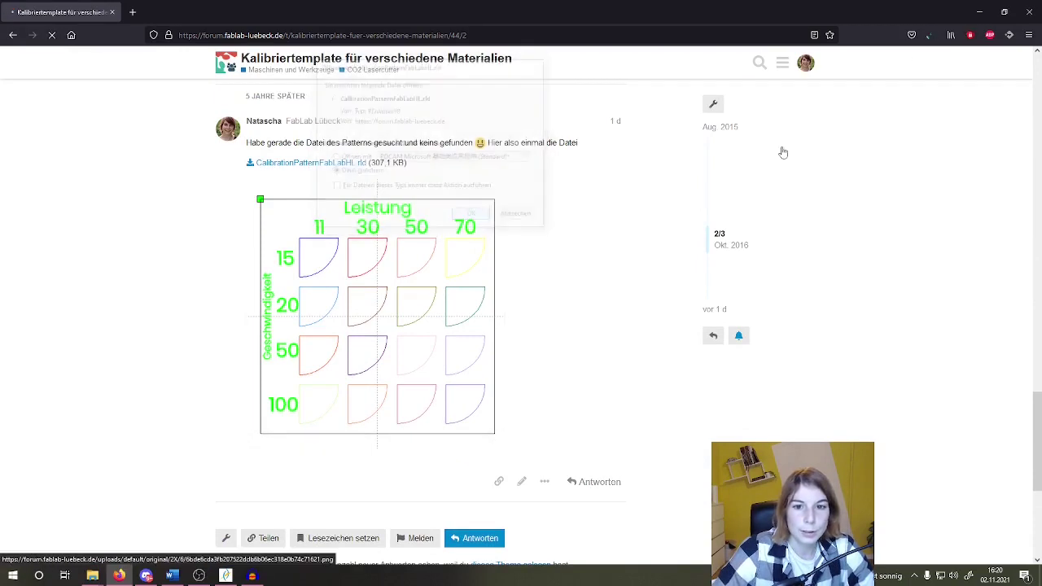
Step: Switch from the forum thread back to RDWorks, where the smiley drawing is open
click(225, 575)
scroll(326, 259, down, 2)
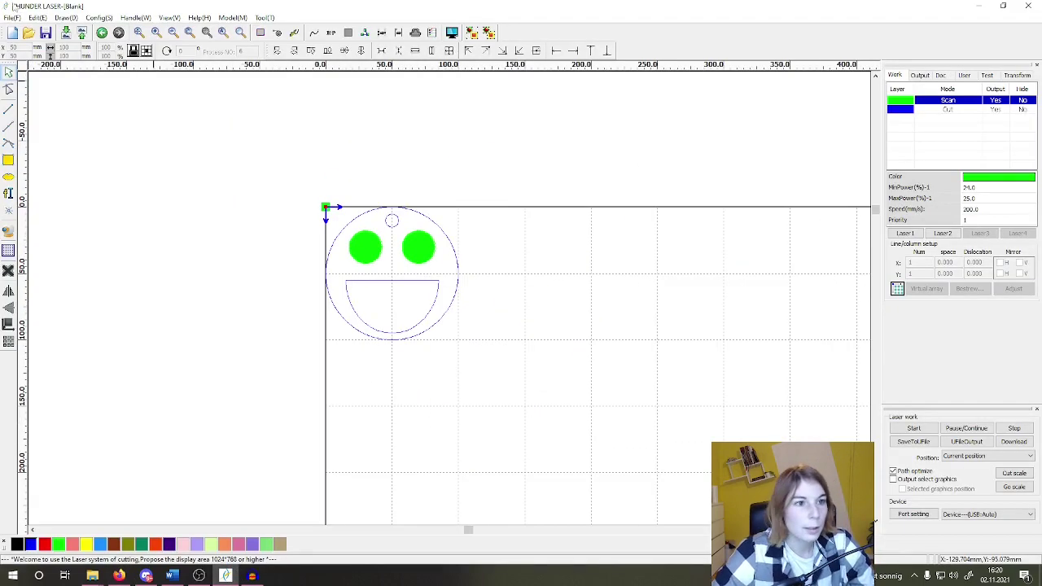
click(8, 18)
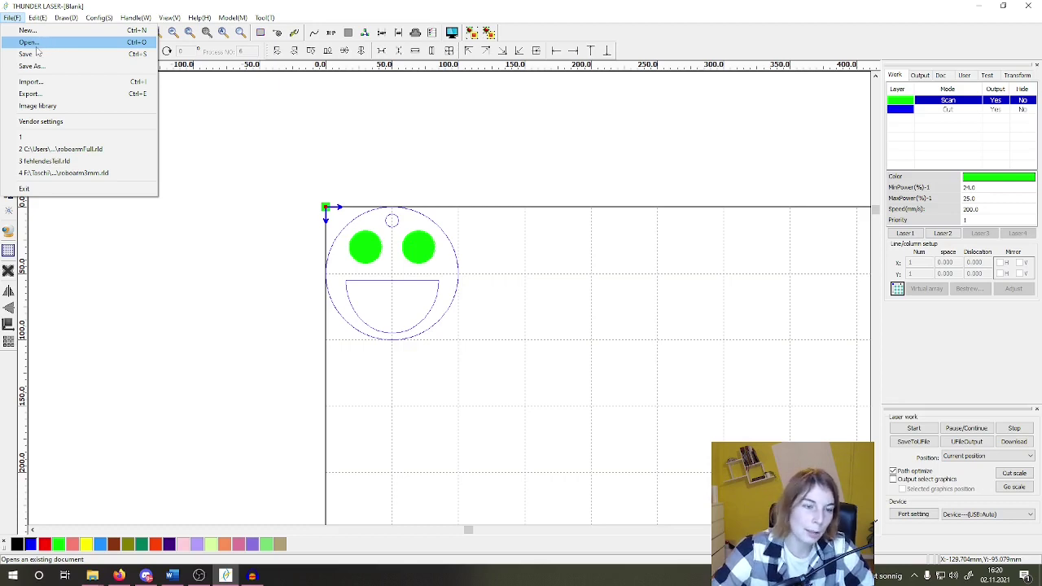
click(31, 43)
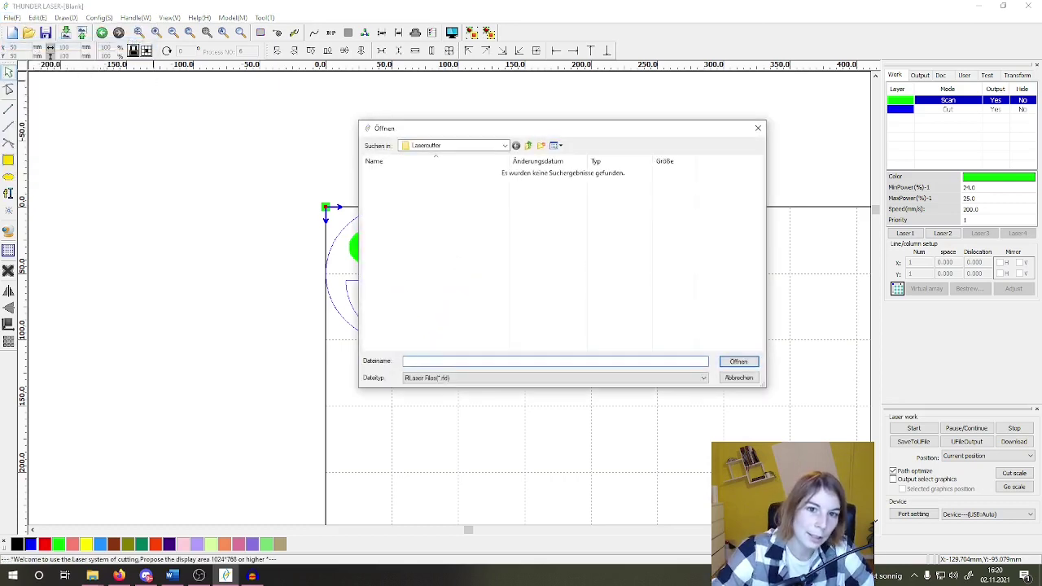
click(517, 146)
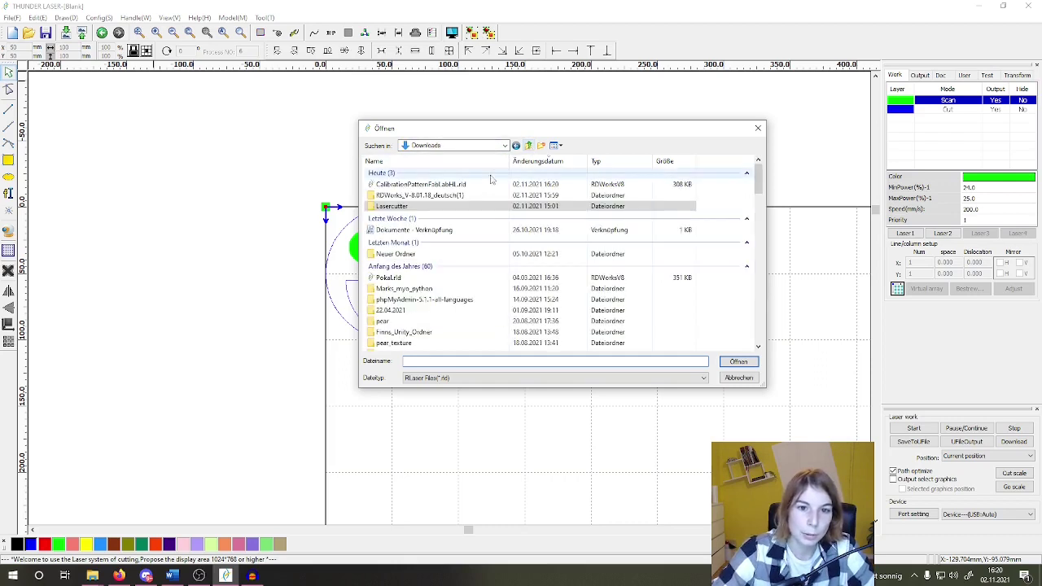
click(463, 185)
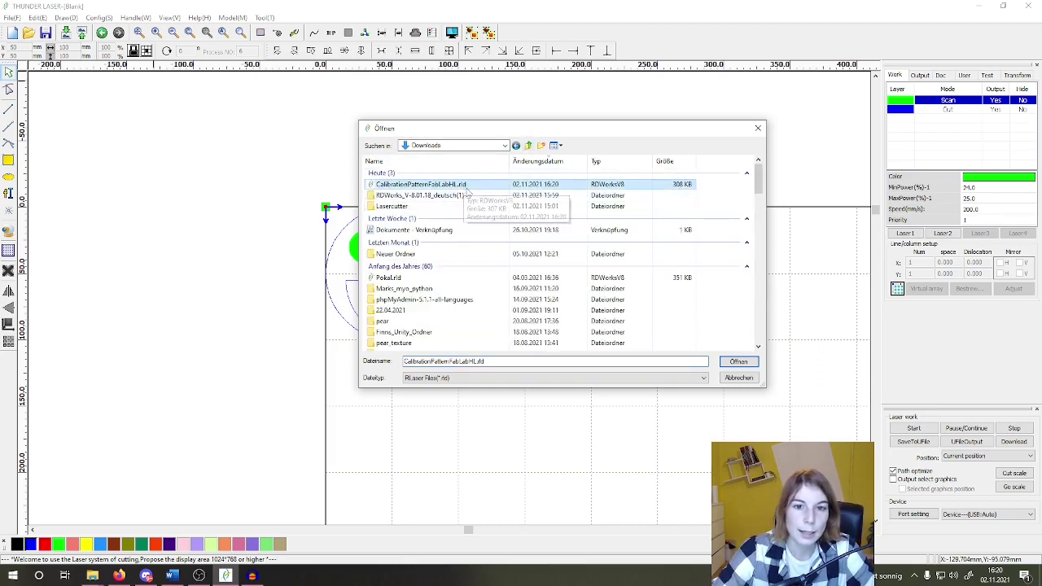
click(738, 361)
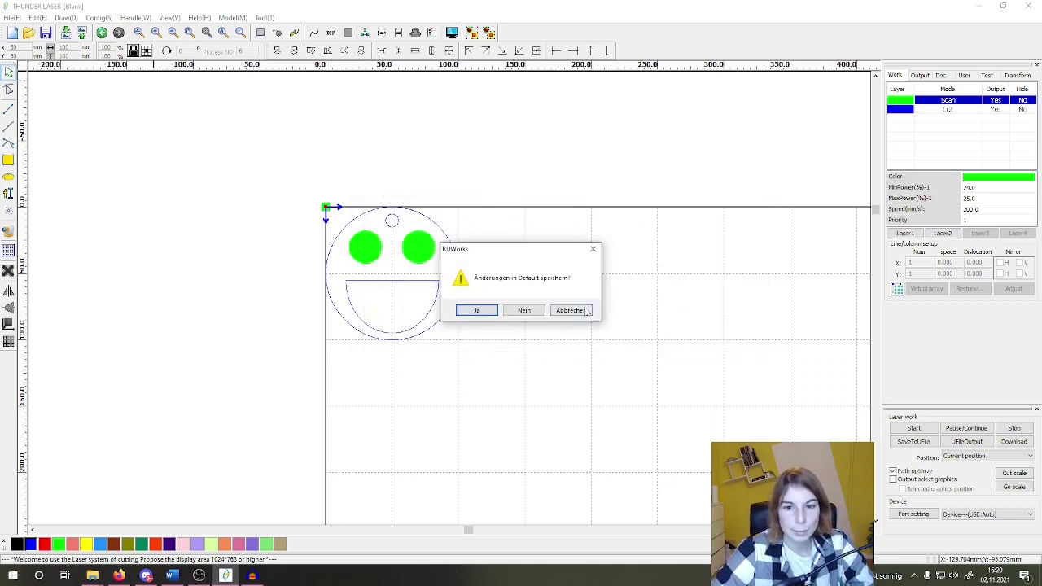
click(560, 313)
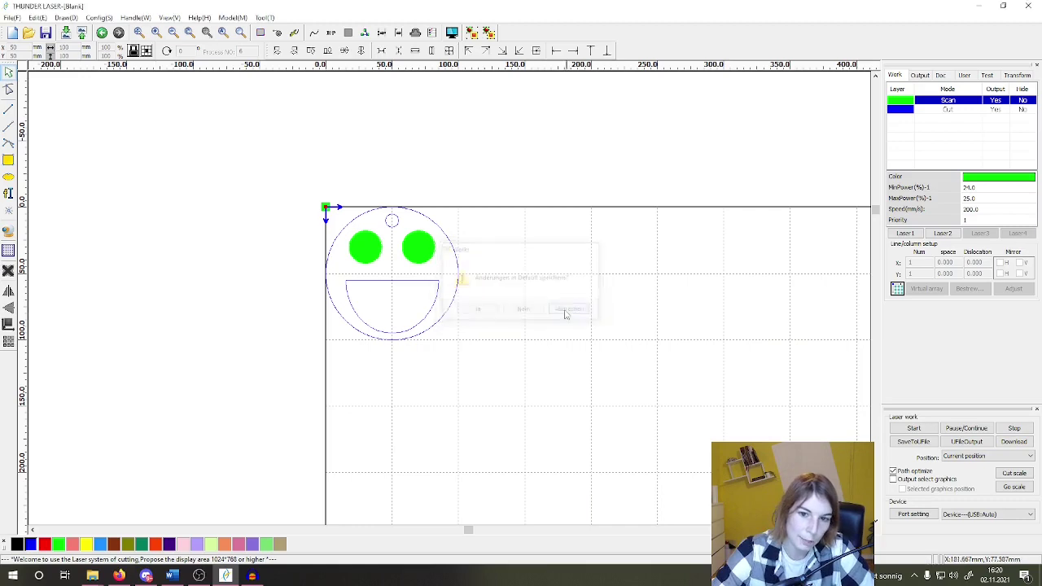
Step: Save the smiley drawing in the Downloads folder under the file name smiley as an RLaser file
key(ctrl+s)
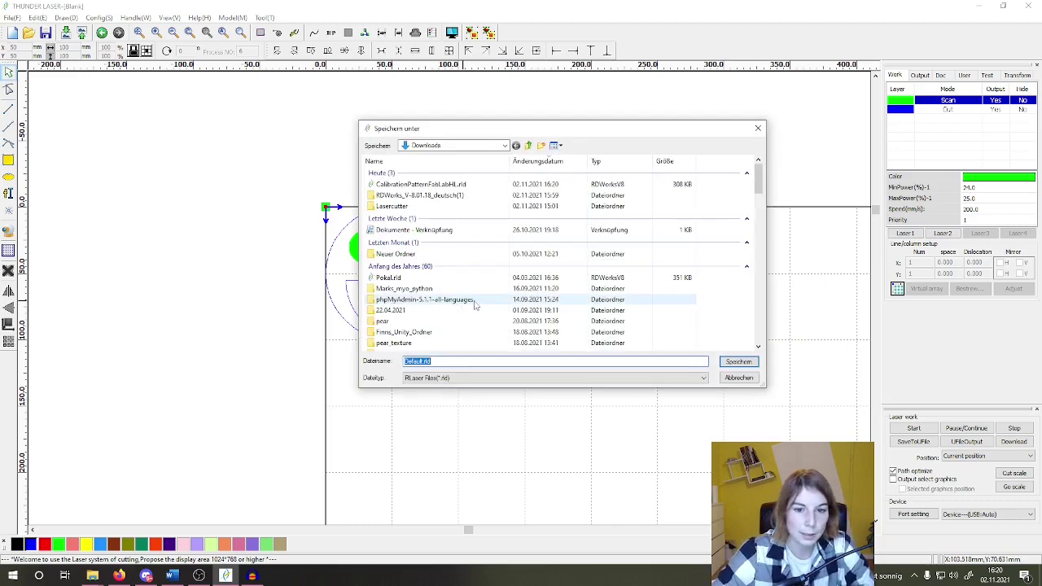
text(smiley)
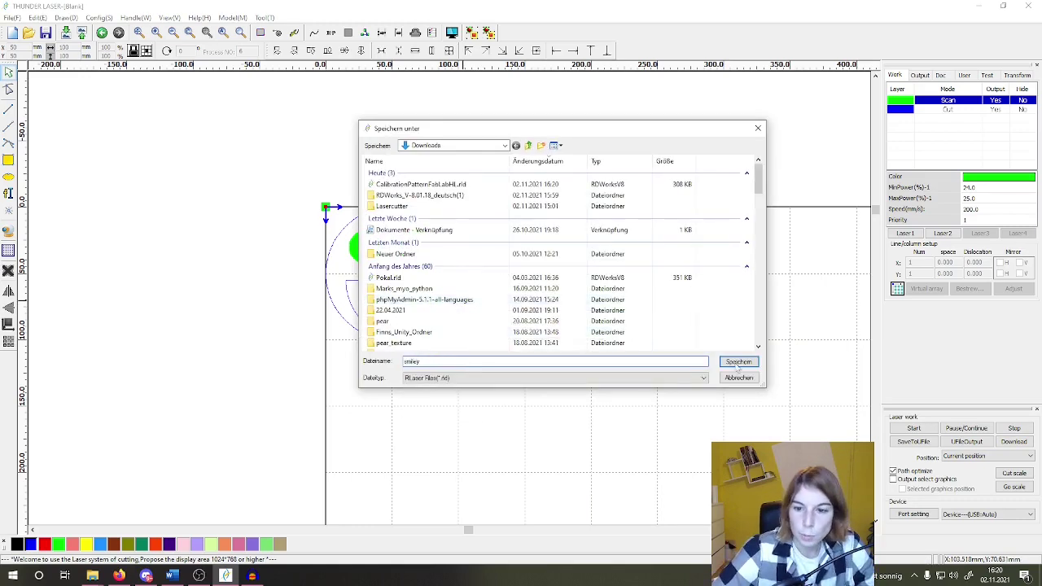
click(738, 361)
Step: Open CalibrationPatternFabLabHL.rld from the Downloads folder and leave none of the pattern's objects selected
click(11, 17)
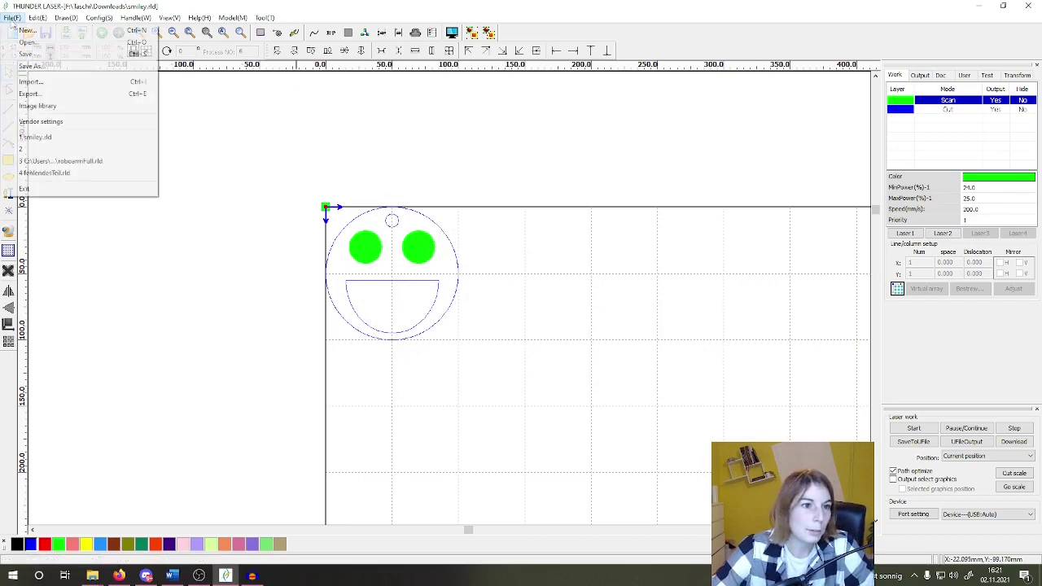
click(29, 42)
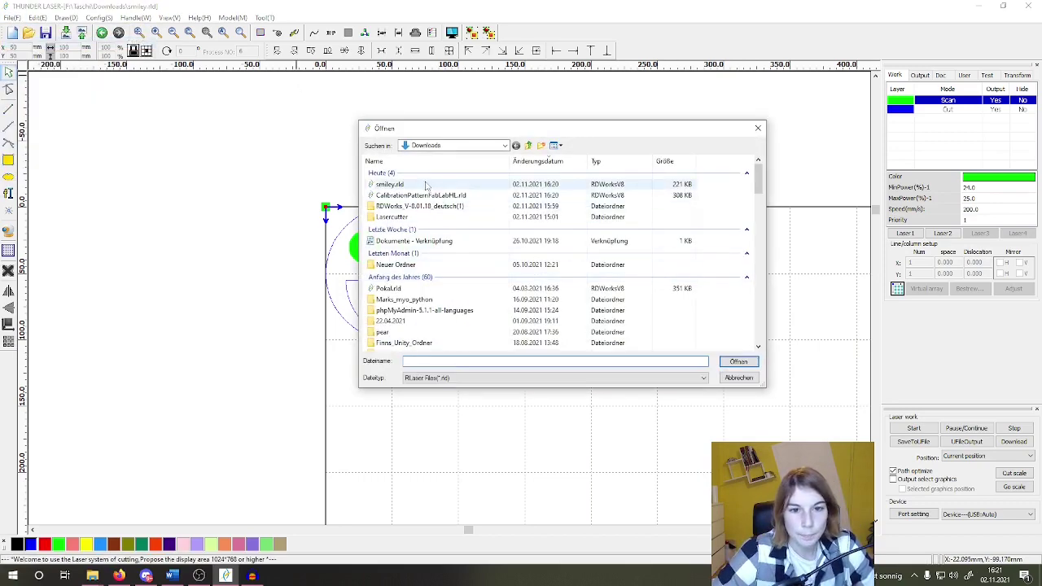
click(445, 196)
click(738, 362)
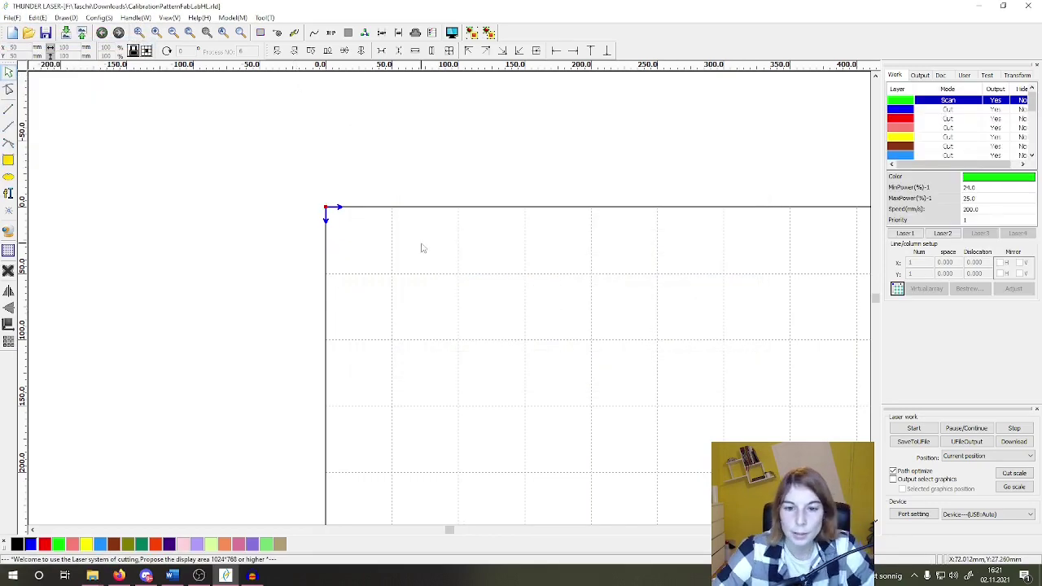
scroll(708, 431, up, 3)
drag(691, 421, 525, 303)
key(Delete)
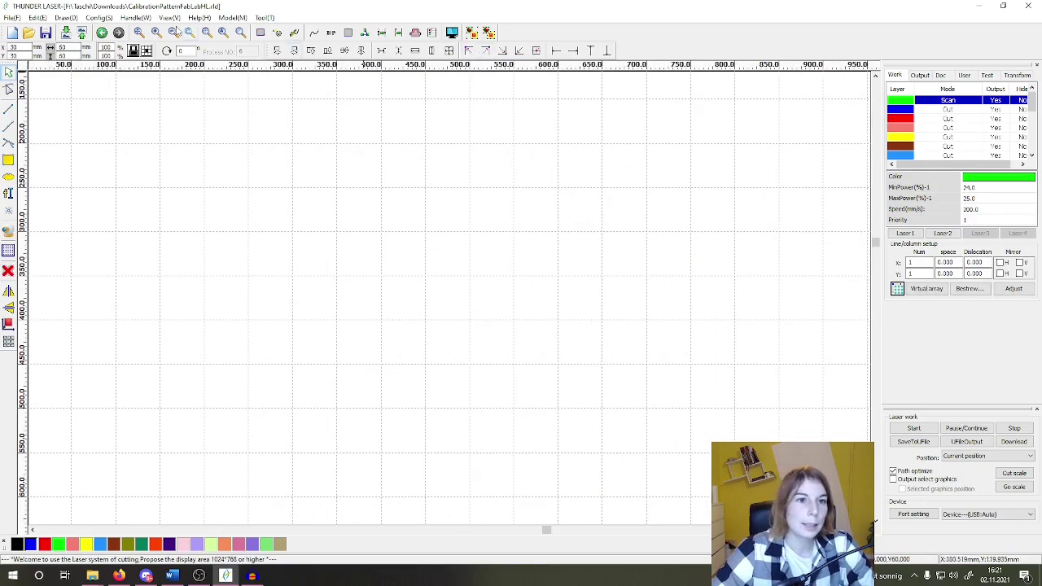
click(206, 36)
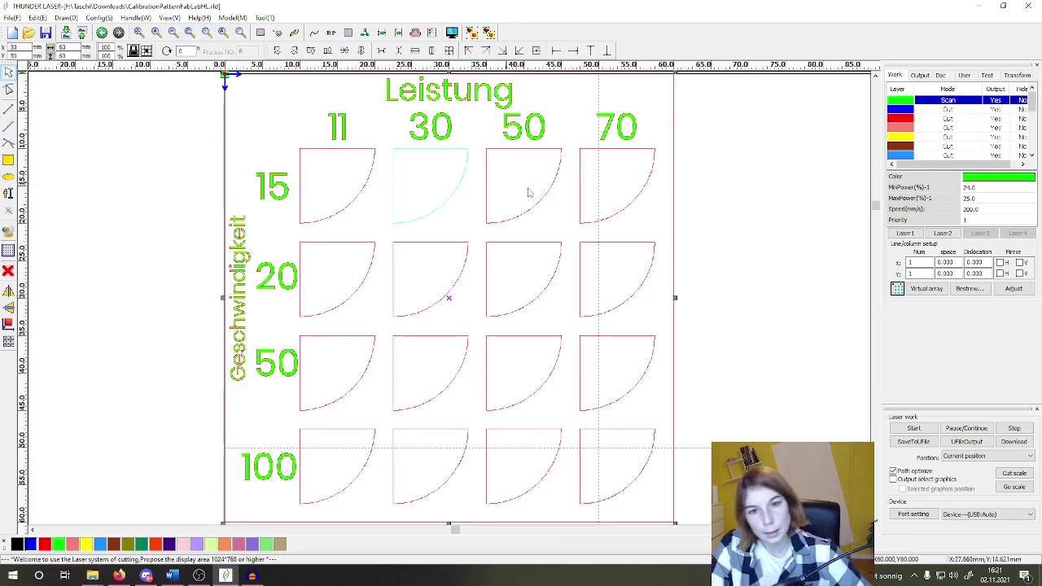
click(716, 189)
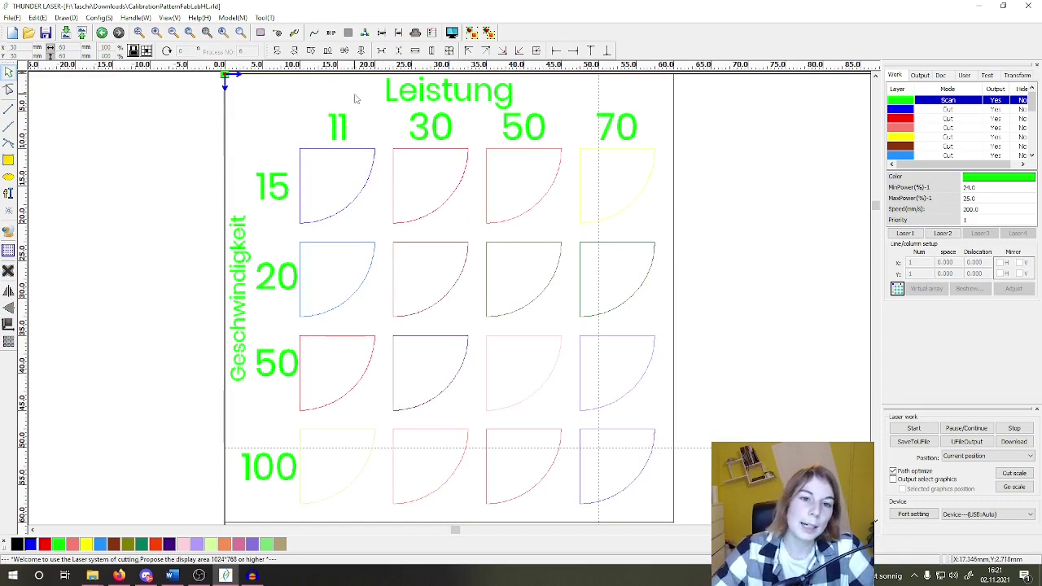
Step: Check the speed and power parameters of the calibration pattern's red, yellow and brown cut layers
click(899, 110)
double_click(899, 119)
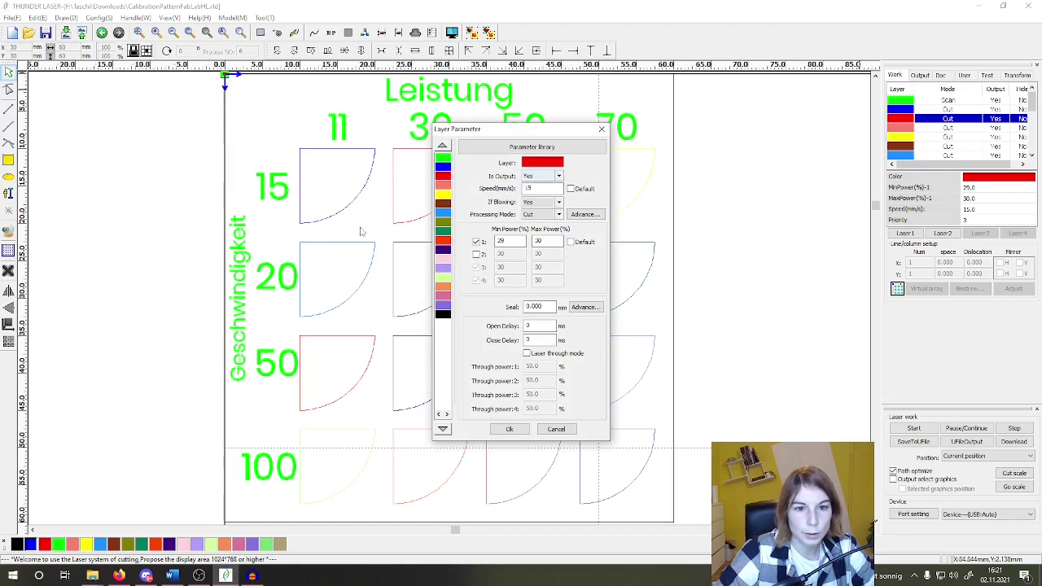
click(447, 189)
click(447, 203)
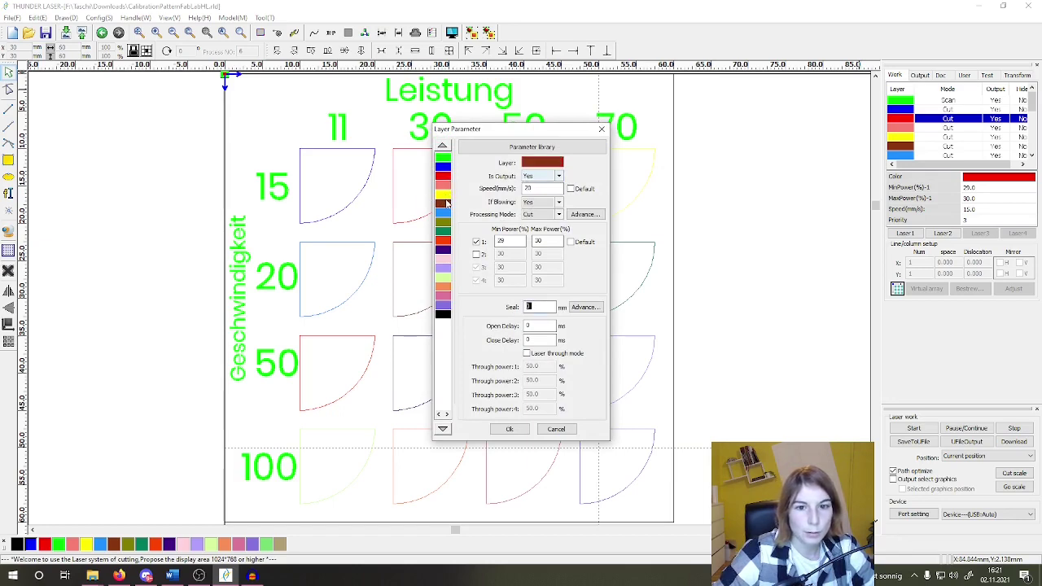
drag(505, 129, 732, 124)
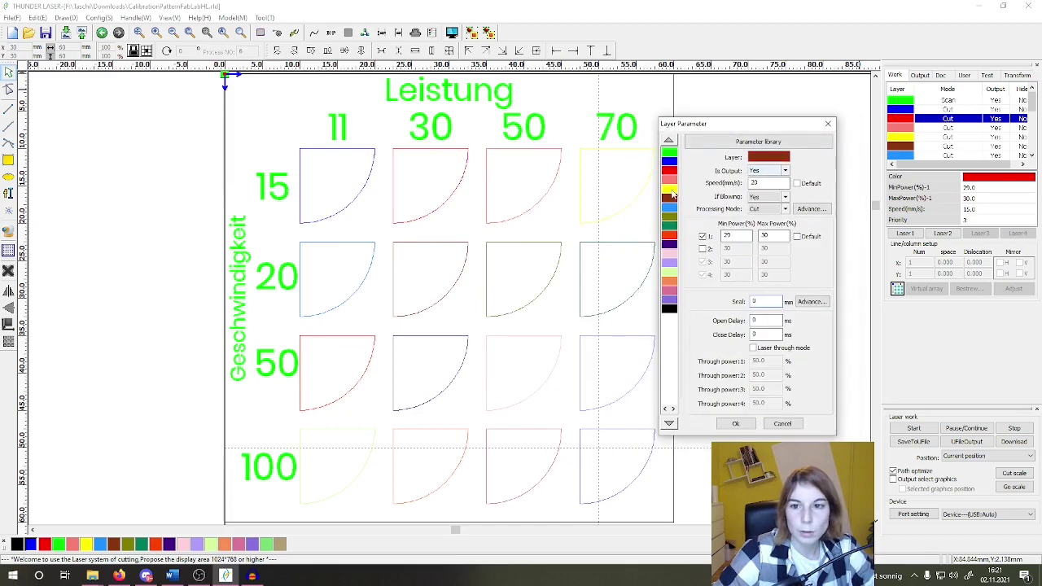
click(669, 187)
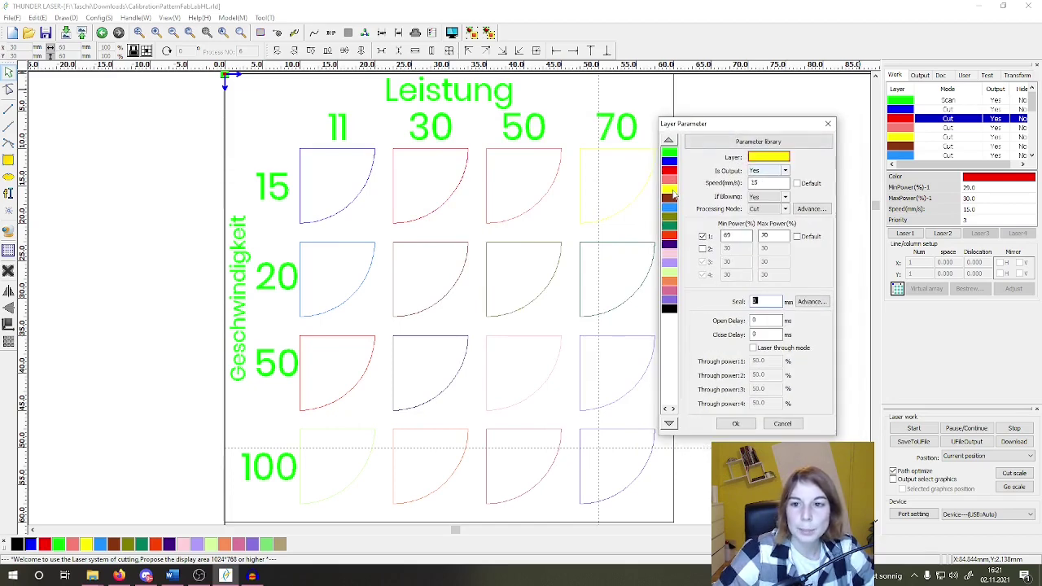
click(669, 197)
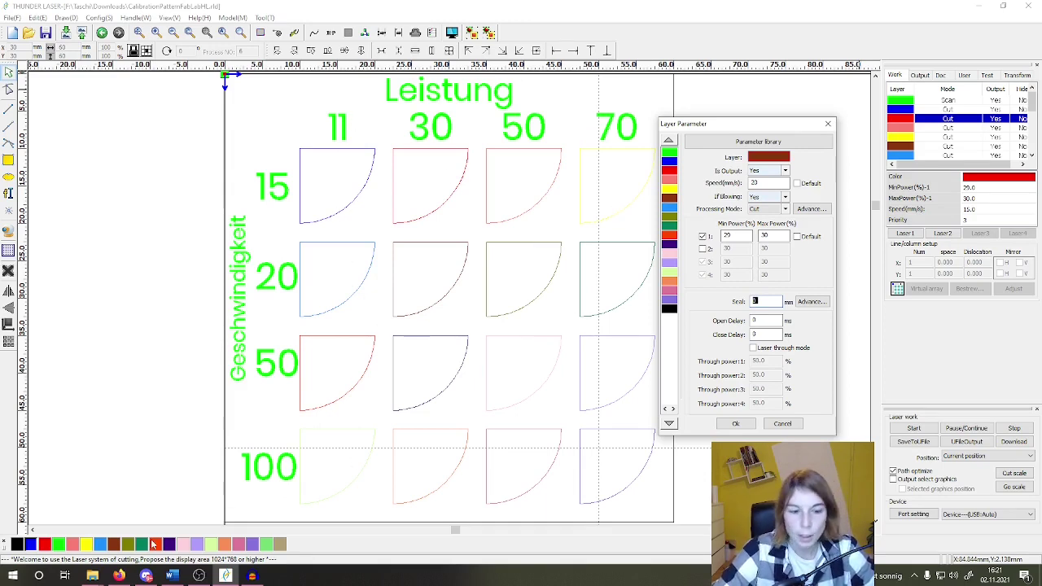
Step: Switch to Firefox and examine the thread's wood and MDF test cuts for the power and speed combinations that cut through
mouse_move(251, 575)
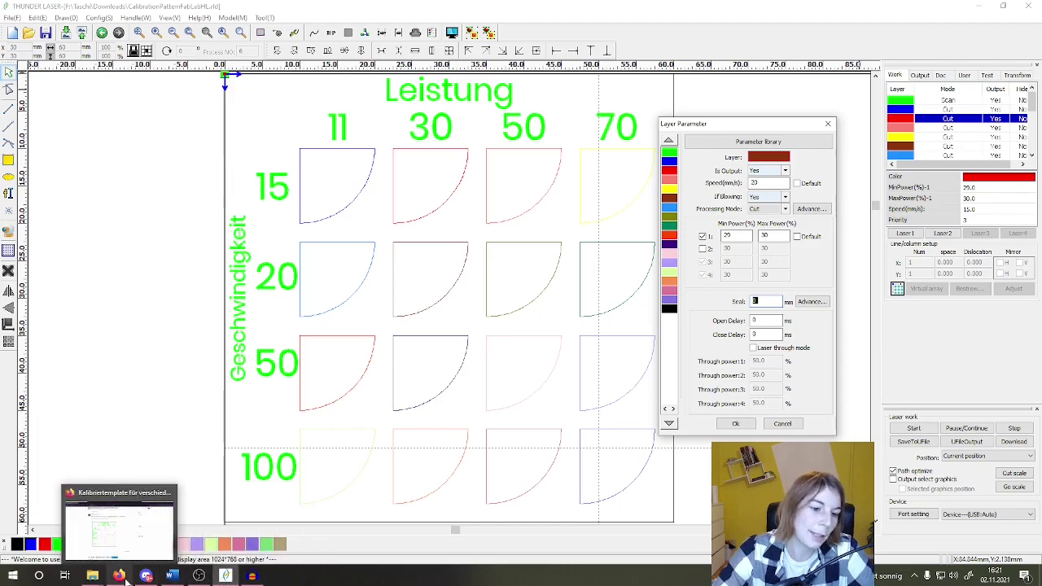
click(124, 577)
scroll(339, 381, down, 10)
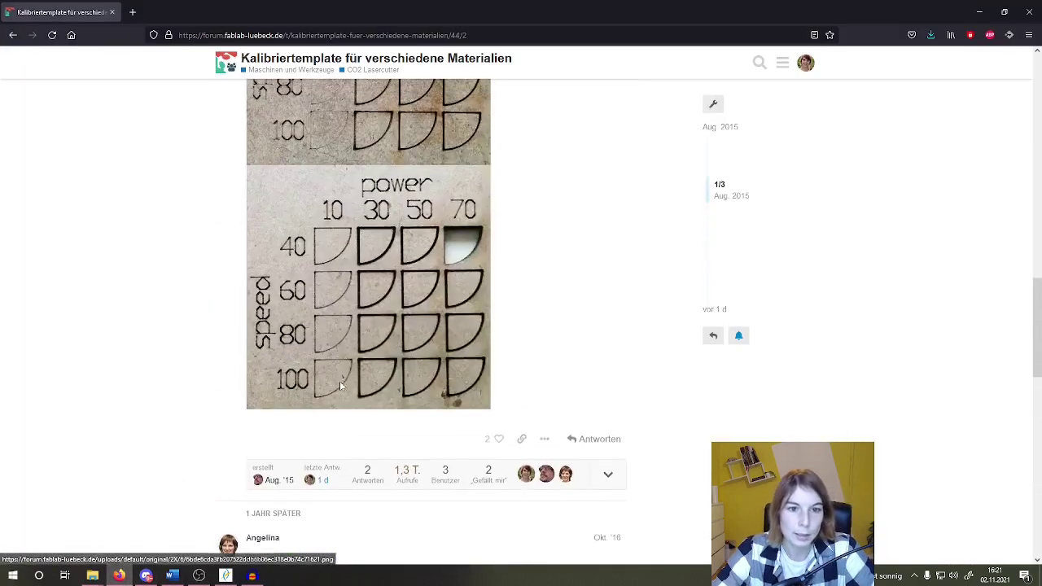
scroll(340, 381, up, 15)
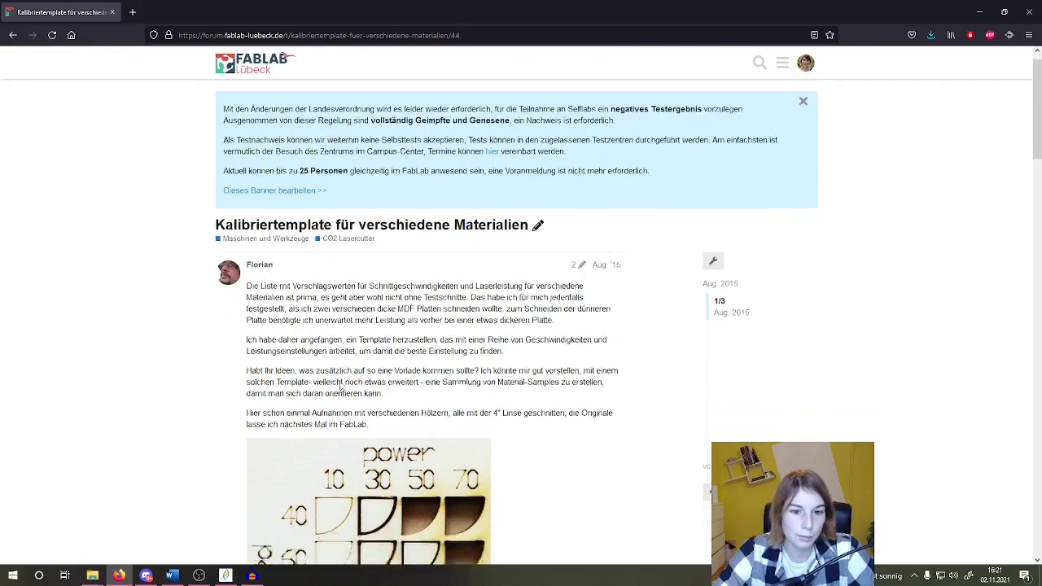
scroll(363, 363, down, 6)
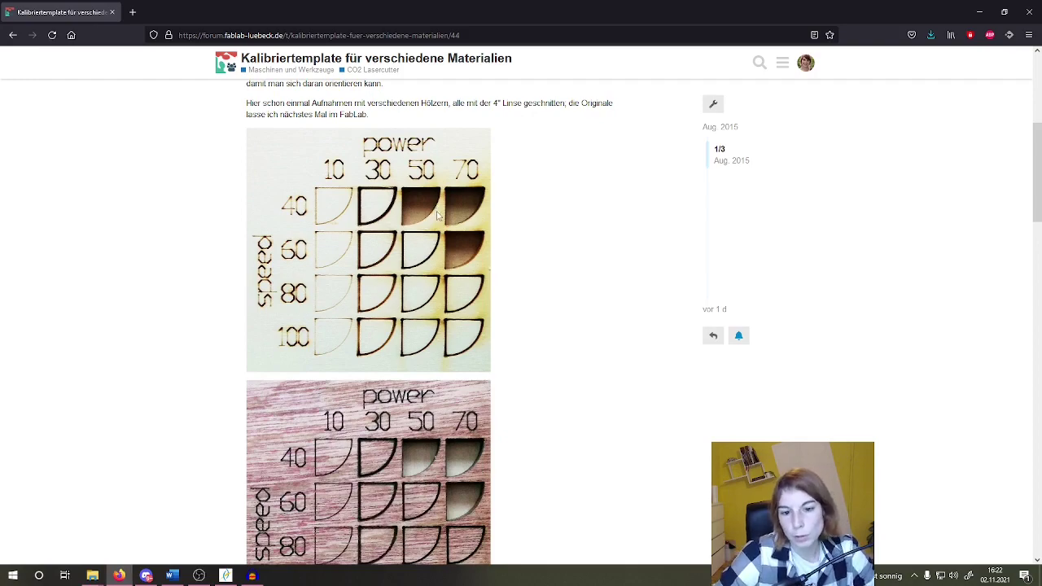
scroll(435, 208, down, 5)
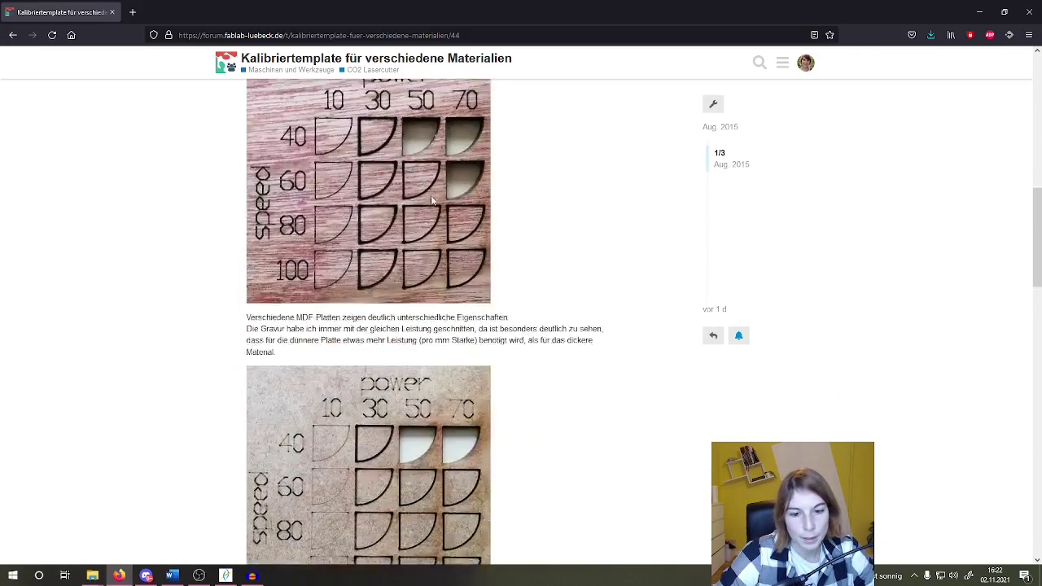
scroll(431, 199, down, 2)
scroll(431, 201, up, 4)
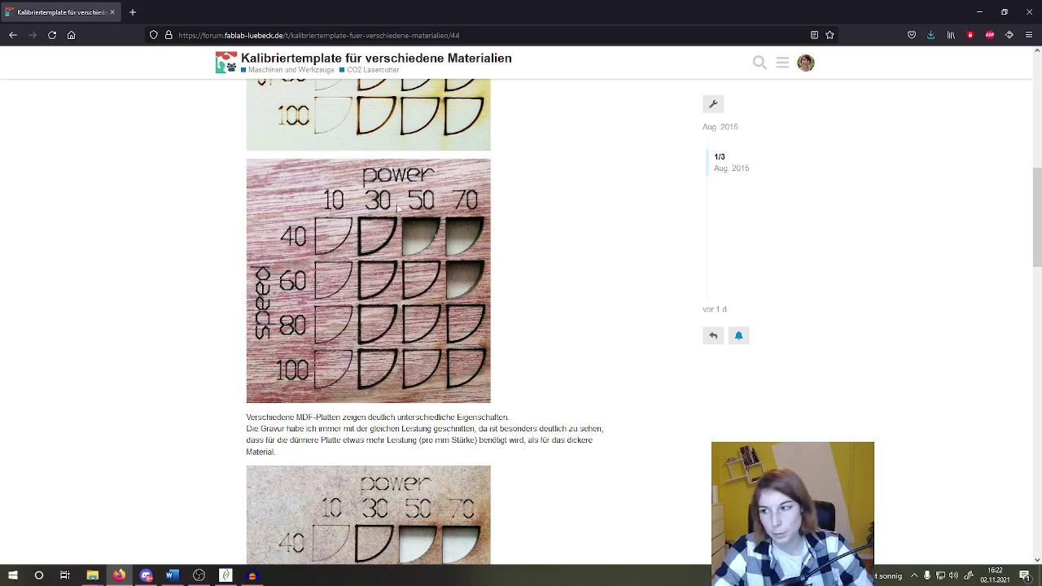
Step: Switch back to RDWorks, close the layer parameters and try to download the calibration pattern to the laser cutter
key(alt+Tab)
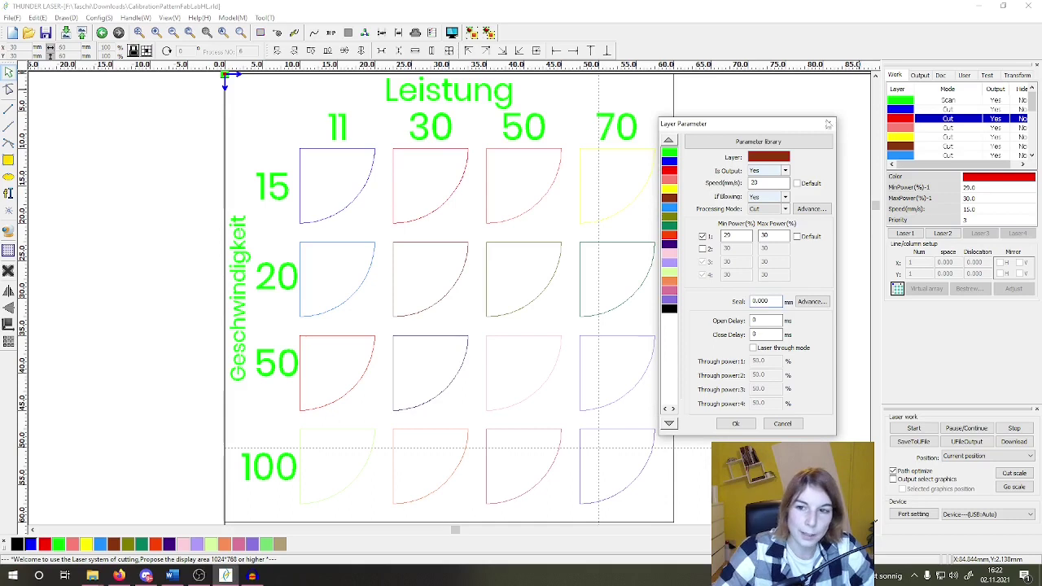
click(827, 124)
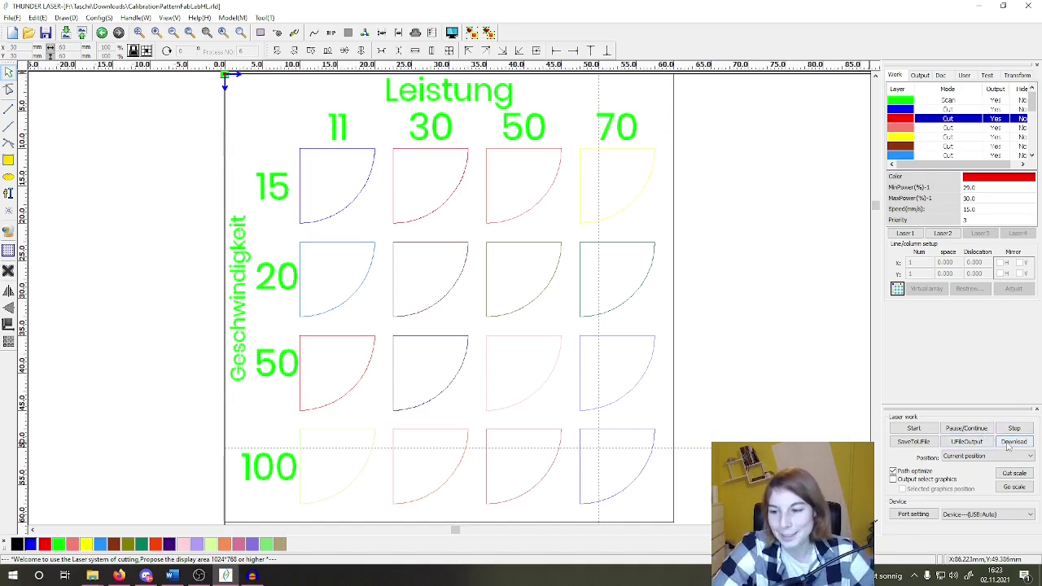
click(1013, 442)
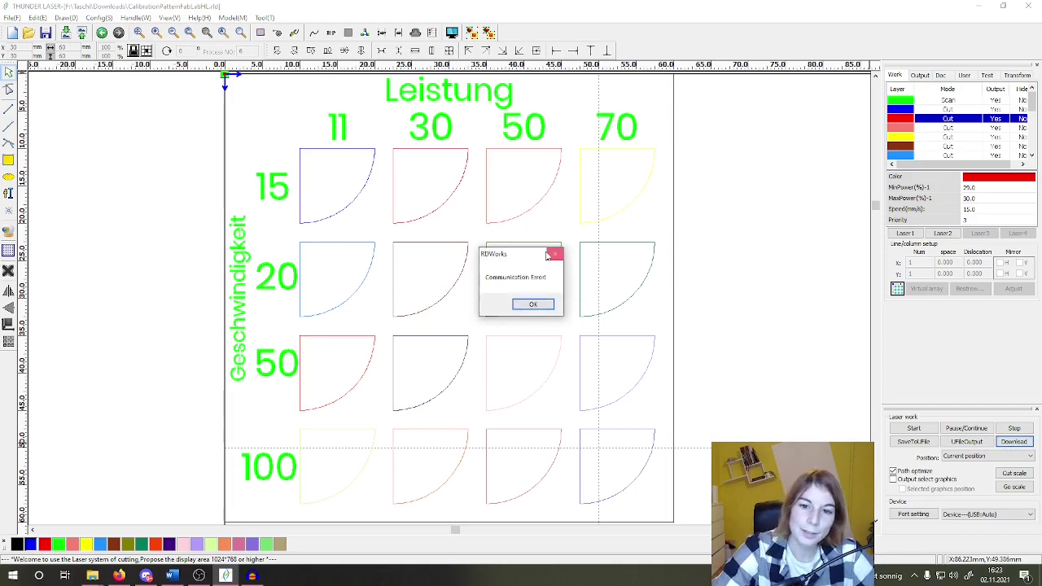
drag(547, 254, 730, 193)
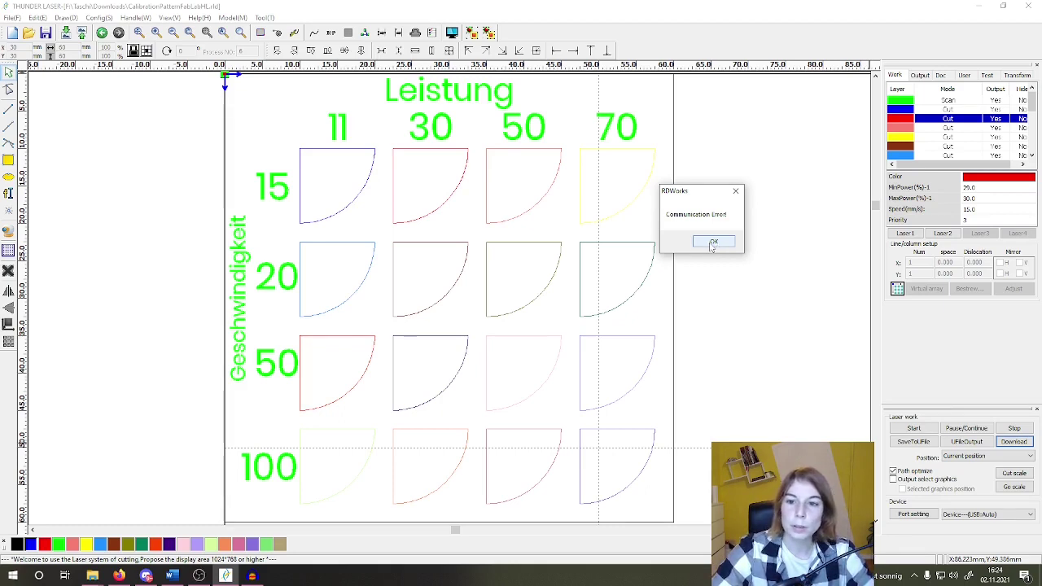
click(713, 243)
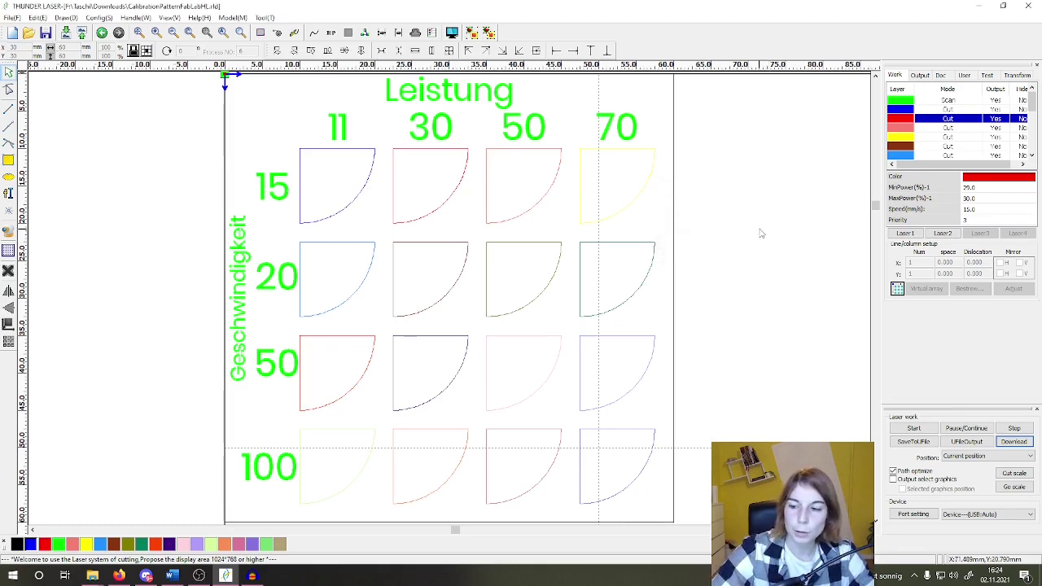